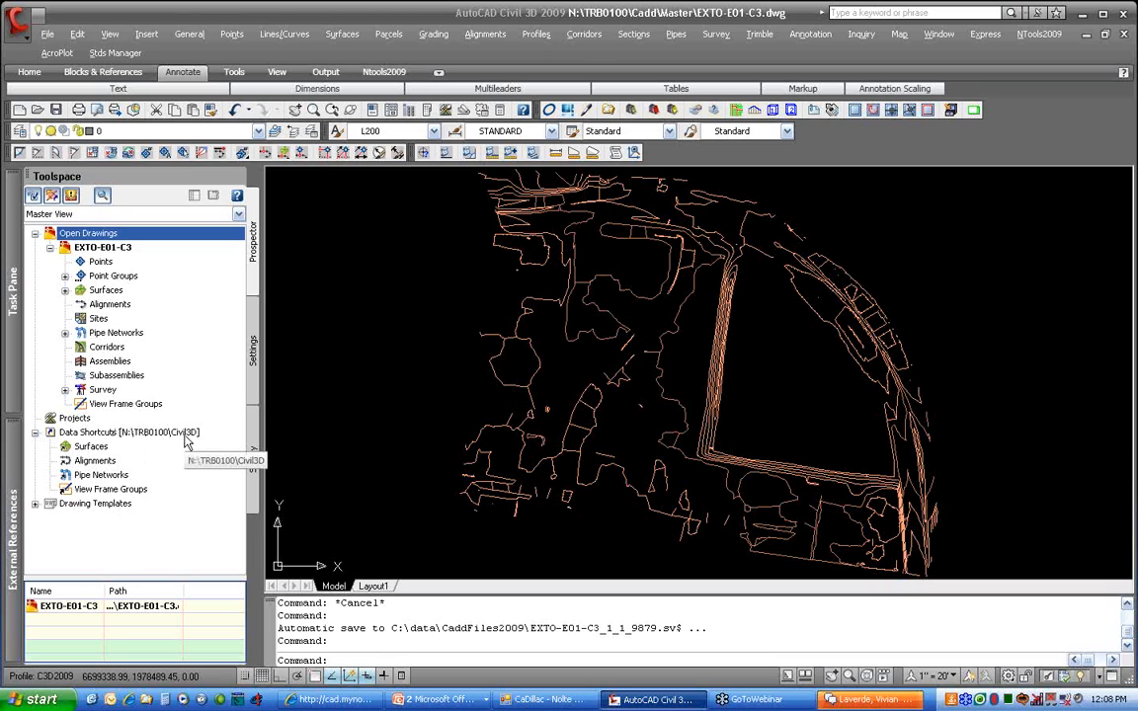
Set the data shortcuts working folder to the N:\TRB0100 project folder
right_click(187, 441)
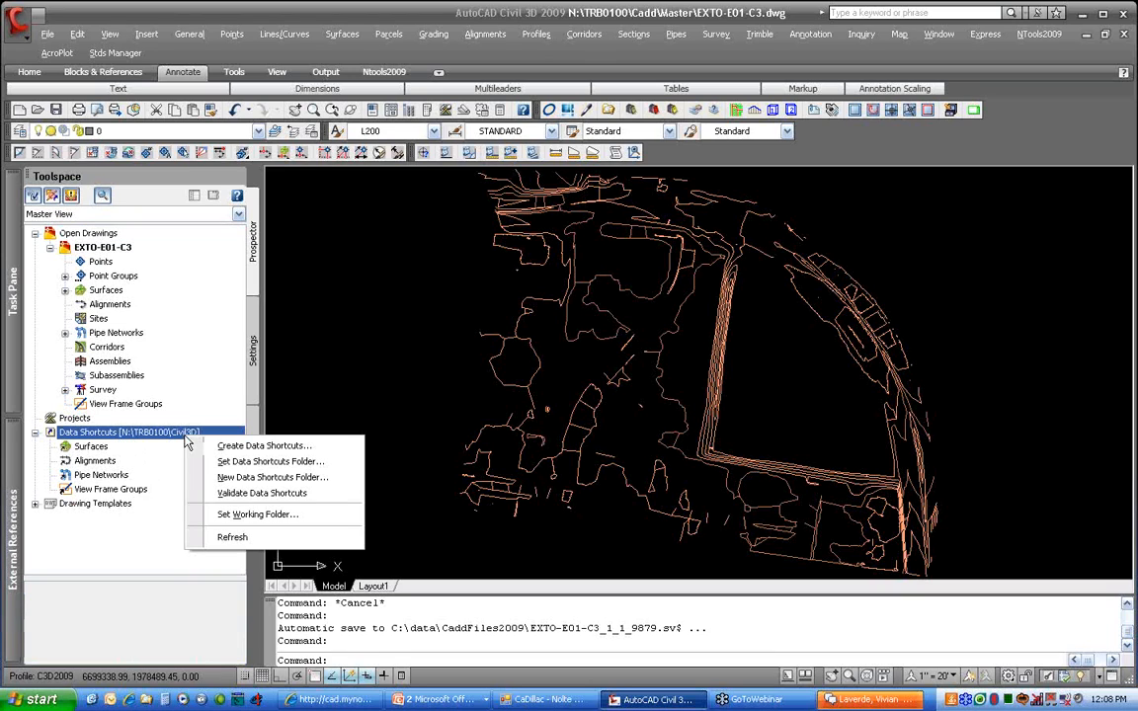
left_click(314, 514)
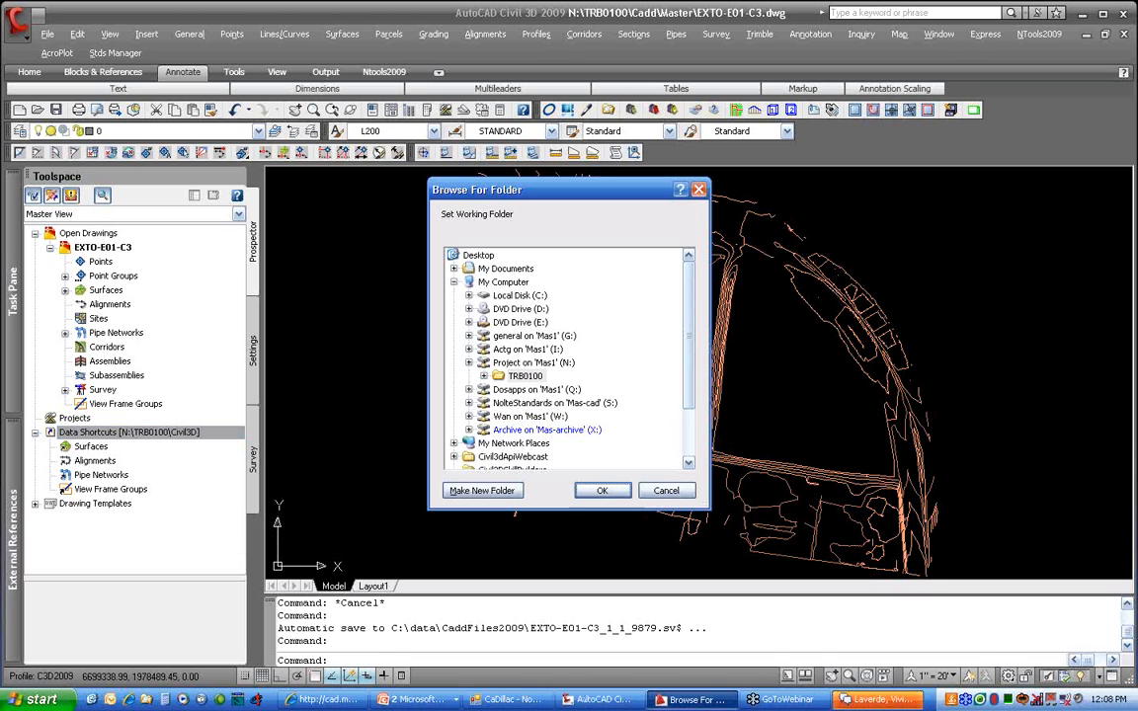
left_click(531, 379)
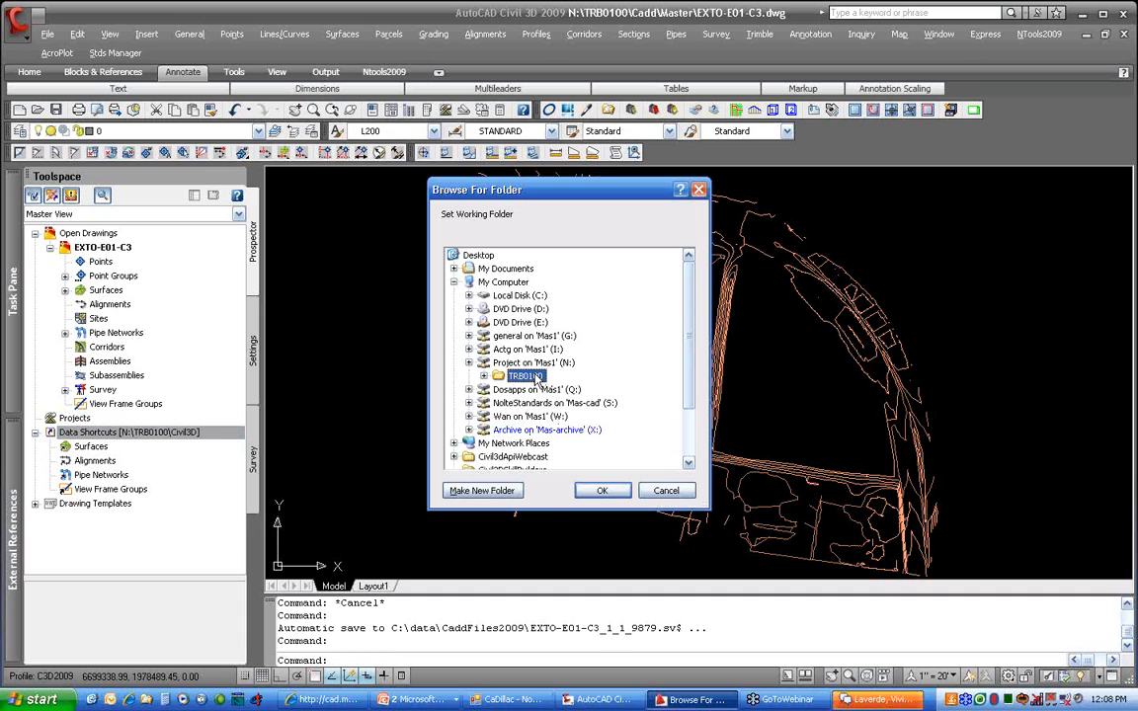
left_click(602, 490)
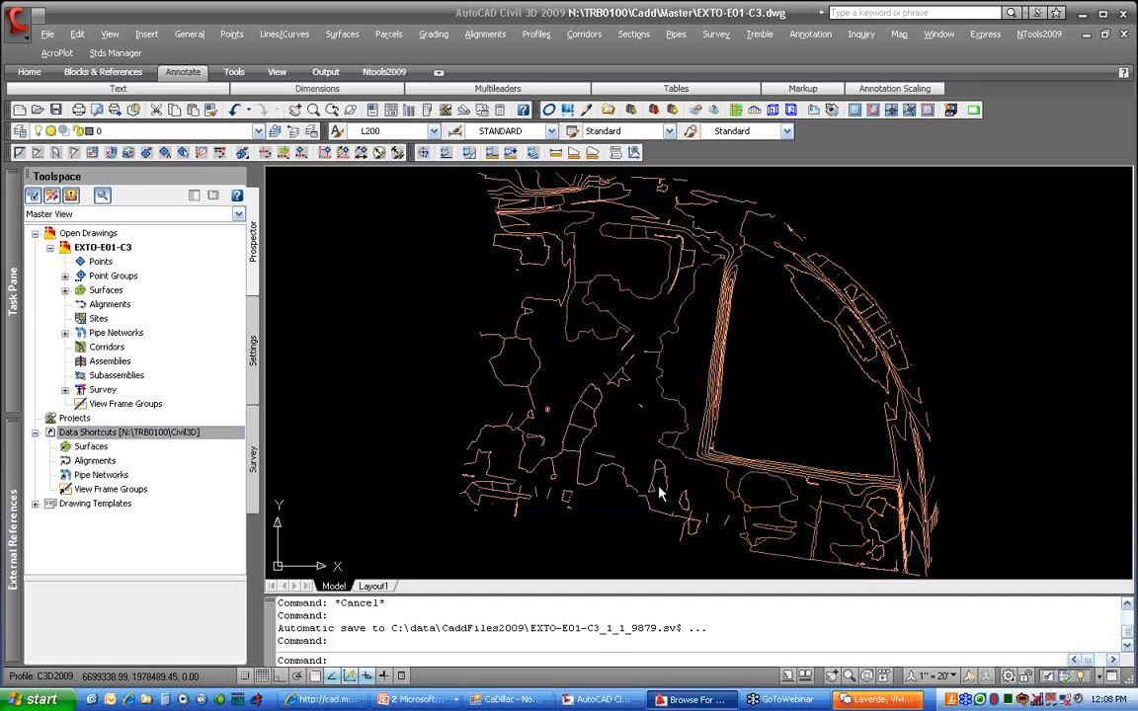
right_click(196, 435)
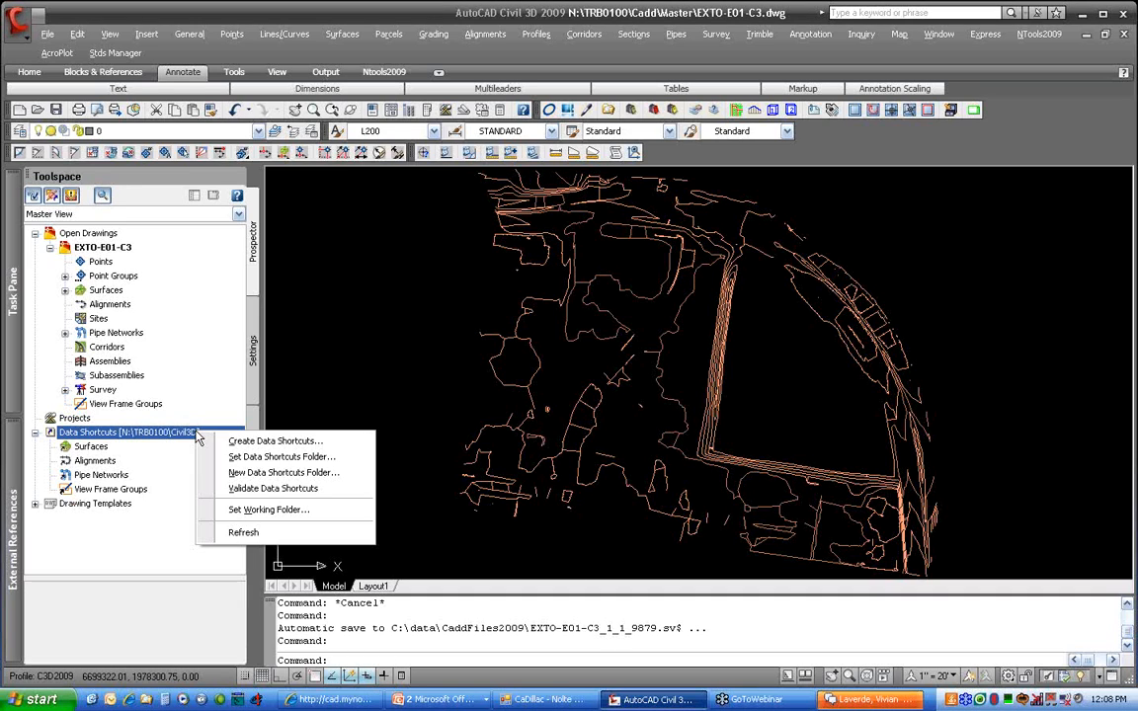
left_click(327, 474)
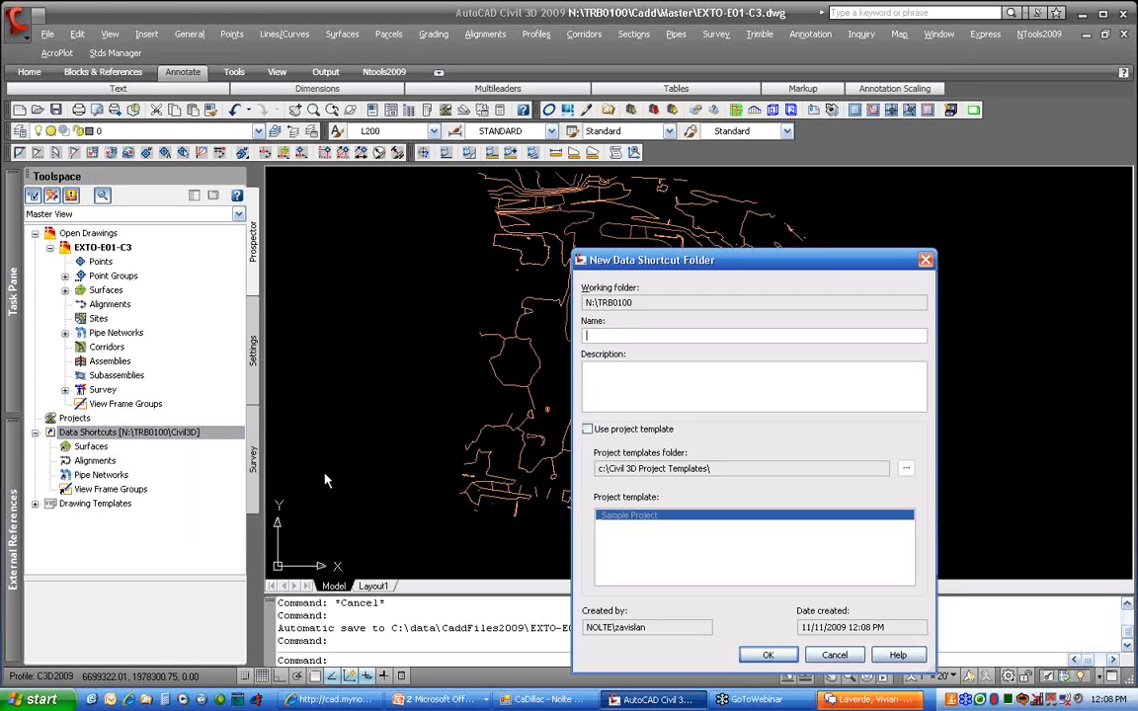
type("Civil3D")
left_click(832, 656)
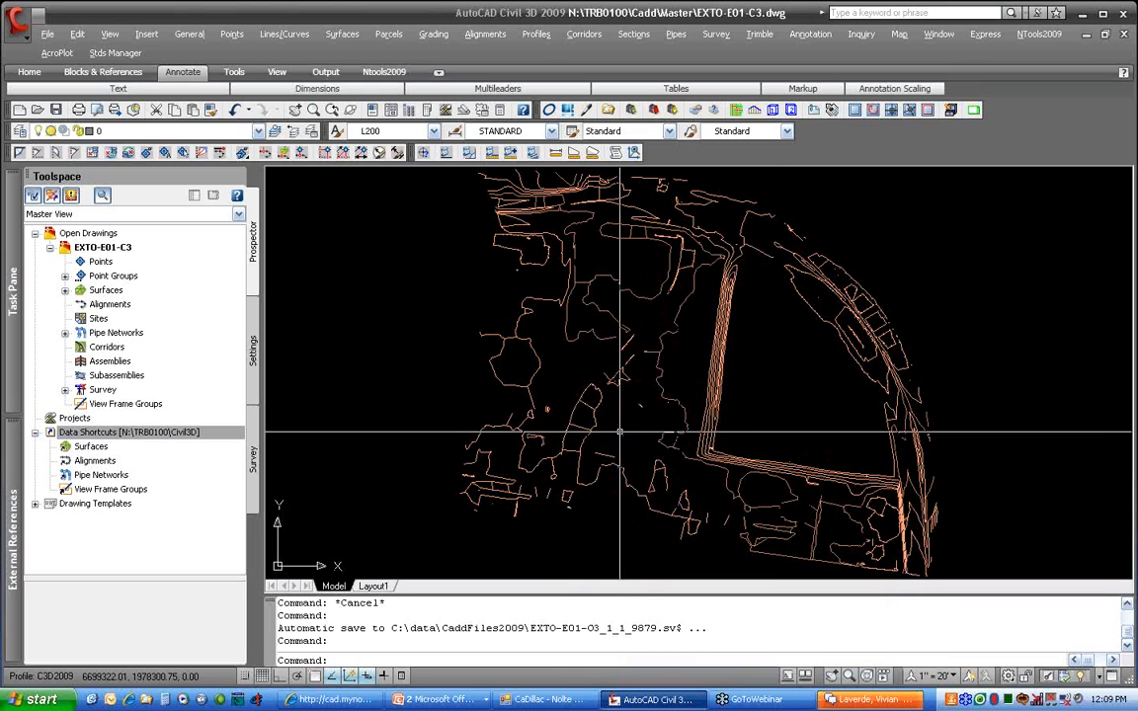
Confirm Civil3D remains the current data shortcuts folder
right_click(186, 438)
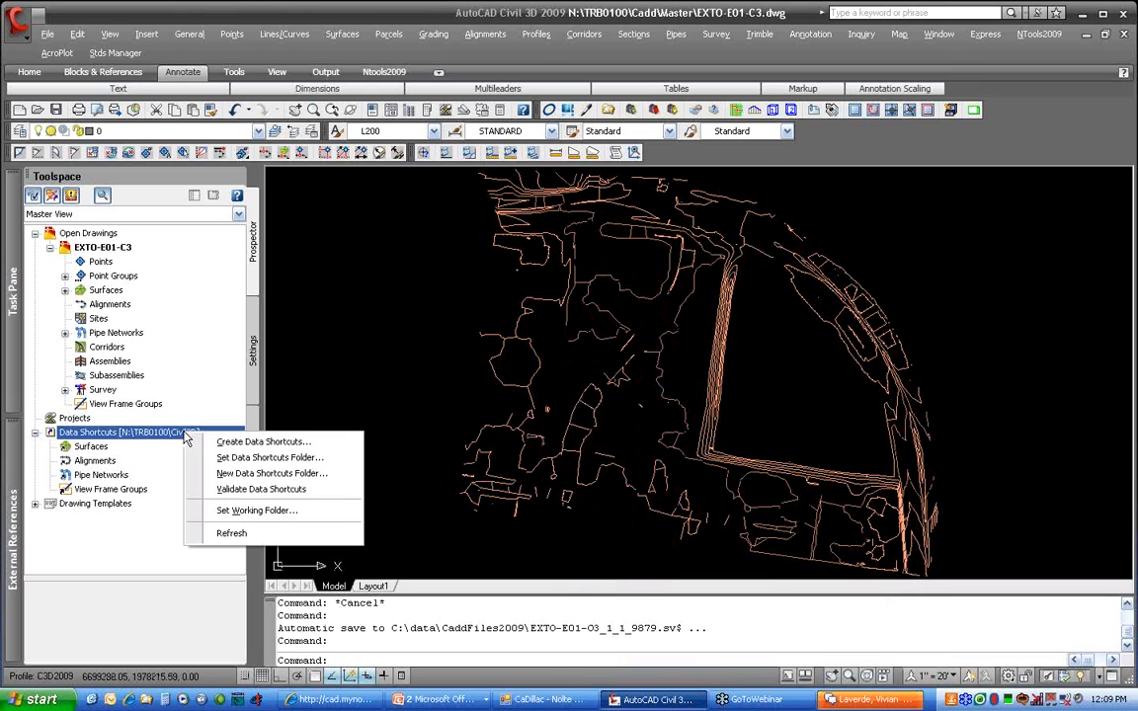
left_click(254, 461)
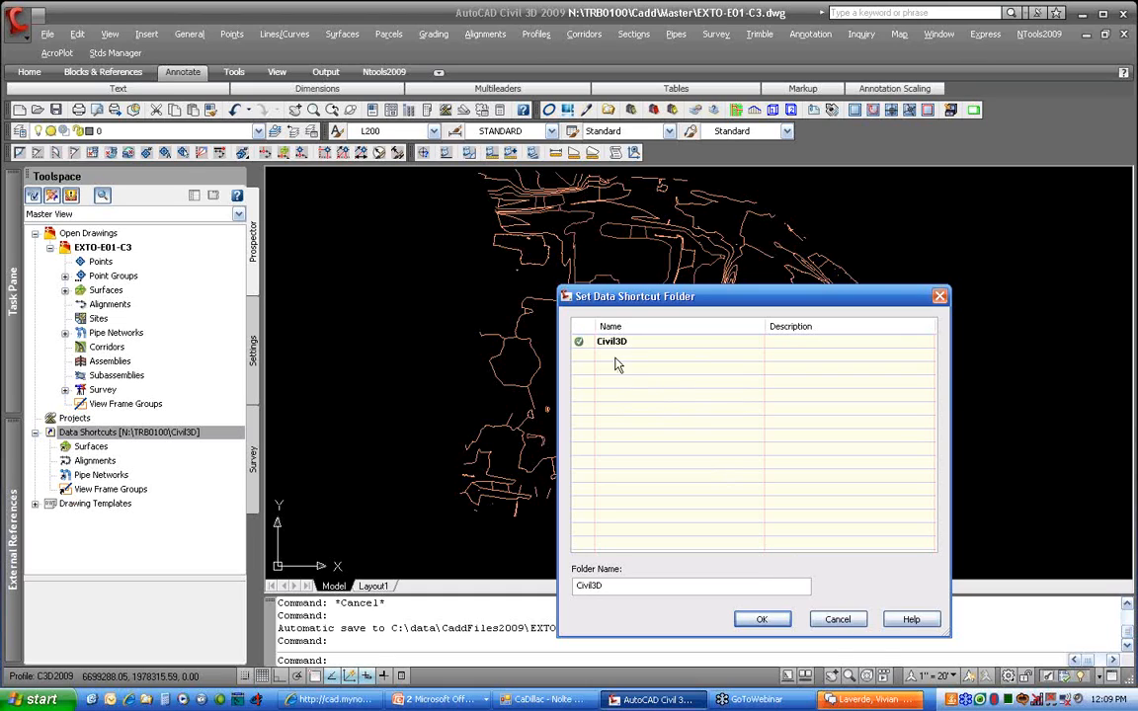
left_click(837, 619)
Browse the Data Shortcuts categories in Prospector and bring up the Data Shortcuts options
left_click(163, 433)
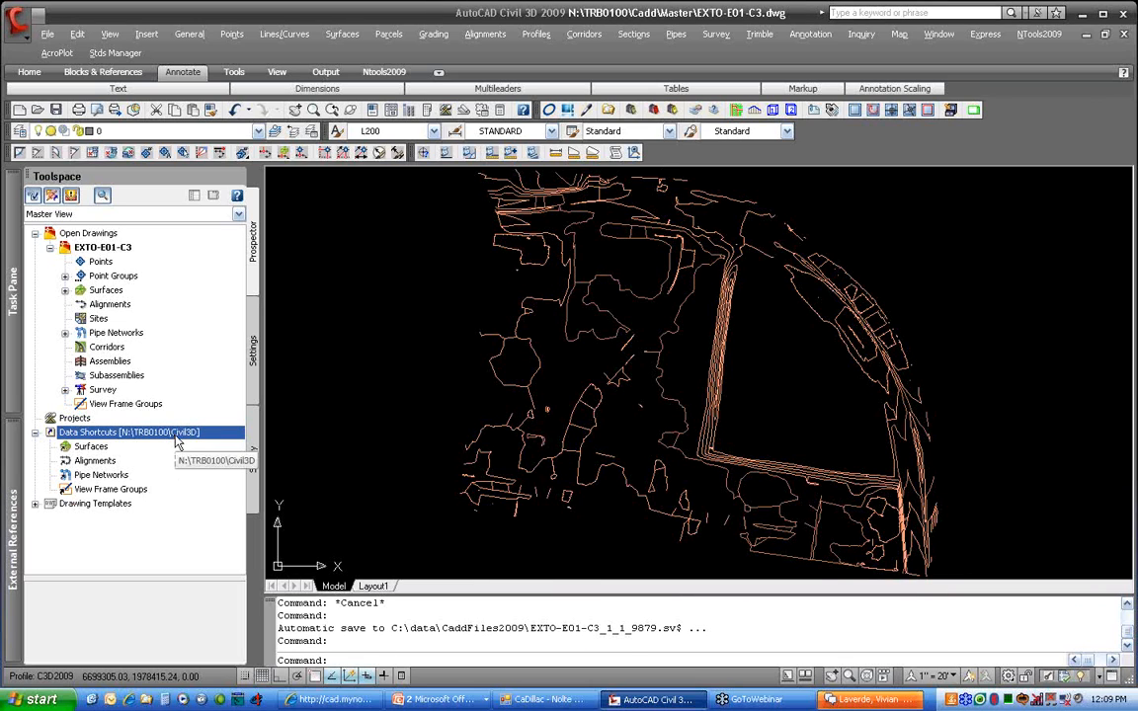
left_click(89, 449)
key("Down")
key("Down")
key("Down")
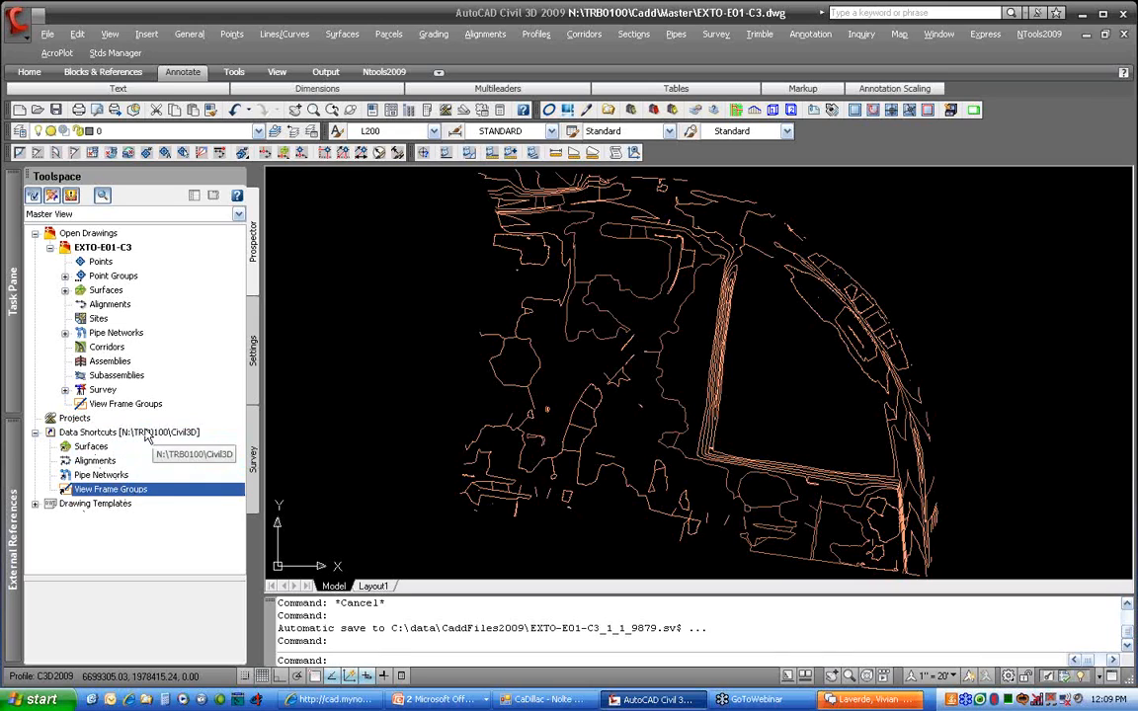
left_click(106, 434)
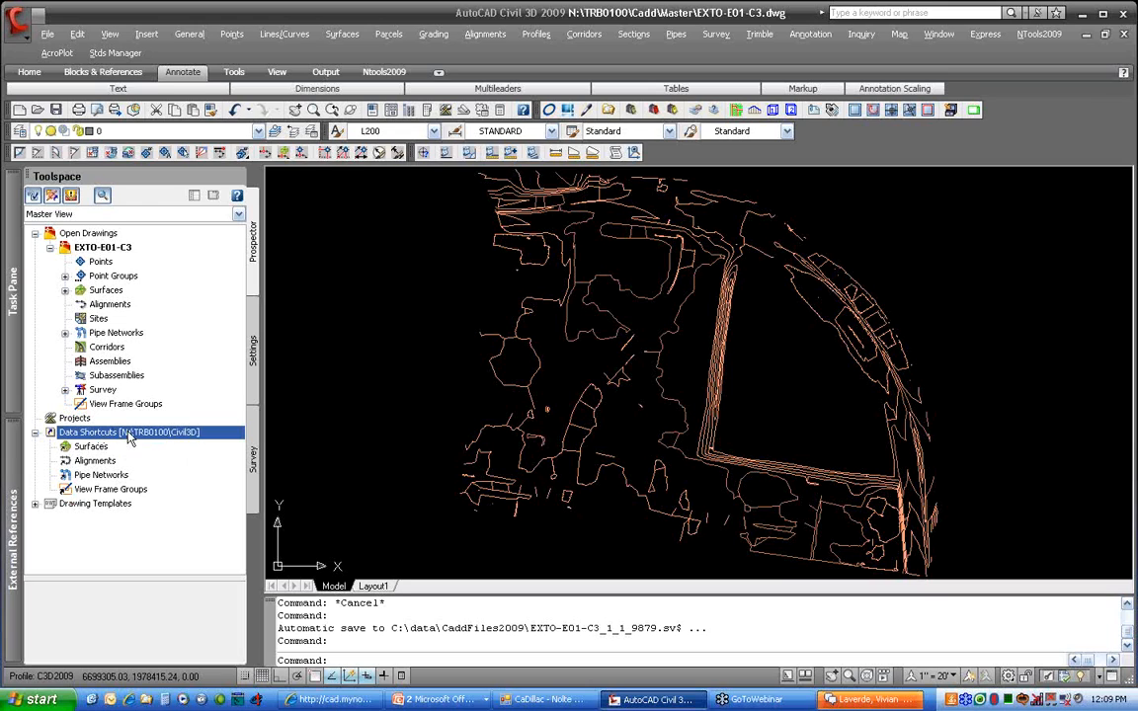
right_click(129, 436)
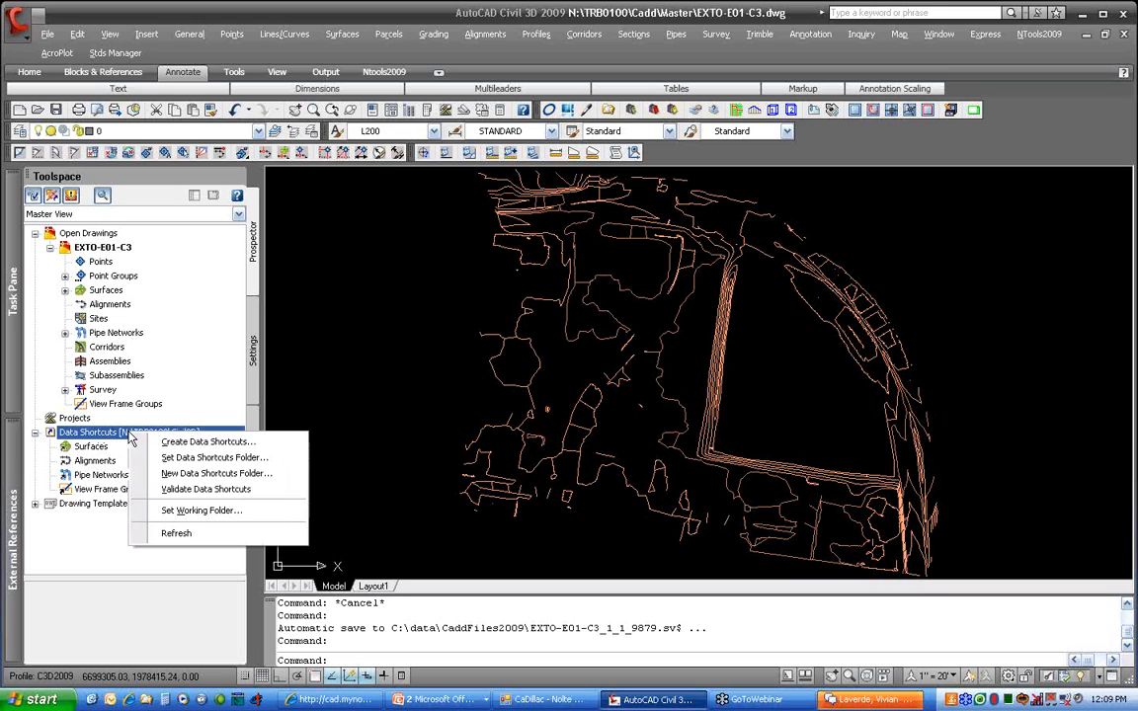
Create a data shortcut for surface E01 and show its source drawing EXTO-E01-C3
left_click(281, 448)
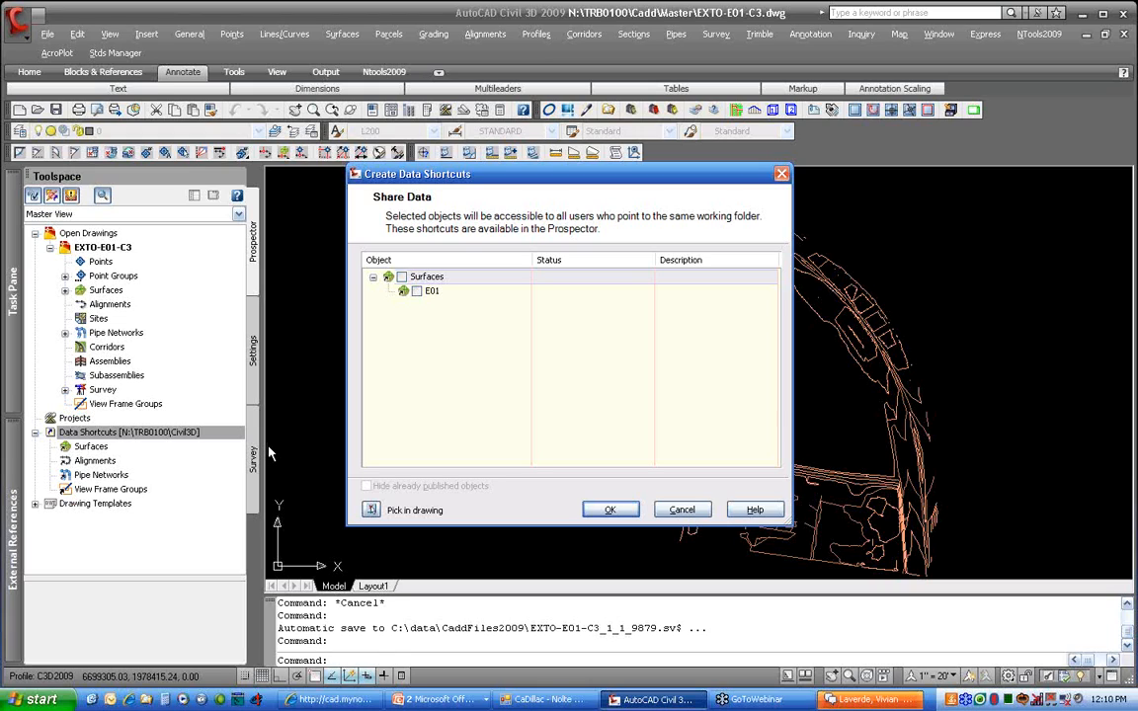
left_click(416, 291)
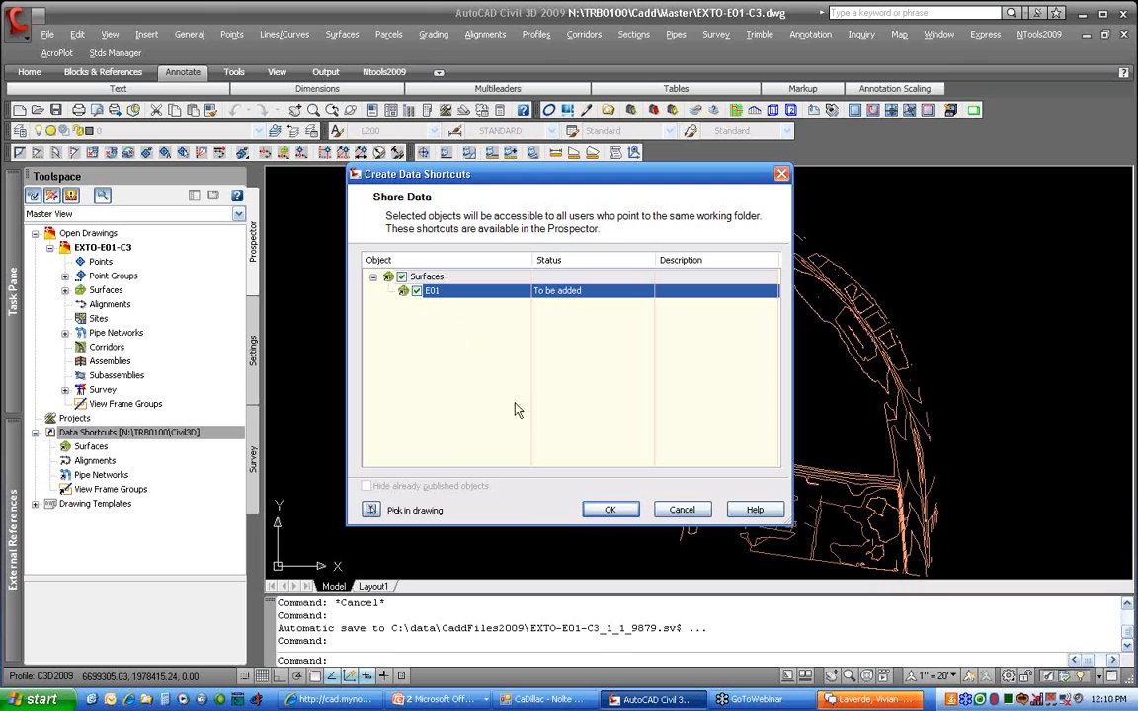
left_click(606, 510)
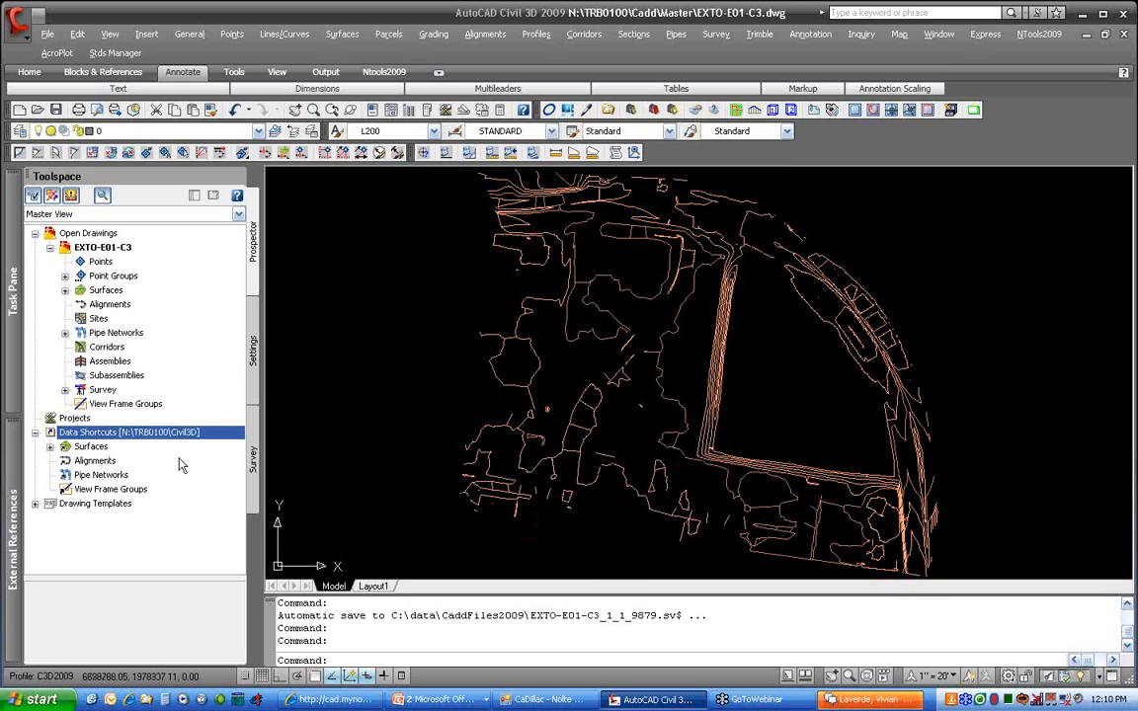
left_click(50, 448)
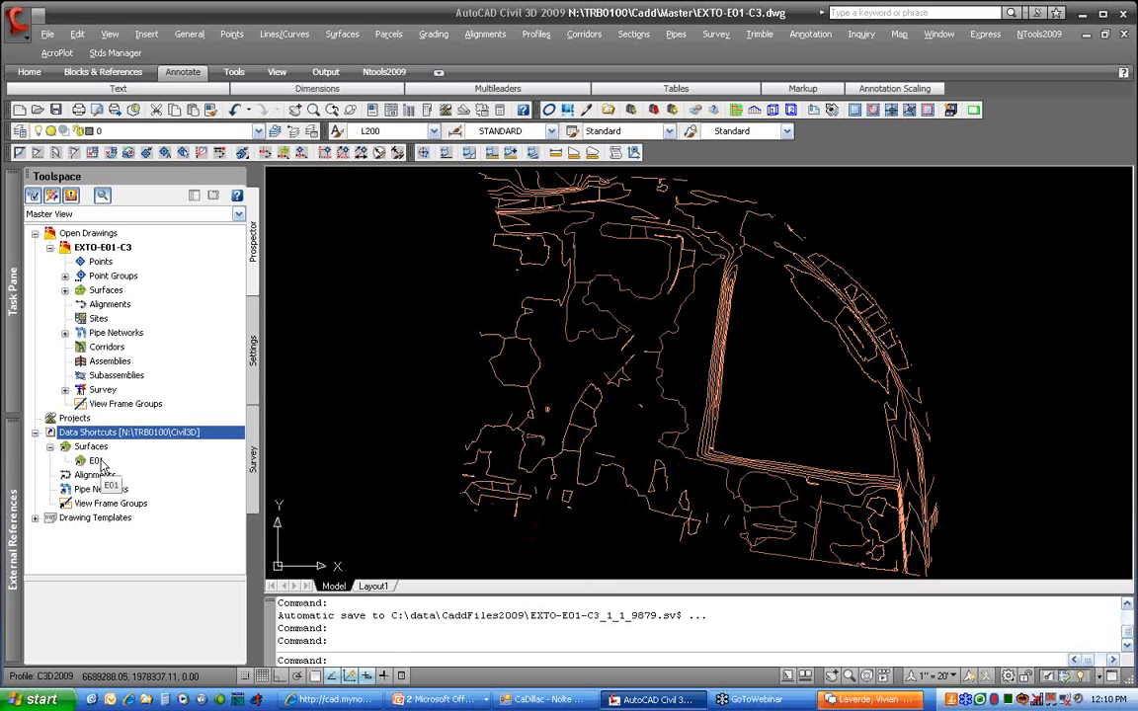
left_click(96, 461)
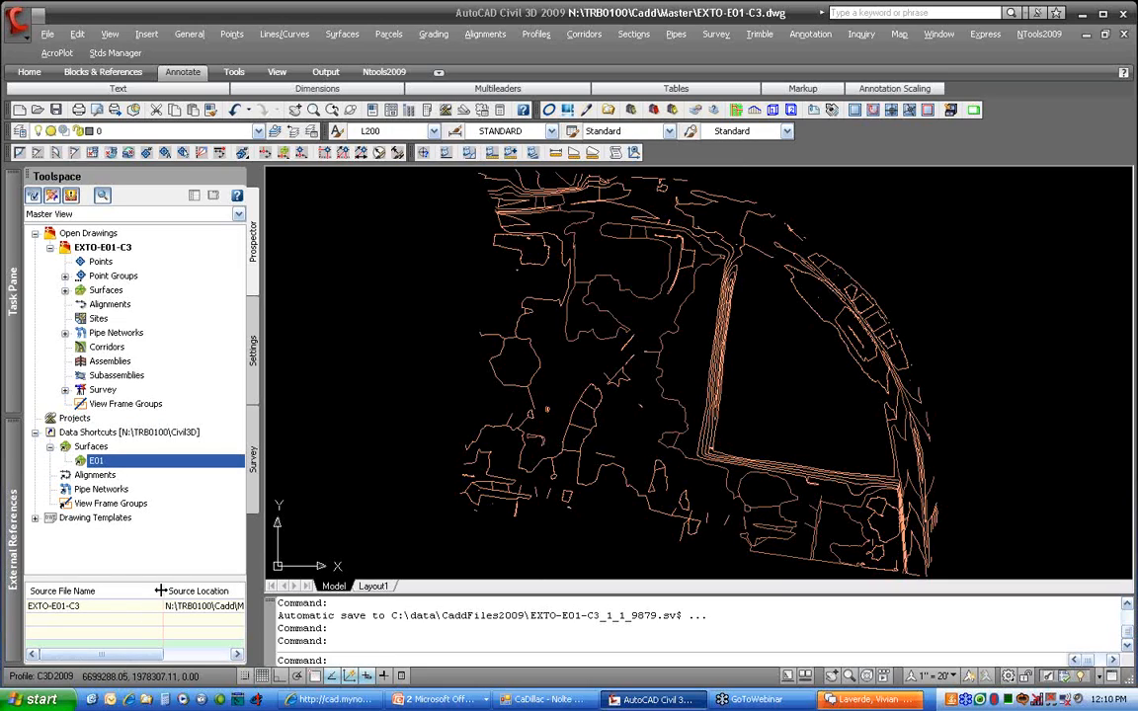
left_click_drag(162, 590, 119, 587)
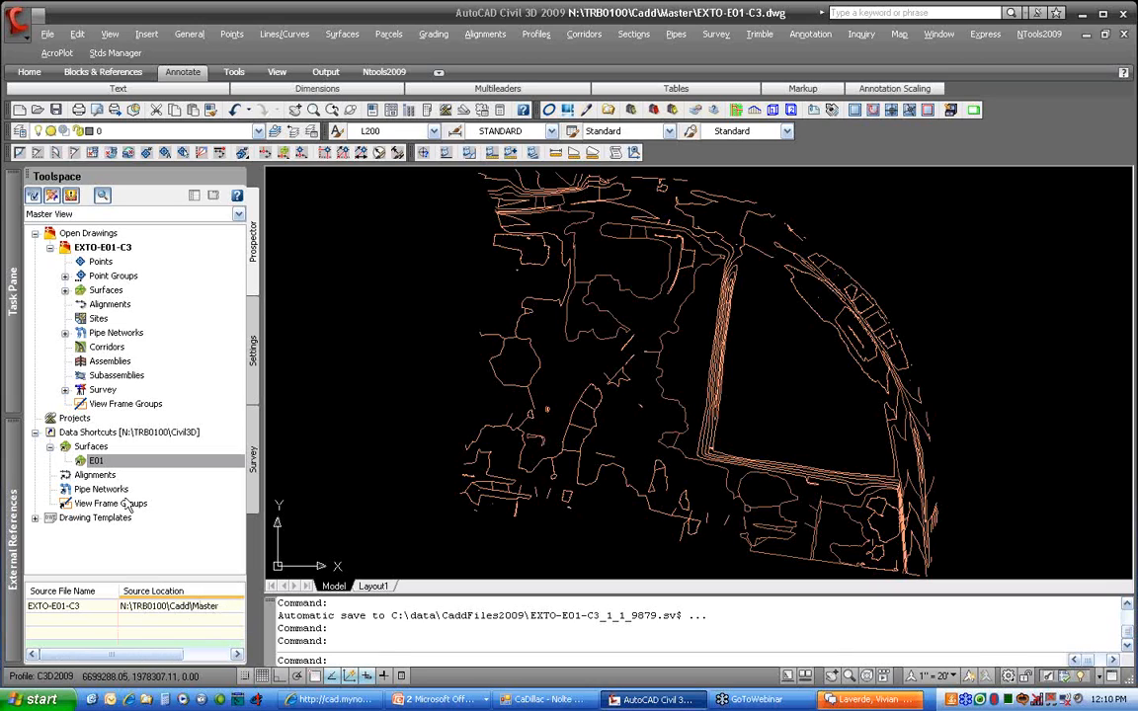
Open the RD01-C3 drawing and adjust the view of the RD01 alignment
left_click(40, 110)
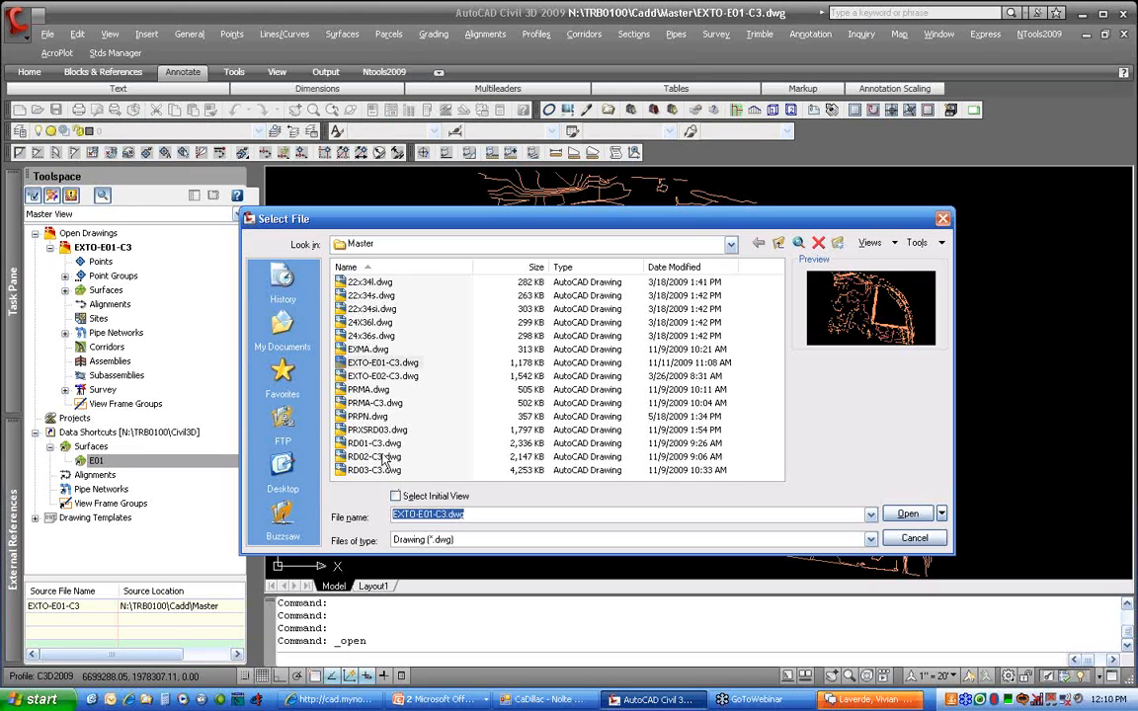
left_click(379, 445)
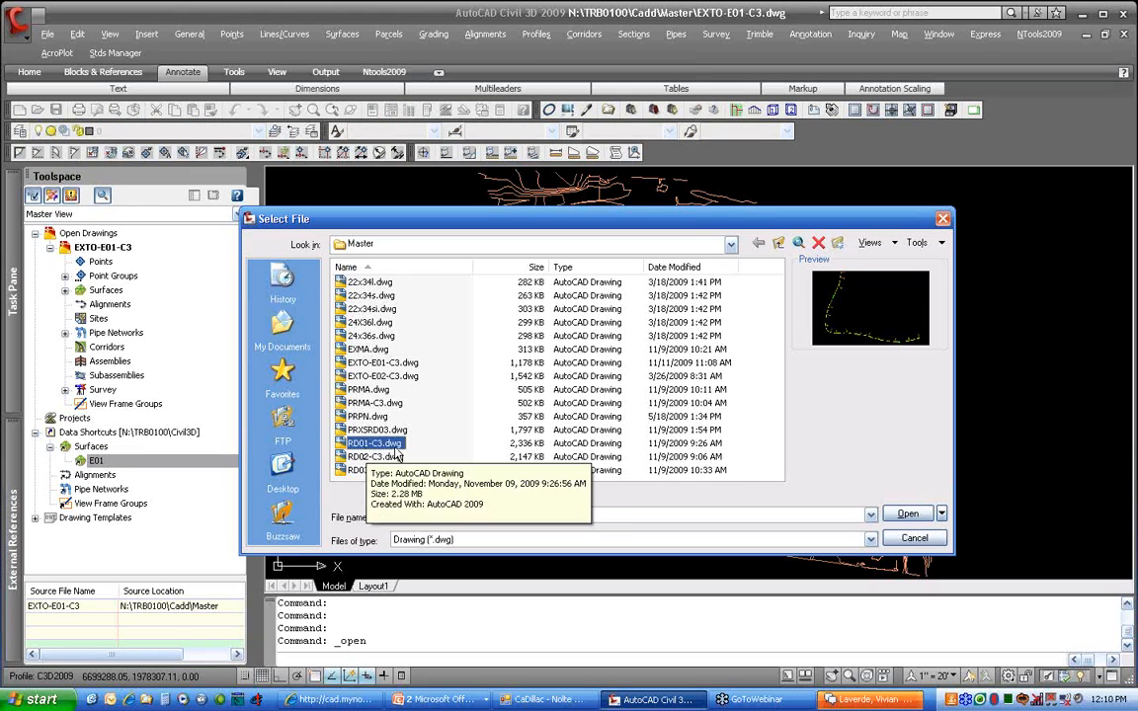
left_click(906, 514)
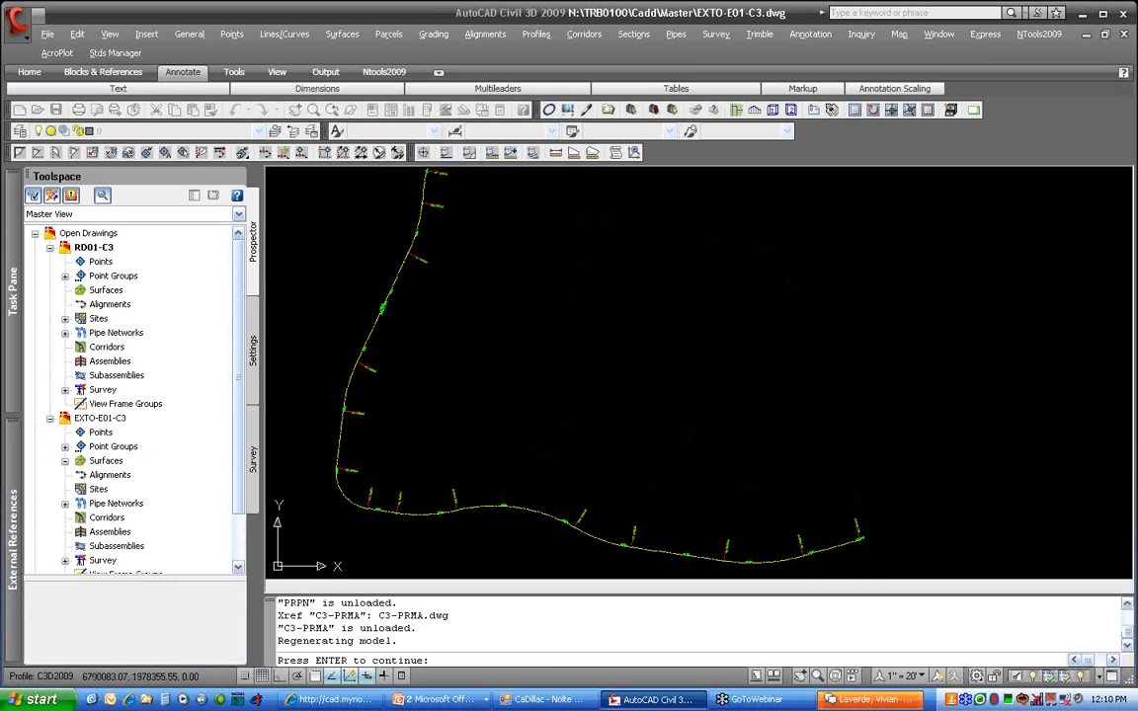
key("Return")
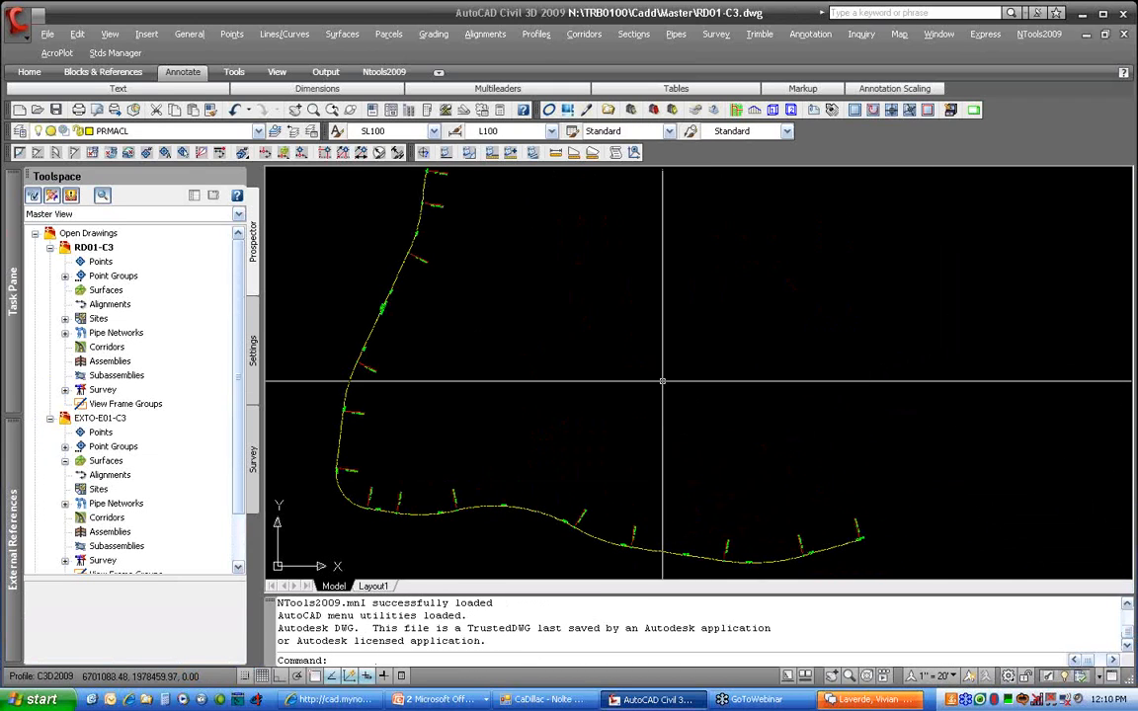
middle_click_drag(584, 381, 661, 376)
scroll(661, 376, "down", 4)
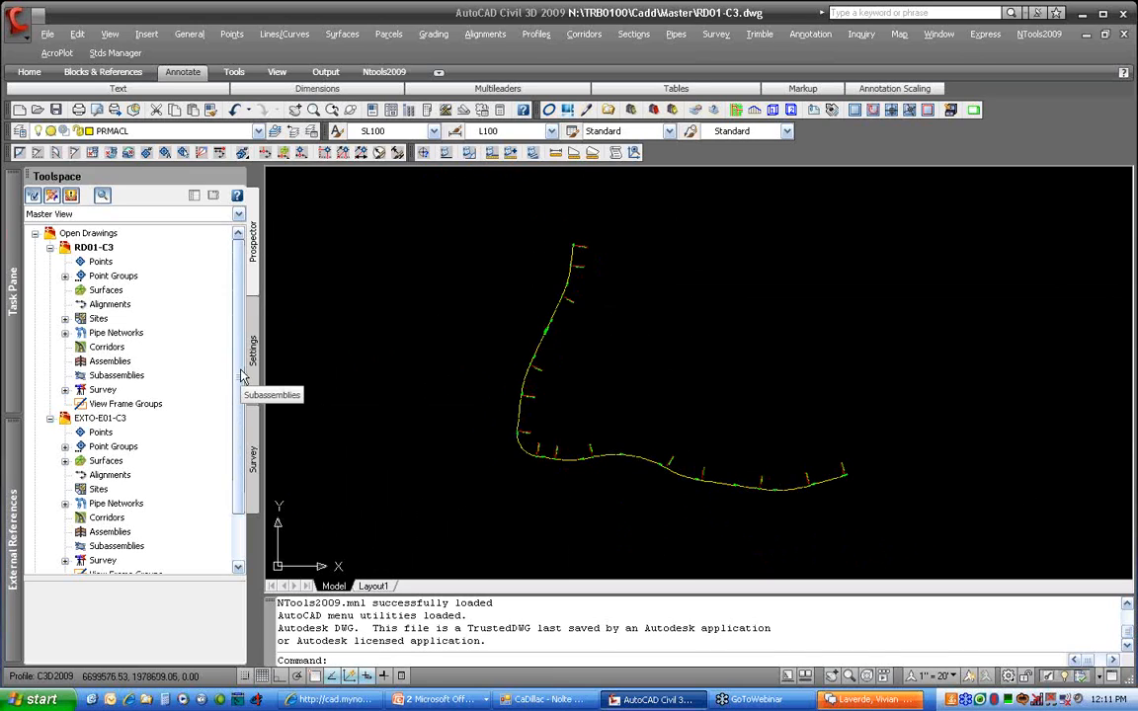
scroll(242, 383, "down", 2)
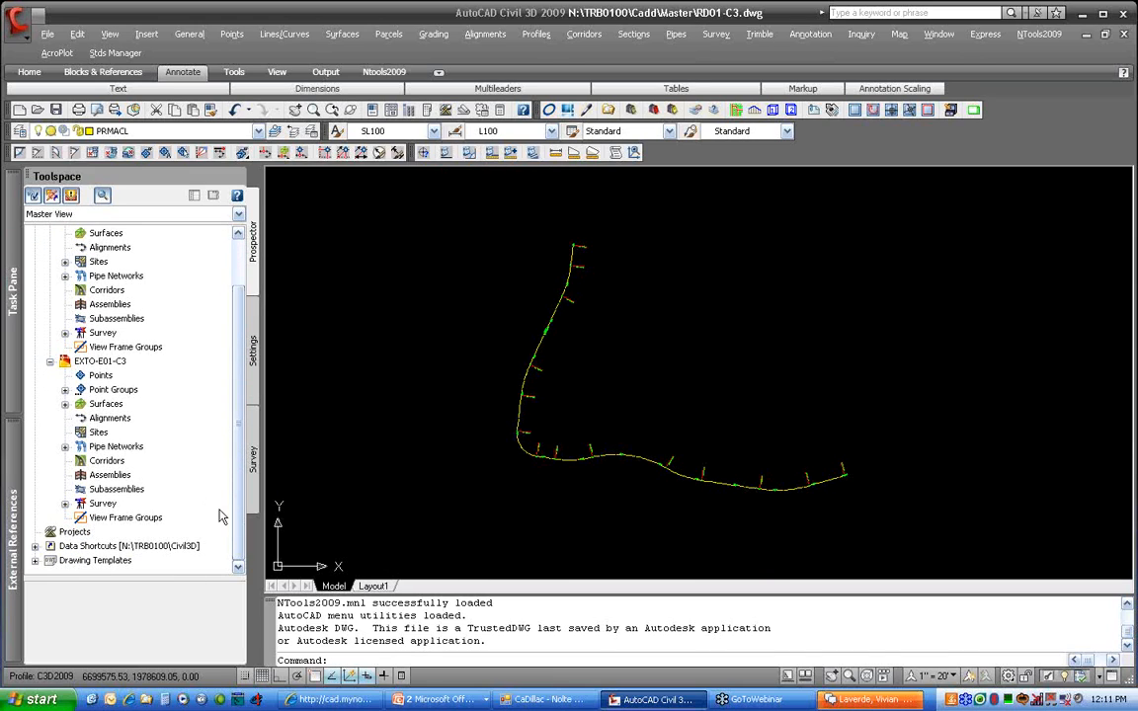
Expand Data Shortcuts > Surfaces and select the E01 surface shortcut
left_click(34, 546)
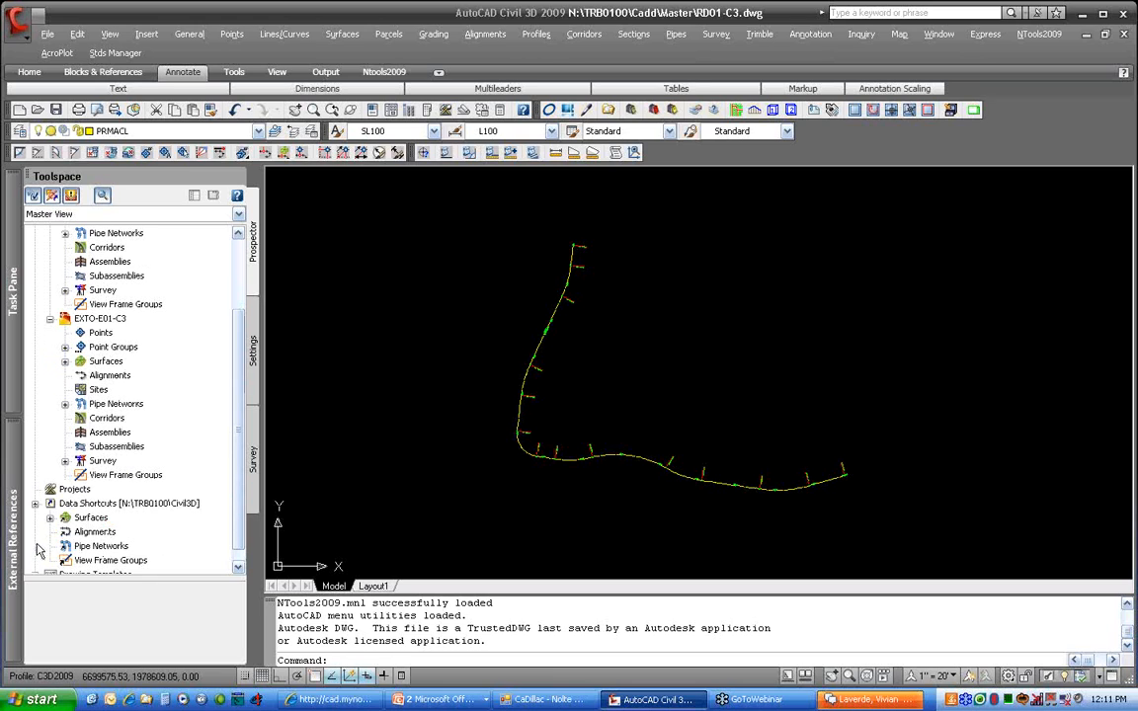
left_click(50, 518)
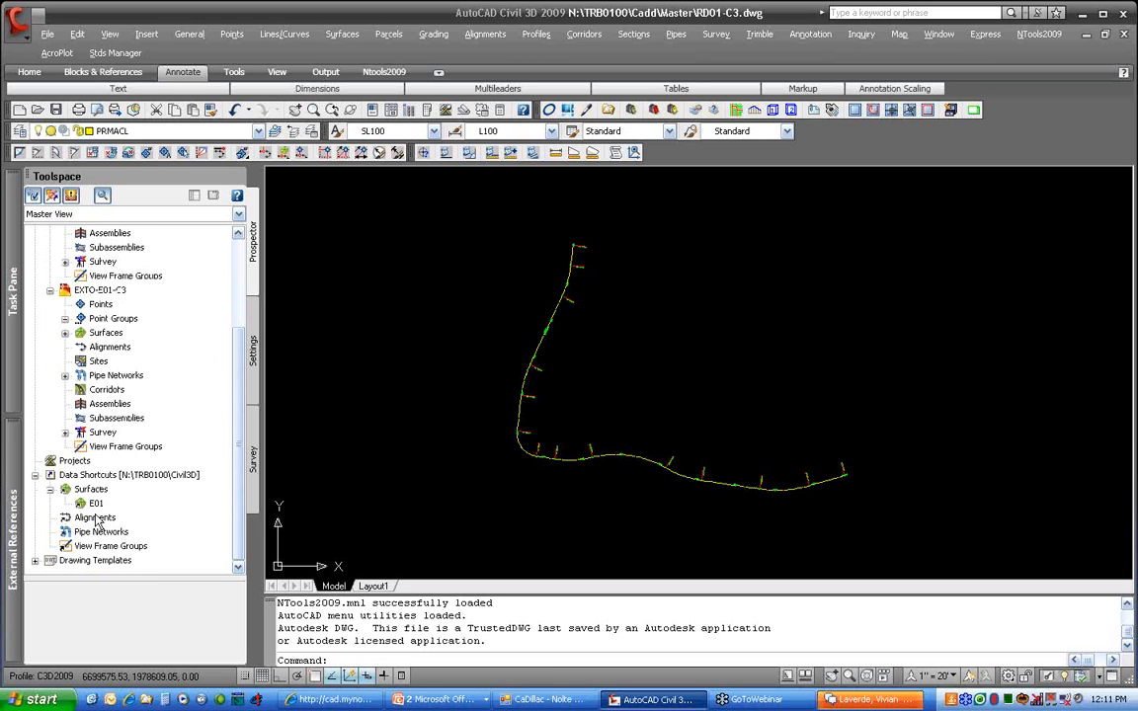
scroll(84, 519, "down", 1)
left_click(95, 503)
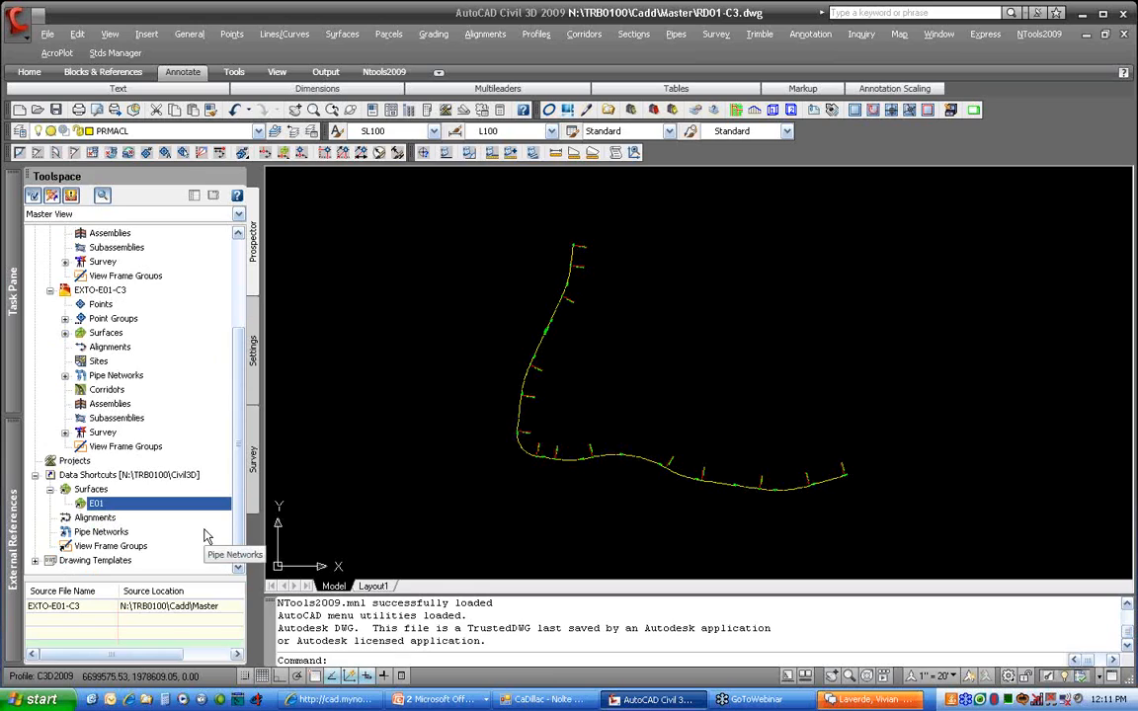
Start a reference to surface E01, keeping the name E01 and trying the Border Only style
right_click(153, 511)
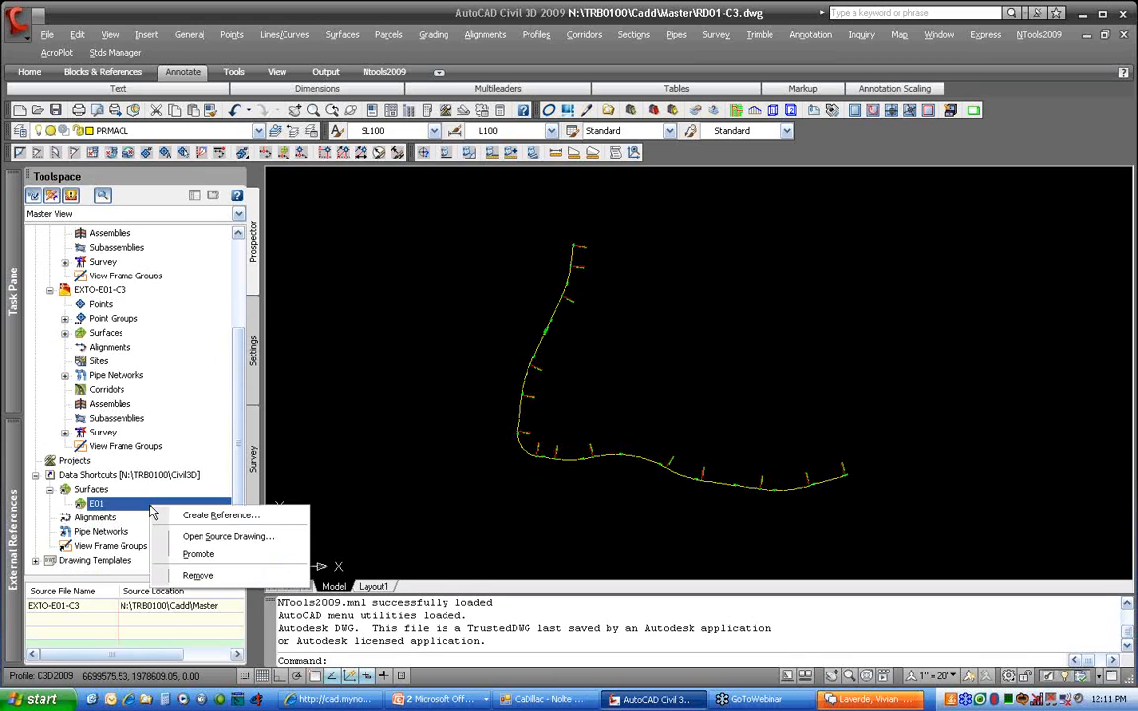
left_click(293, 518)
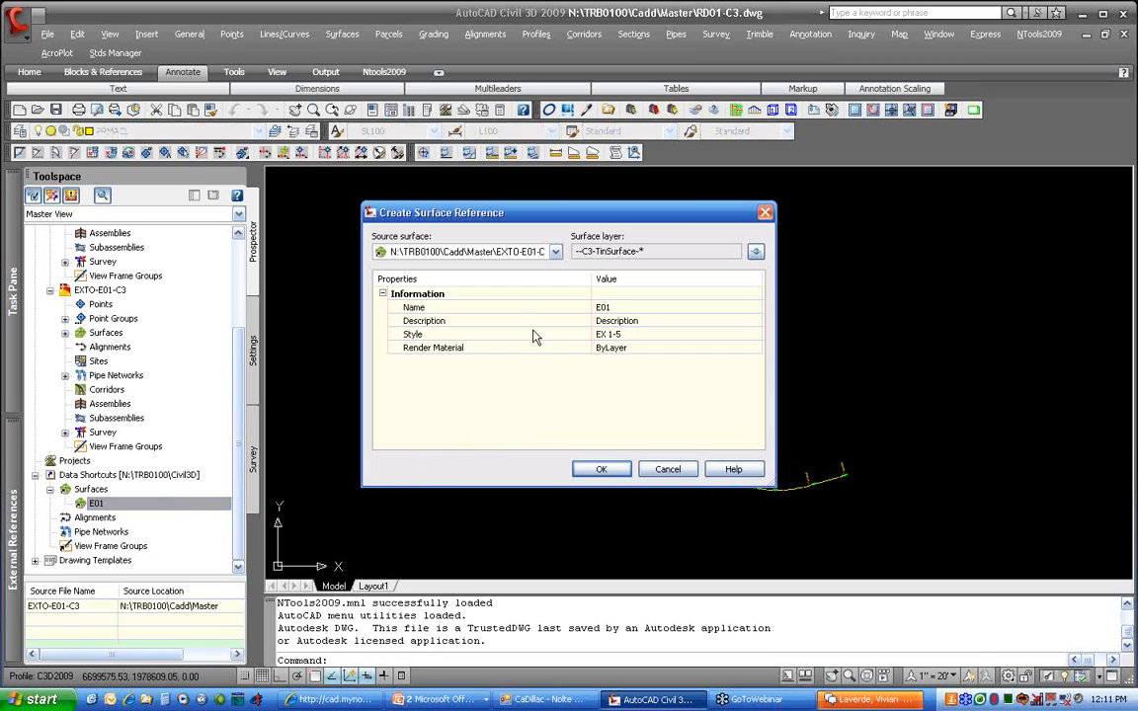
left_click(617, 307)
key("Return")
left_click(646, 334)
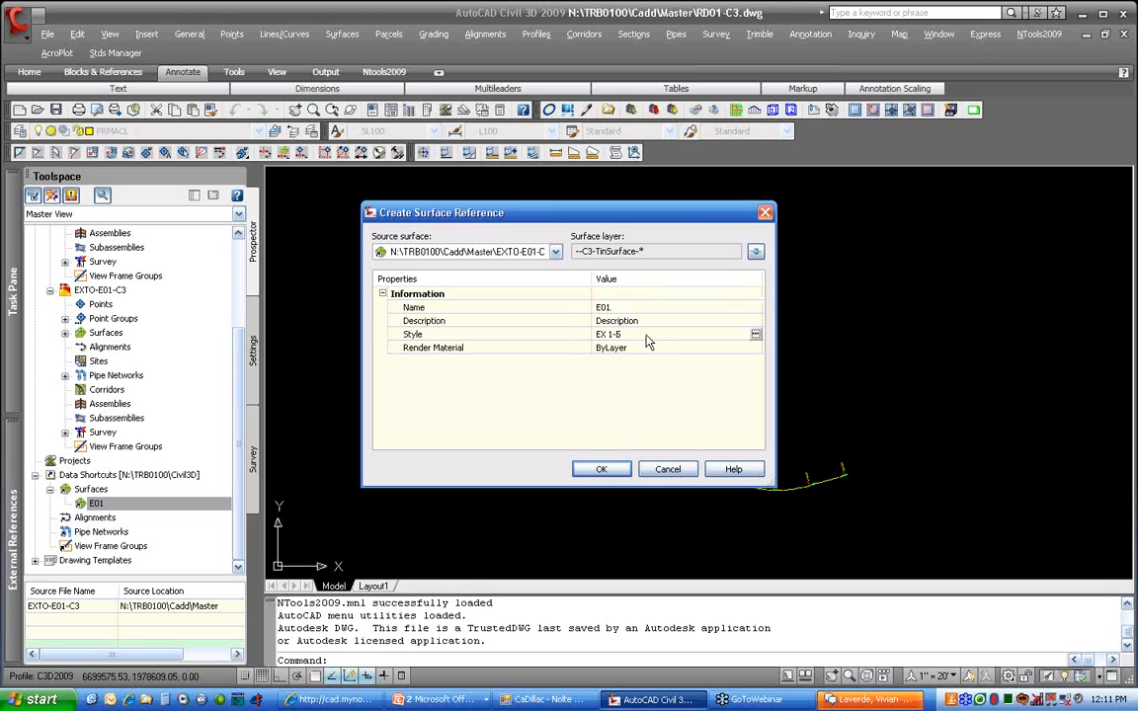
left_click(754, 333)
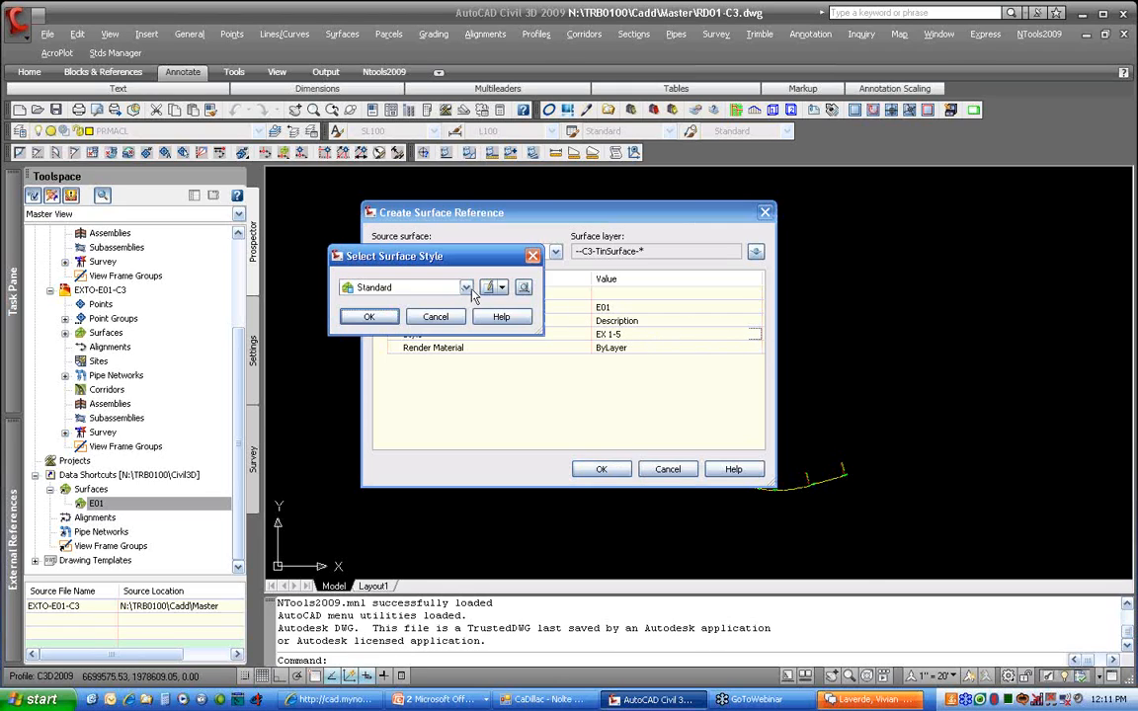
left_click(465, 287)
left_click(400, 315)
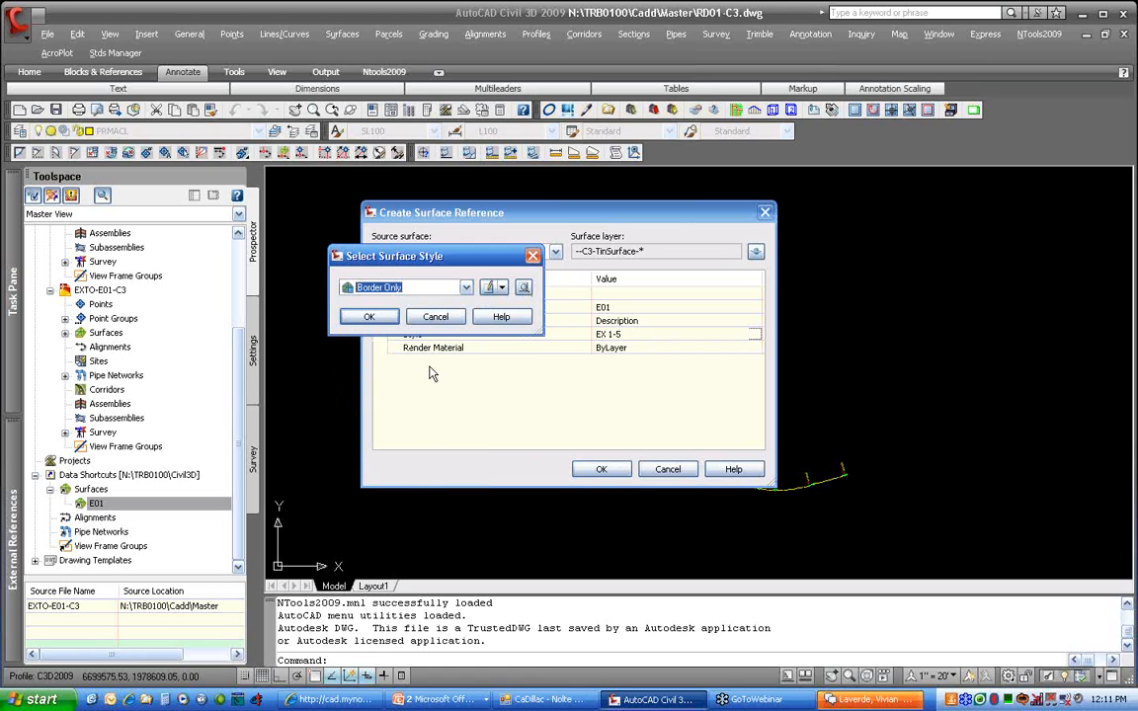
left_click(369, 316)
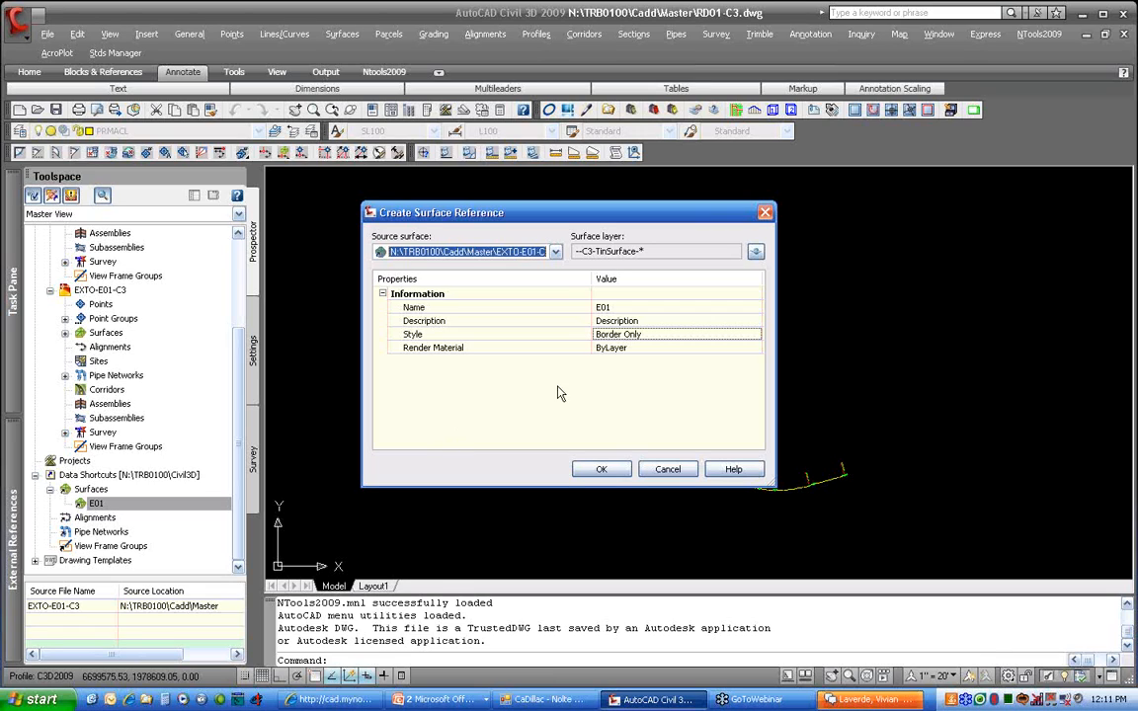
Change the E01 reference style to EX 1-5 and create the reference
left_click(640, 335)
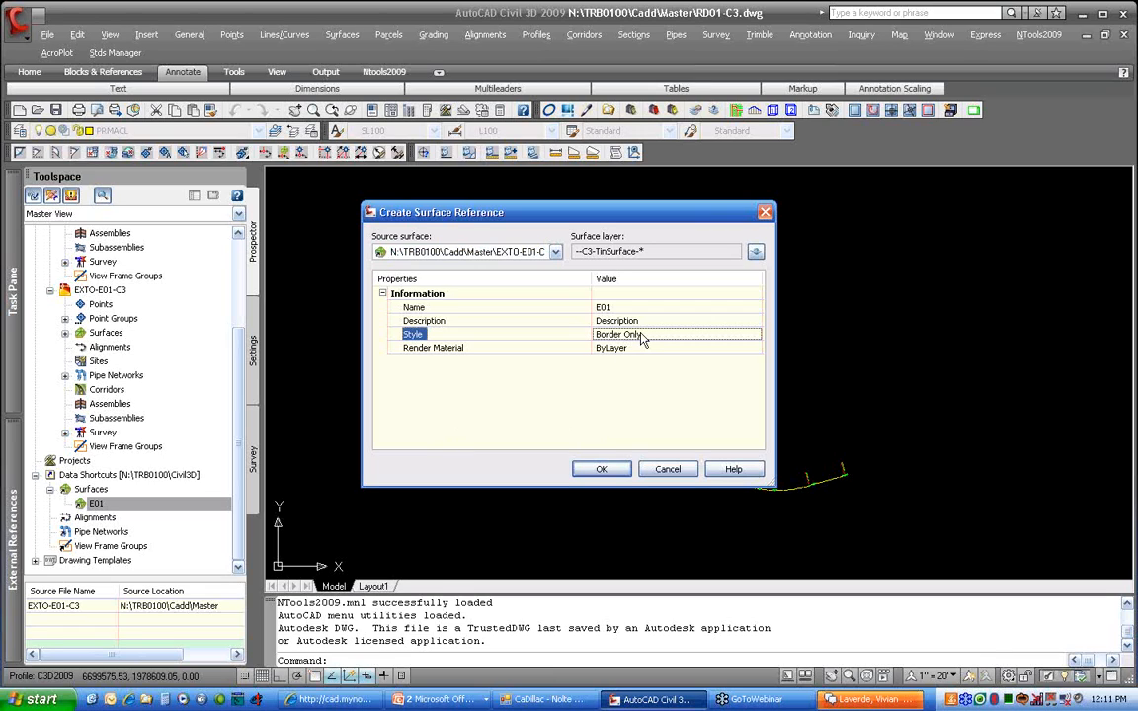
left_click(755, 334)
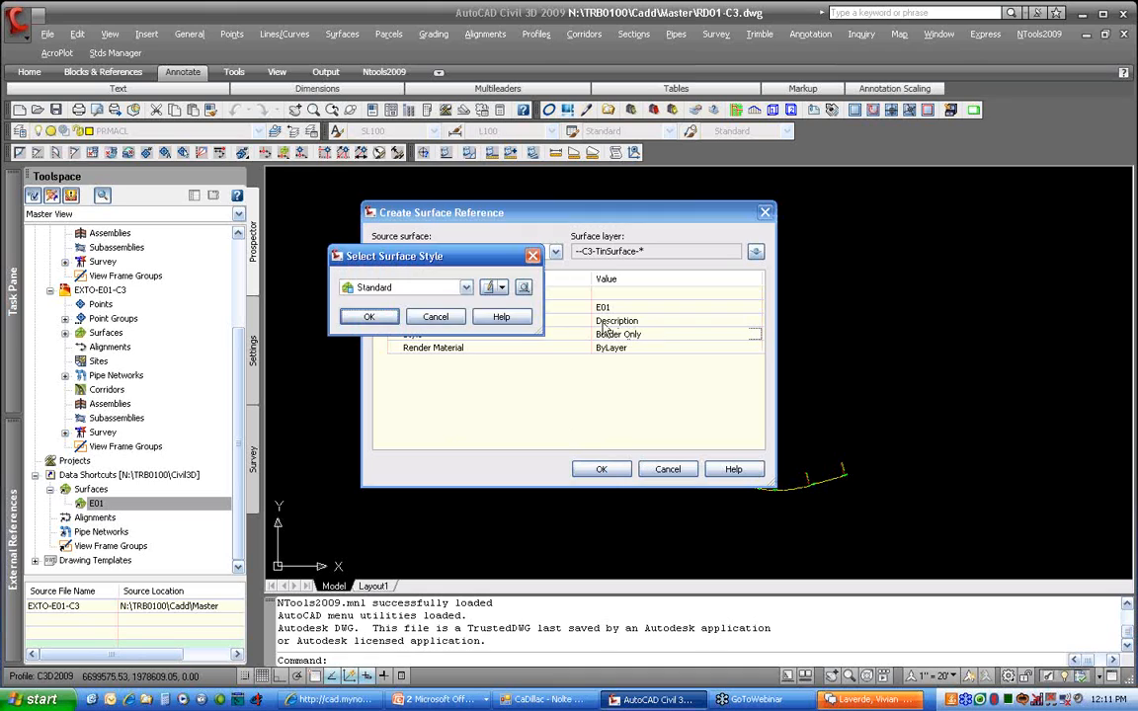
left_click(404, 287)
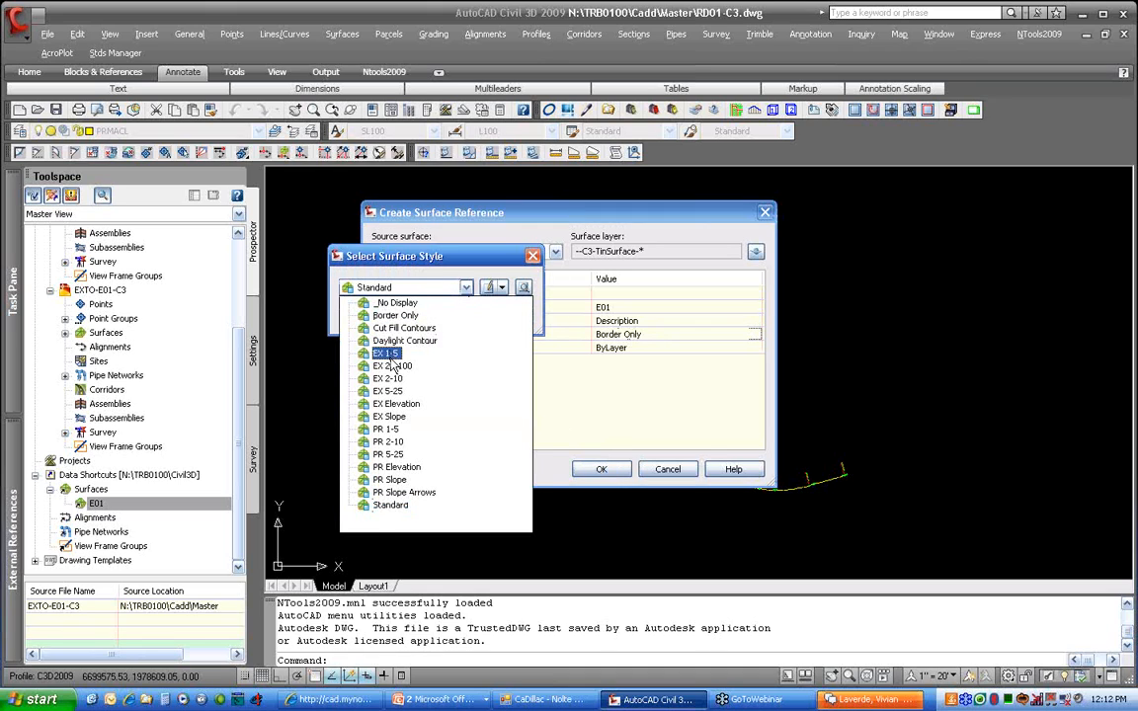
left_click(384, 353)
left_click(368, 317)
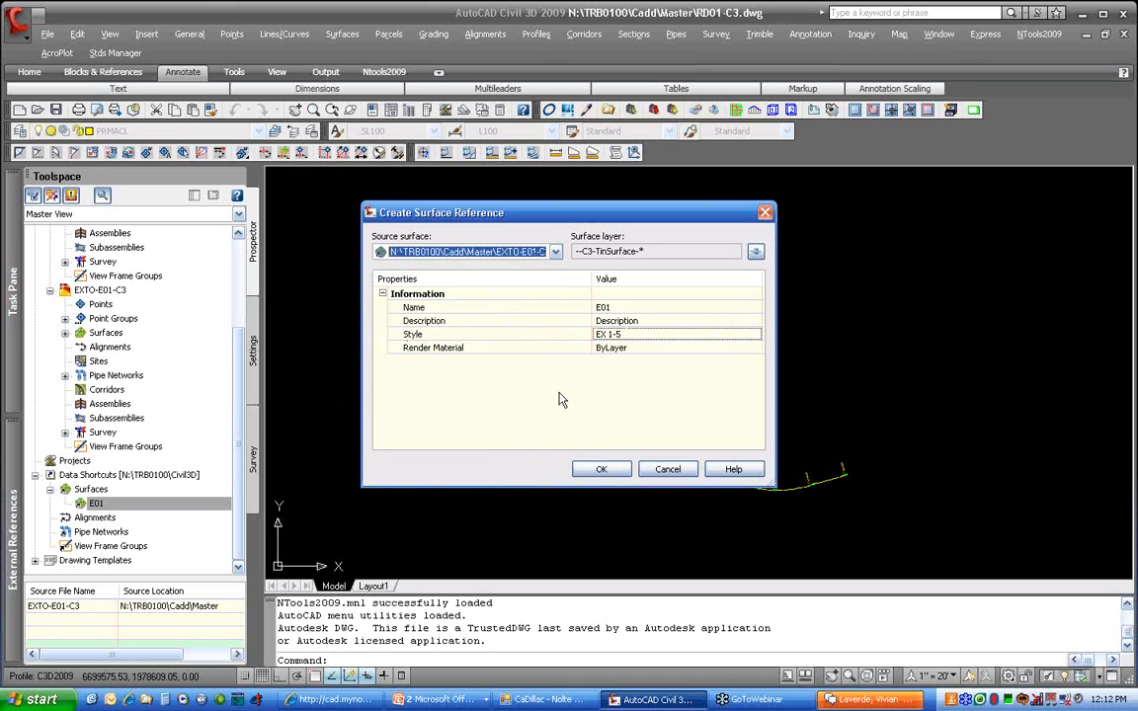
left_click(601, 469)
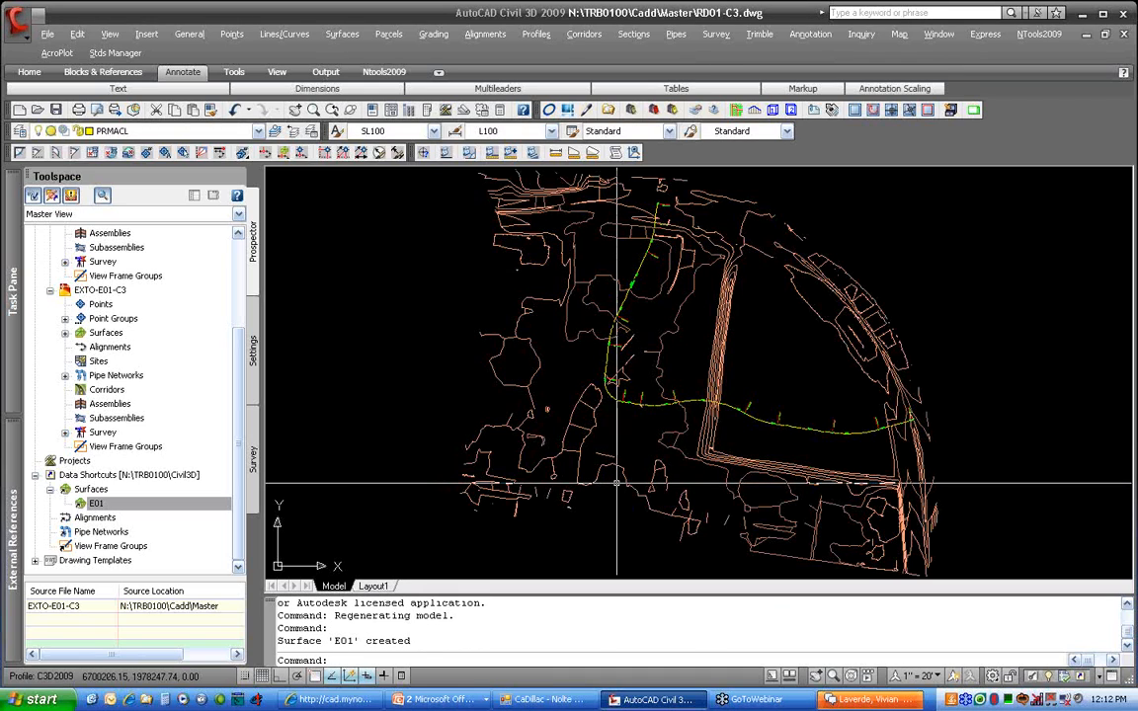
Save the RD01-C3 drawing and zoom out to see the whole site
mouse_move(617, 484)
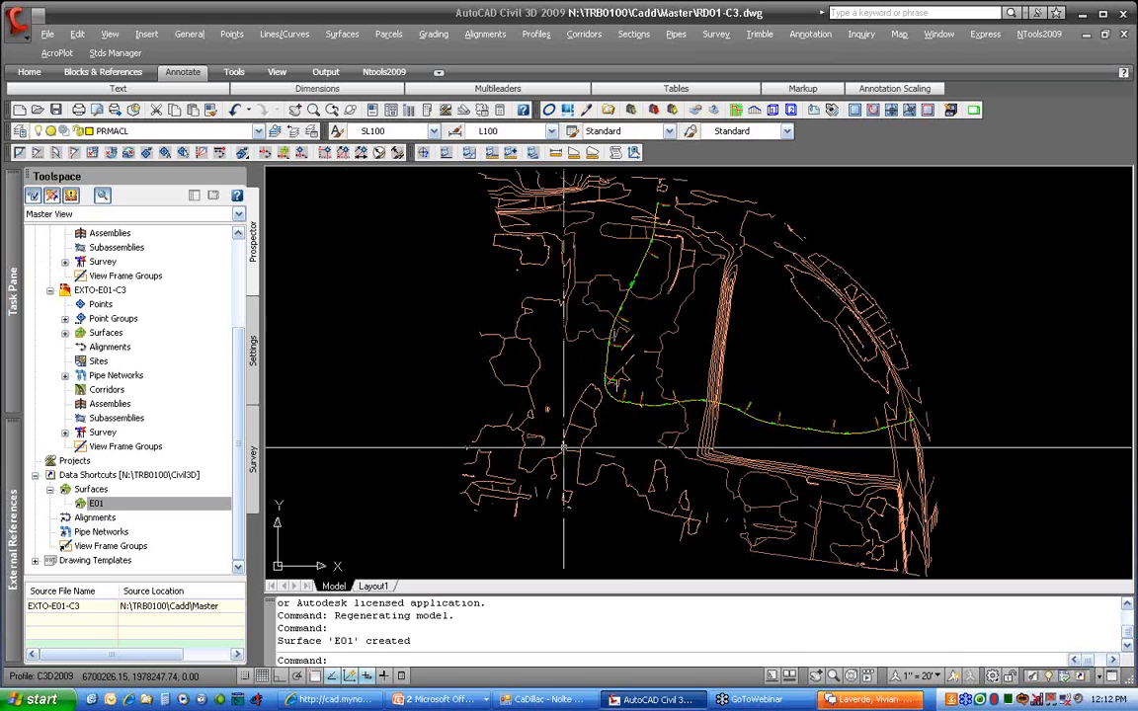
left_click(55, 109)
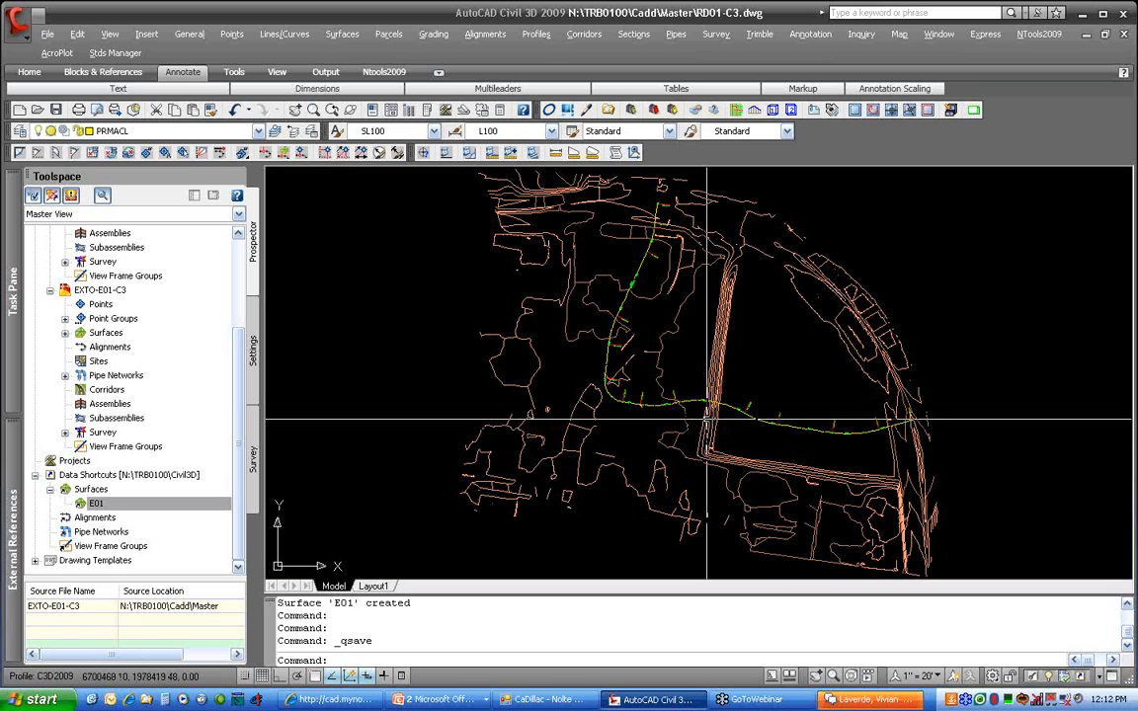
scroll(708, 398, "down", 2)
middle_click_drag(708, 398, 535, 411)
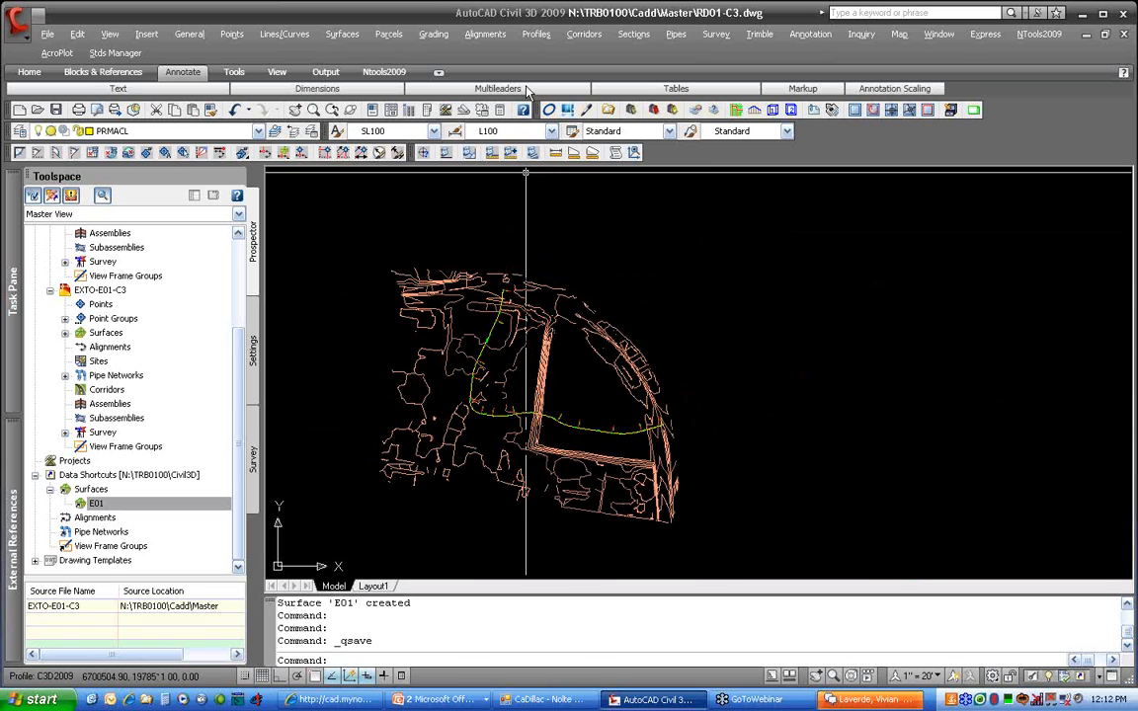
left_click(536, 34)
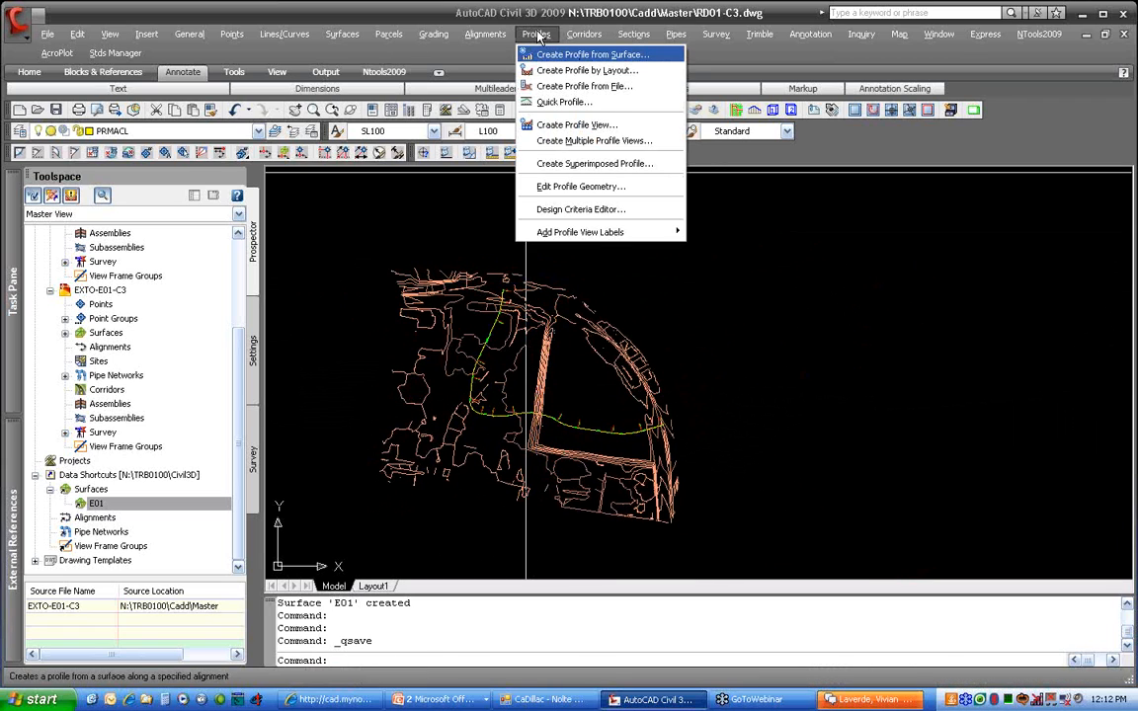
Sample profile RD01-E01 from surface E01 along RD01 with the EG style
left_click(523, 56)
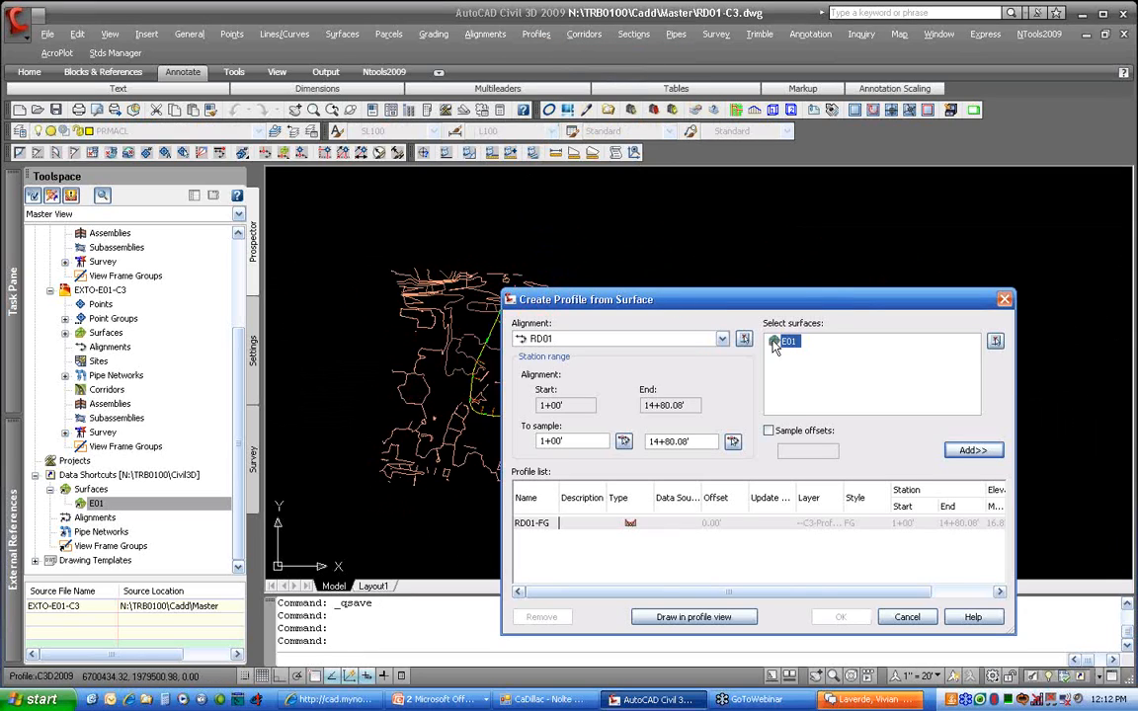
left_click(972, 450)
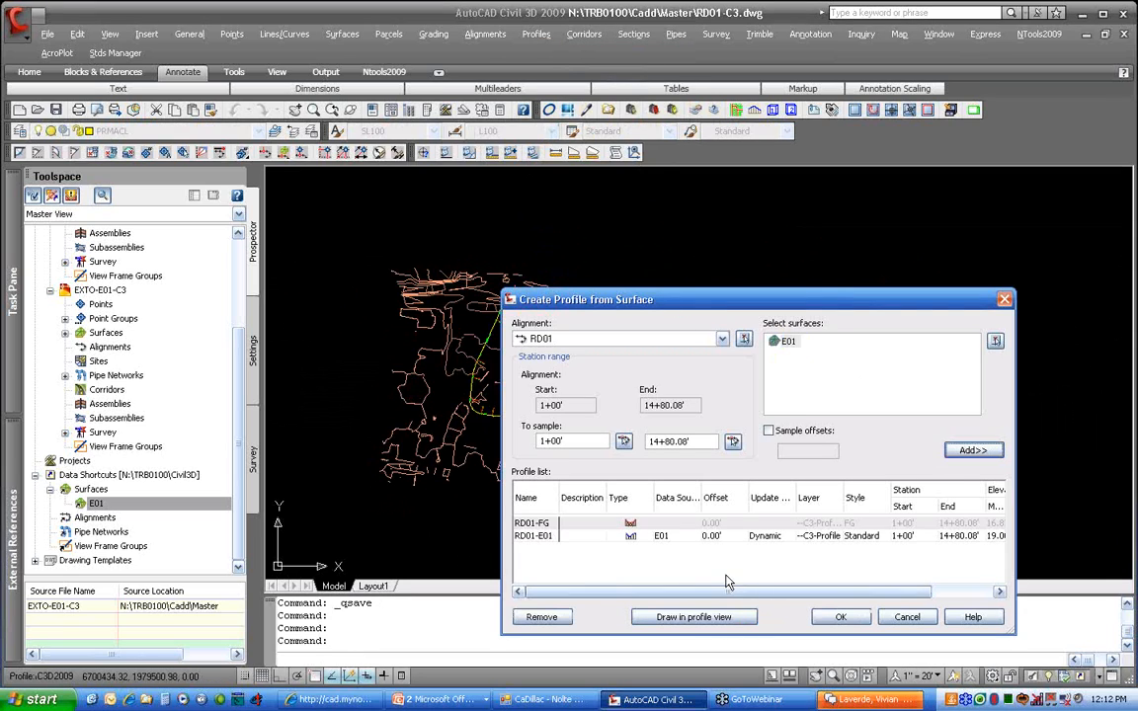
left_click_drag(727, 591, 852, 593)
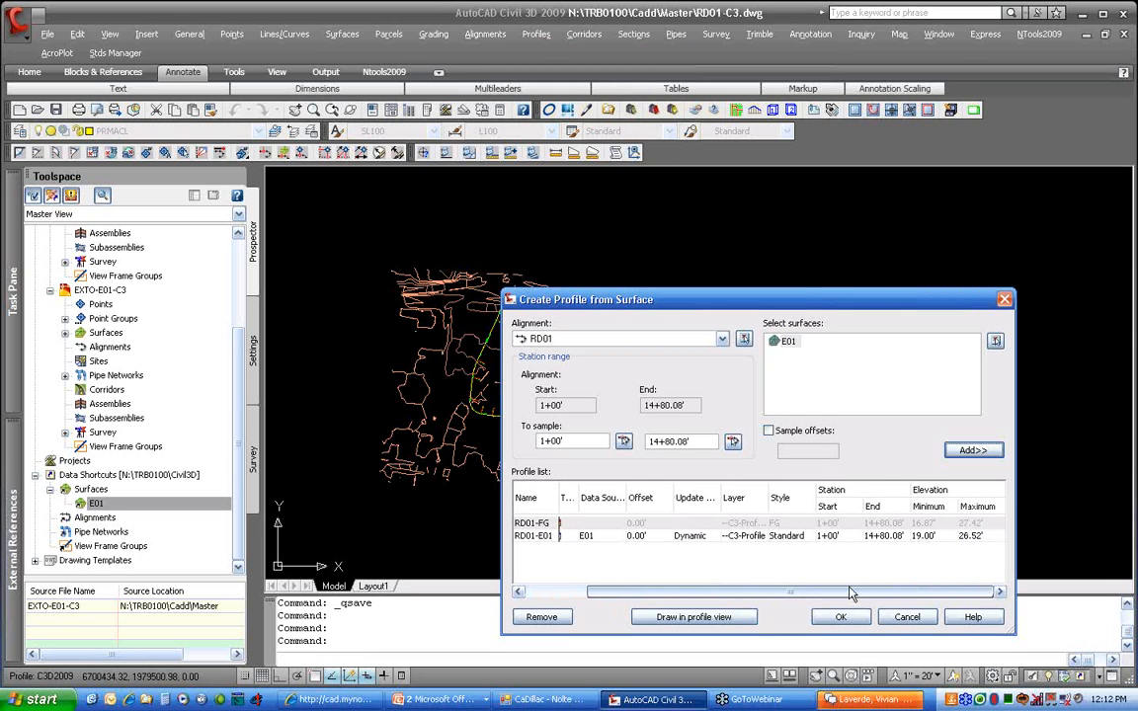
left_click(786, 536)
left_click(786, 535)
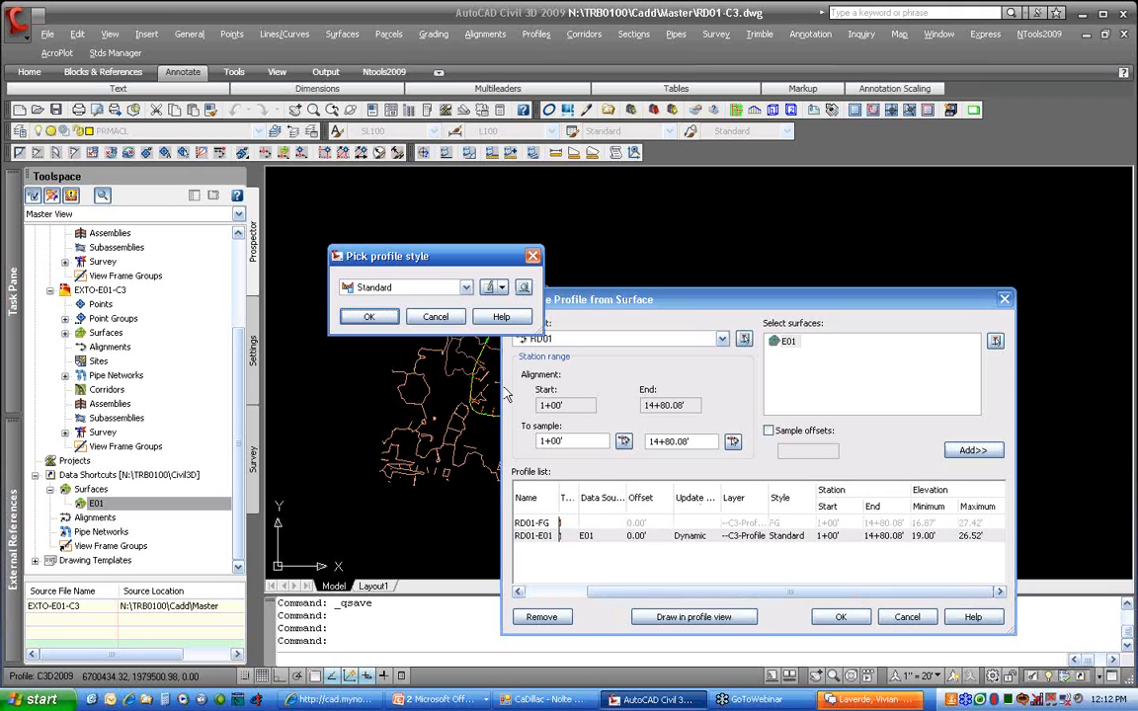
left_click(378, 290)
left_click(379, 314)
left_click(378, 318)
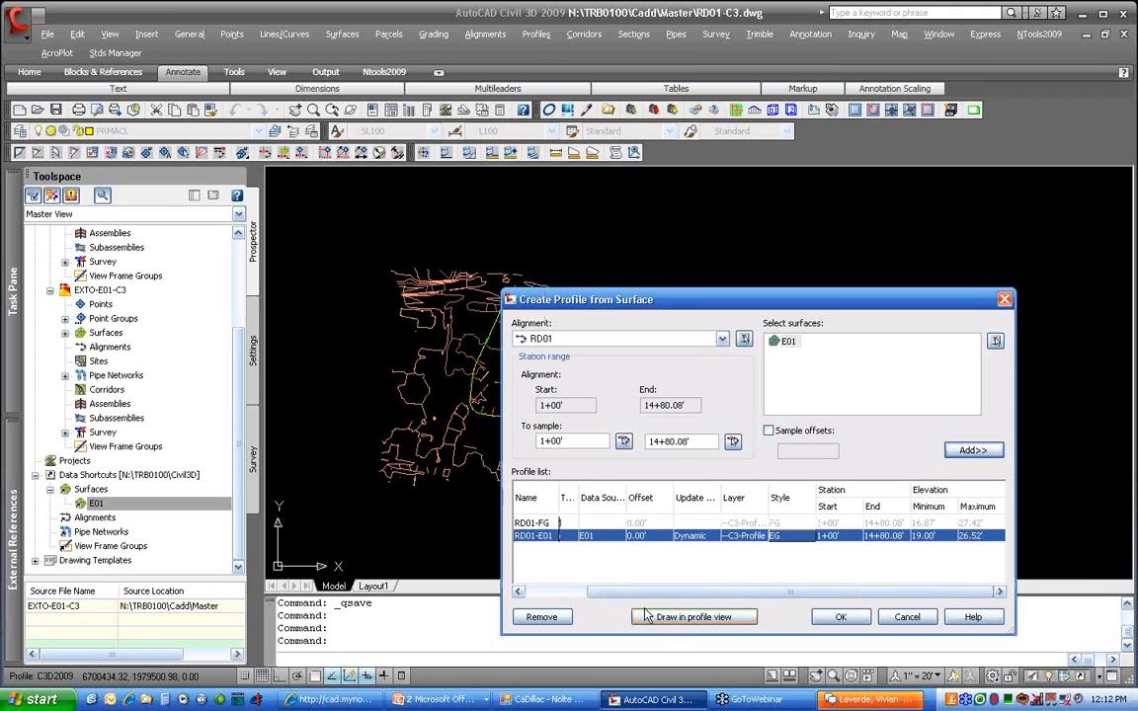
left_click(695, 618)
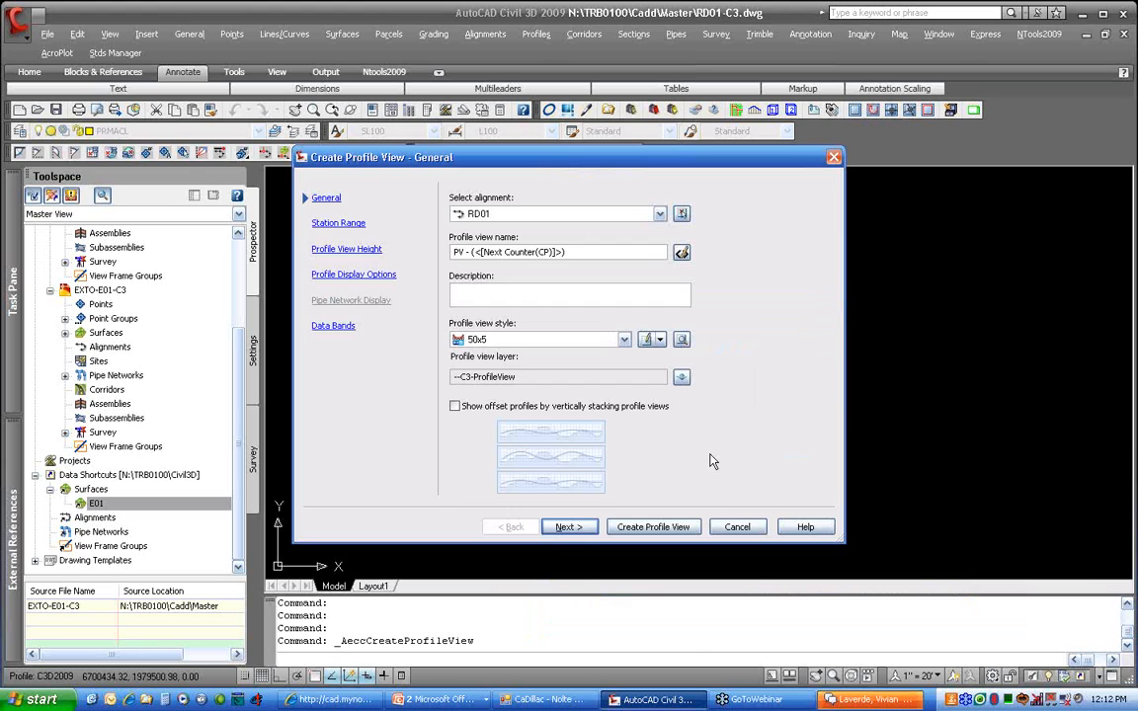
Choose the 50x10 profile view style and advance to the profile display options
left_click(577, 341)
left_click(568, 402)
left_click(573, 526)
left_click(577, 527)
left_click(581, 529)
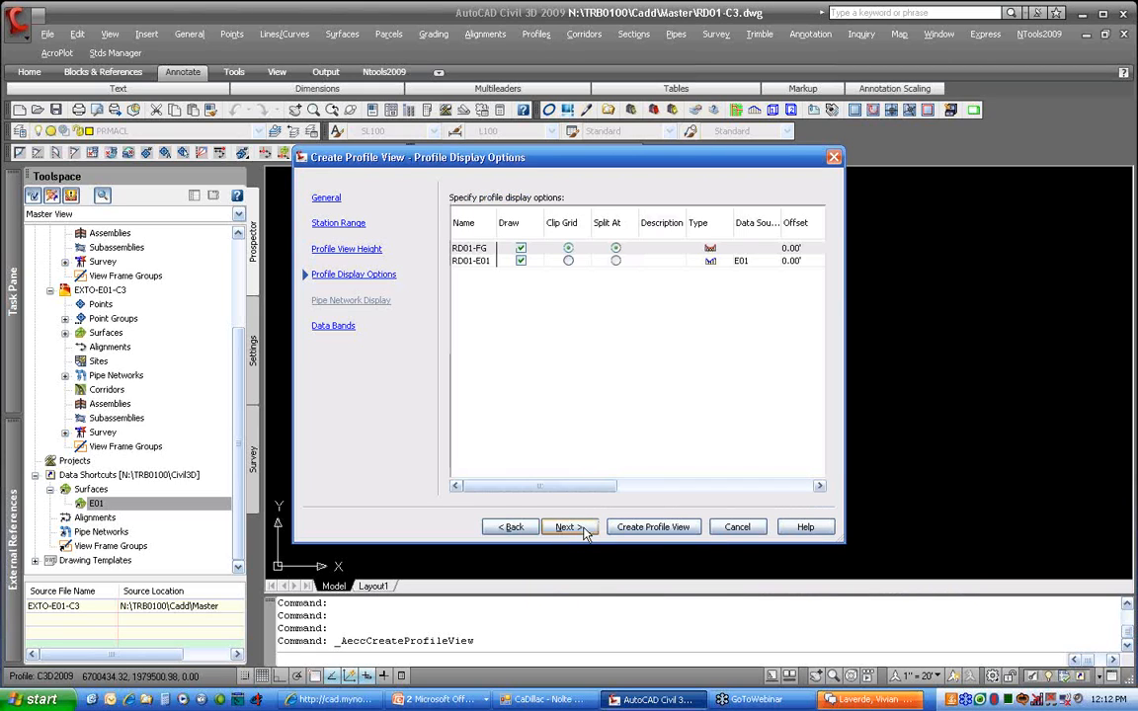
left_click_drag(583, 485, 694, 484)
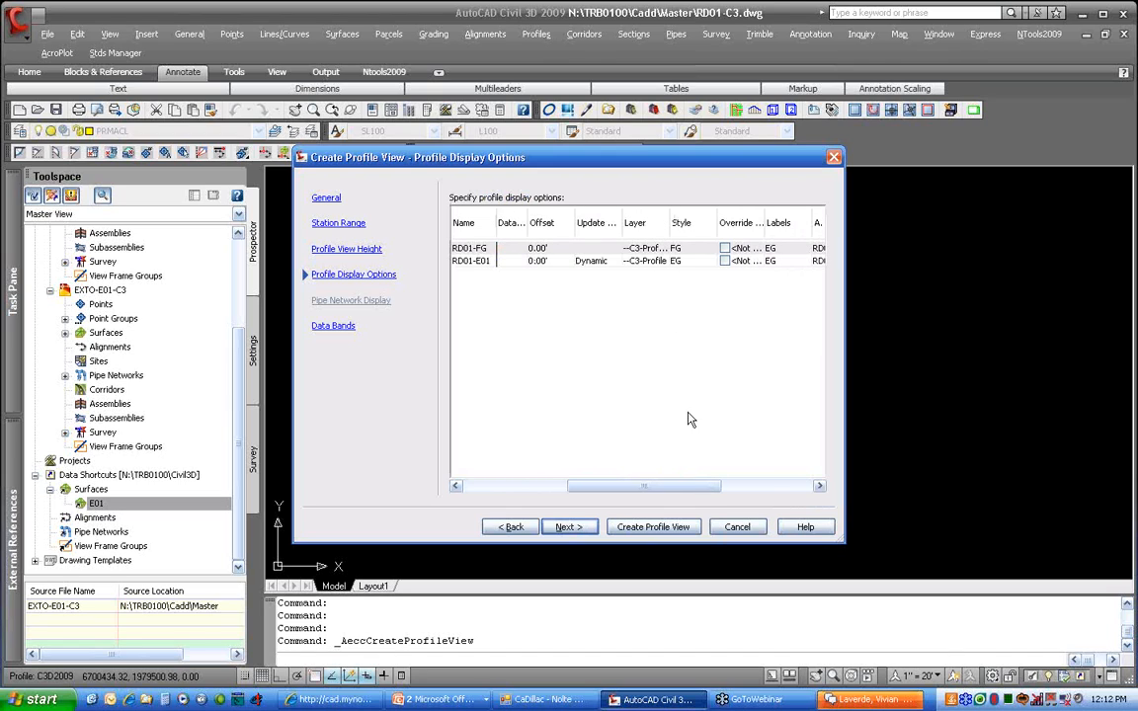
Assign the FG label set to profile RD01-FG and create the profile view
left_click(779, 255)
left_click(465, 288)
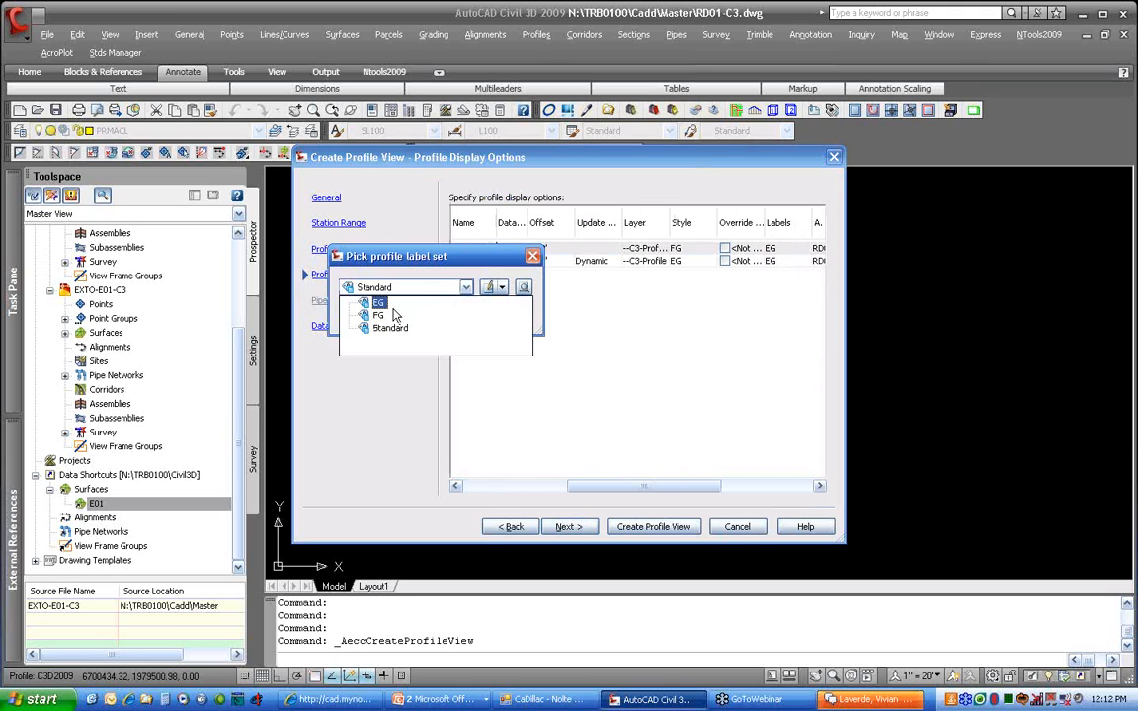
left_click(379, 314)
left_click(375, 316)
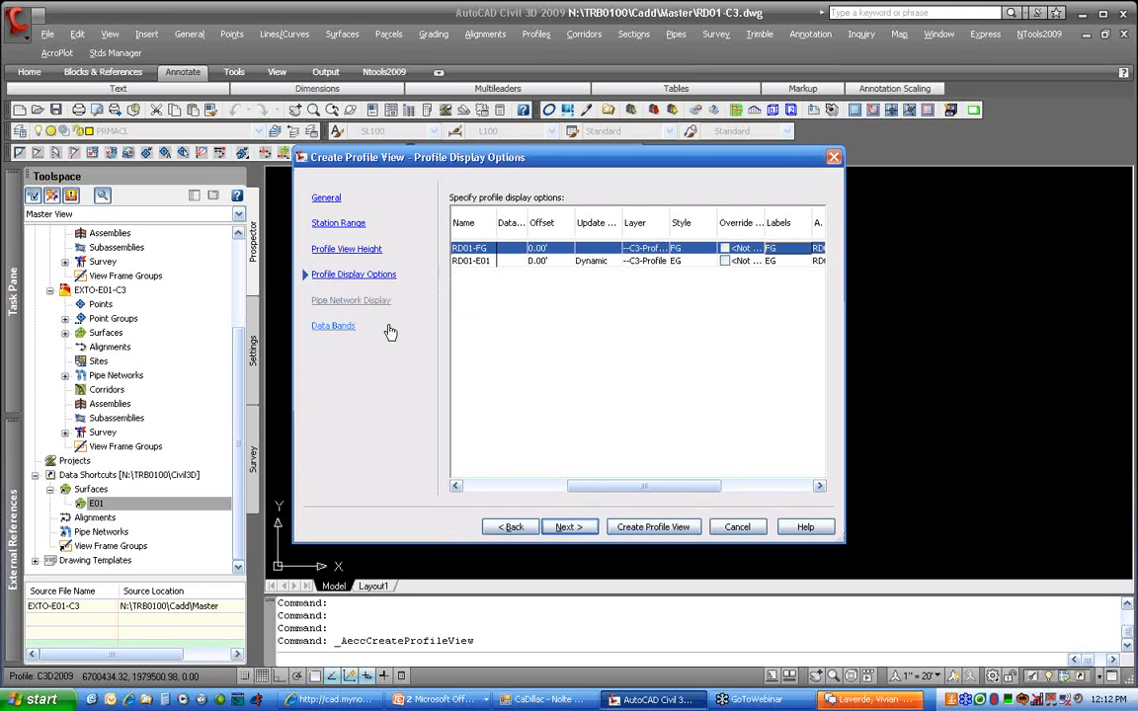
left_click(621, 528)
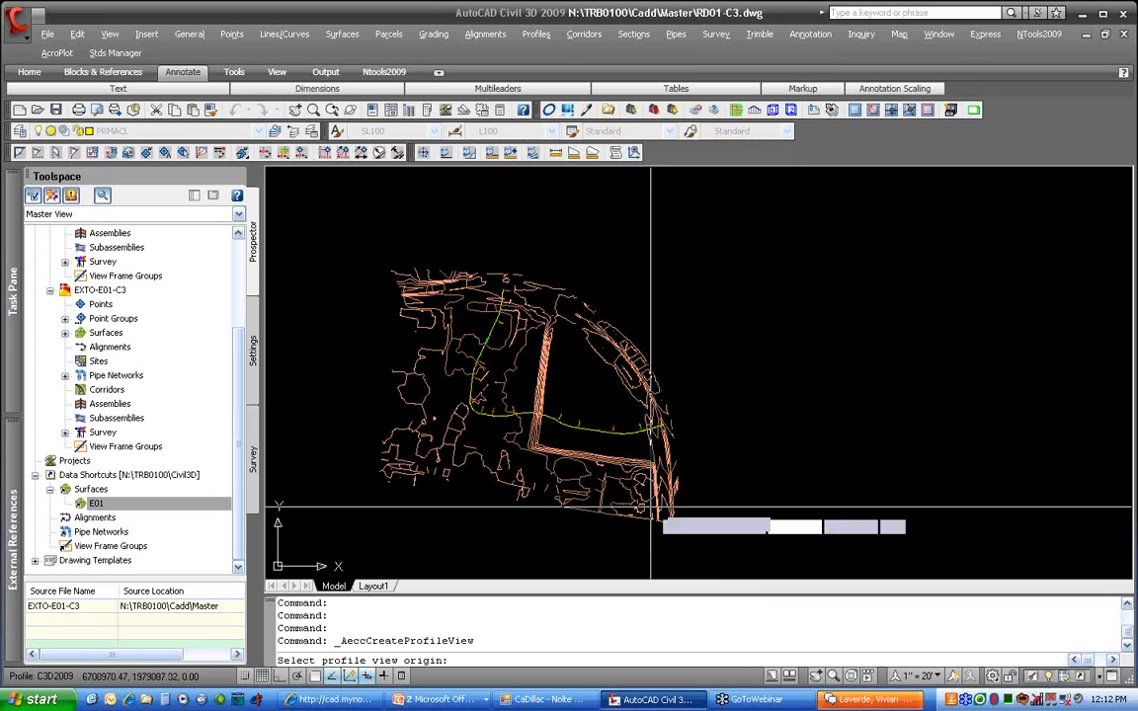
Place the RD01 profile view to the right of the site plan and zoom to inspect it
left_click(700, 423)
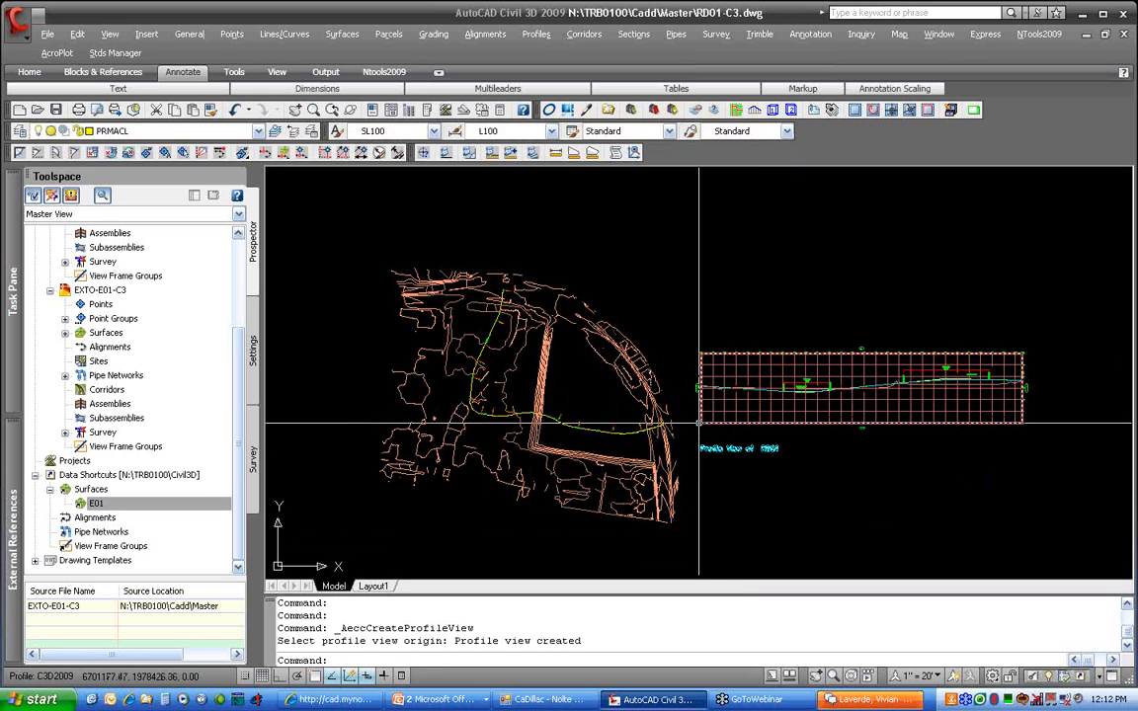
scroll(755, 374, "up", 6)
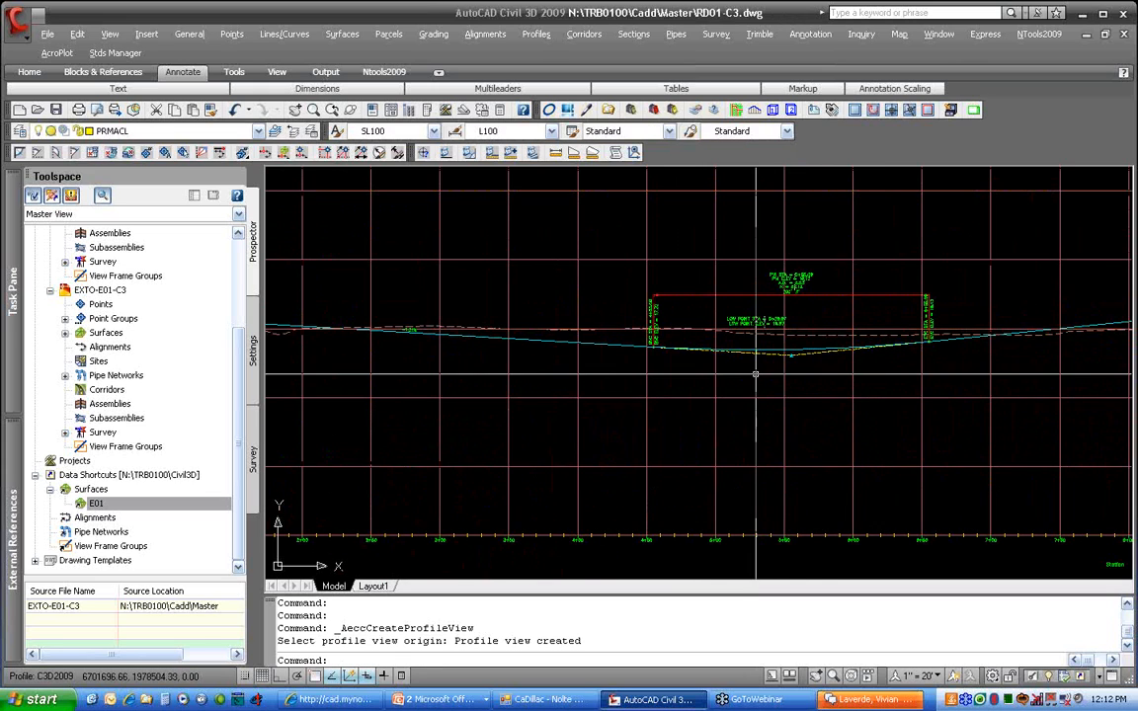
scroll(755, 374, "up", 3)
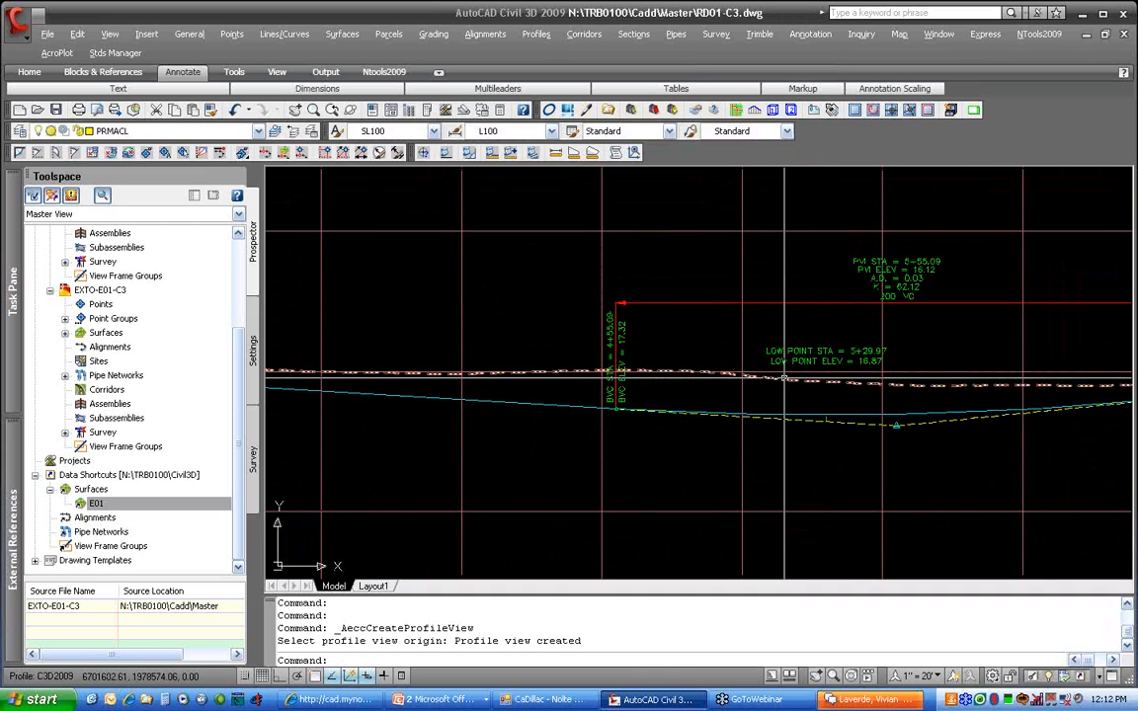
scroll(786, 378, "down", 6)
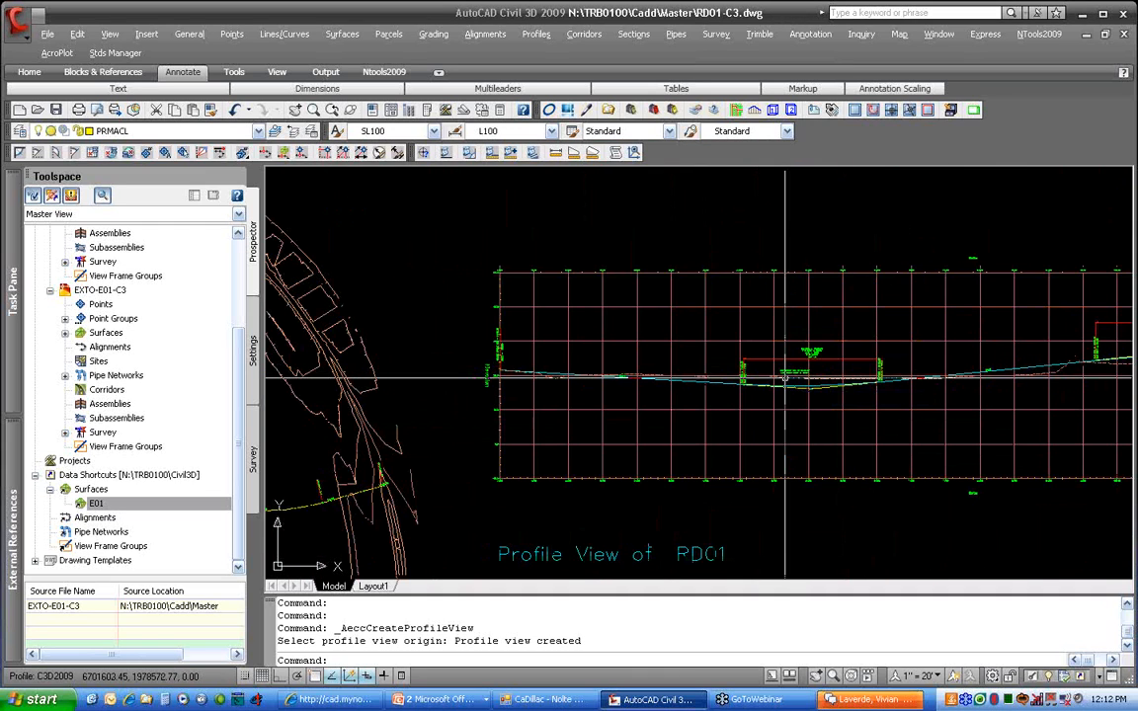
scroll(785, 378, "down", 4)
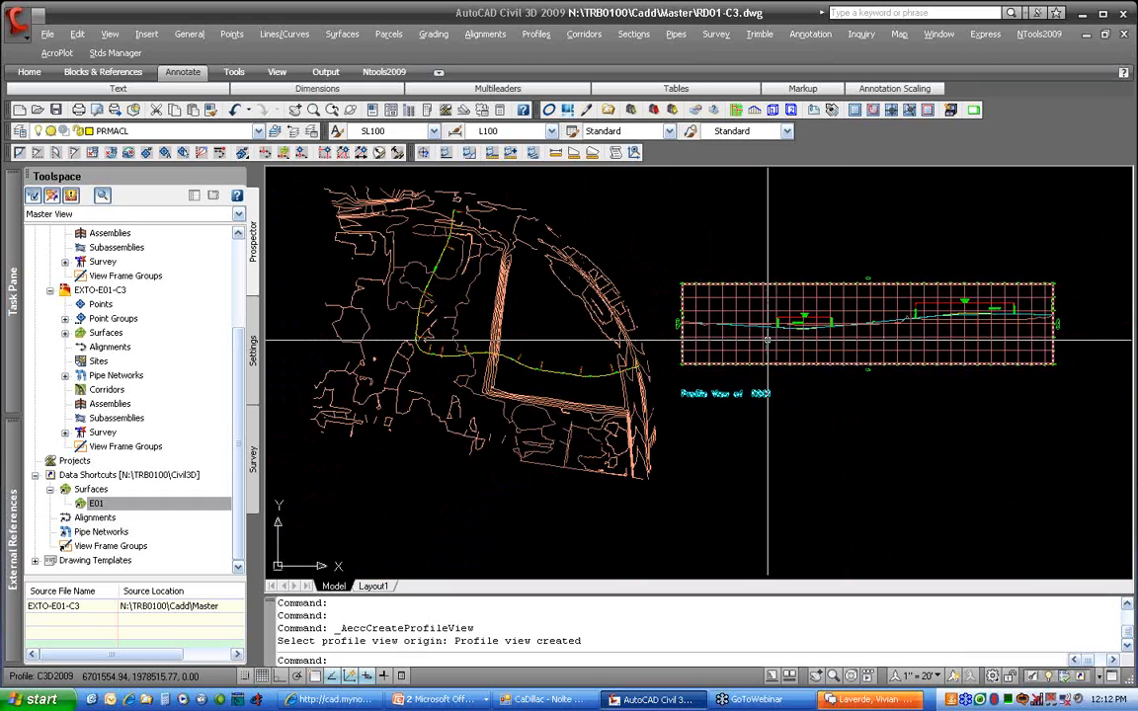
Switch to the EXTO-E01-C3 drawing from Prospector
right_click(111, 290)
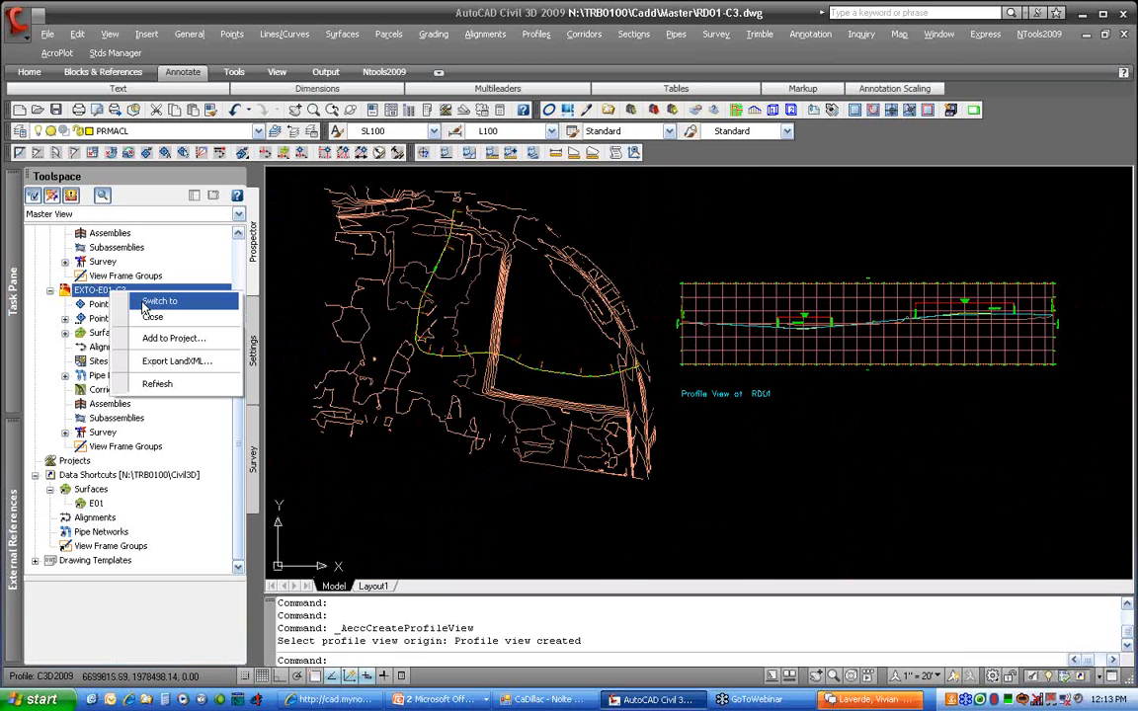
left_click(148, 303)
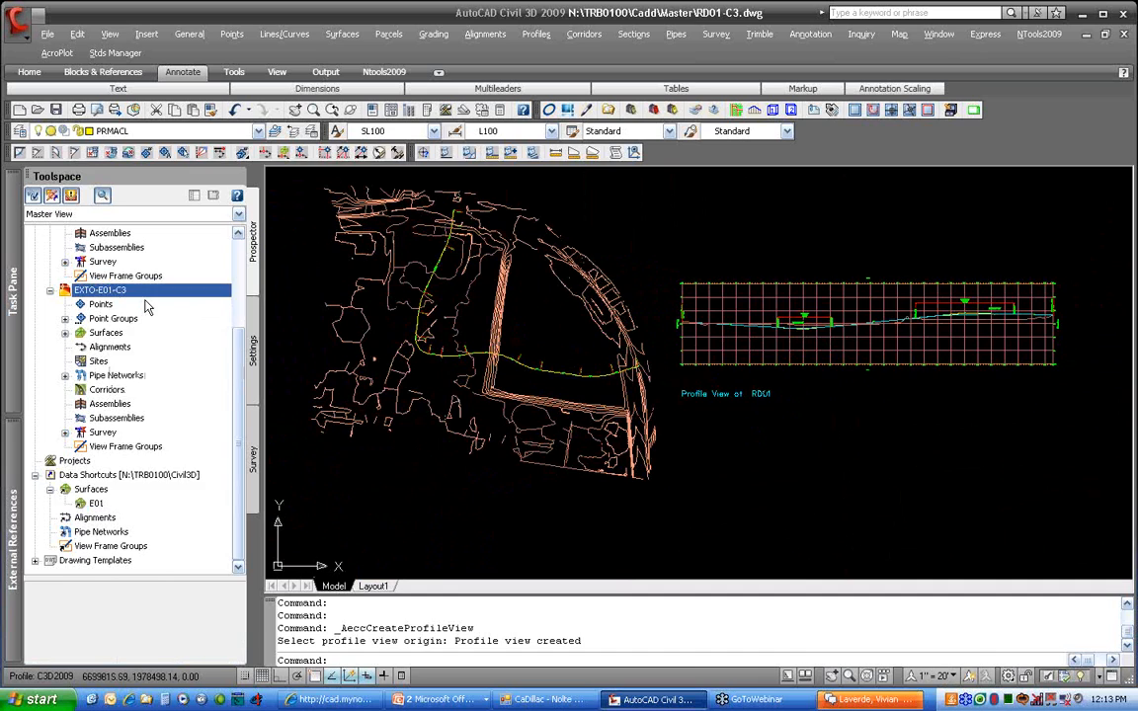
scroll(745, 428, "up", 2)
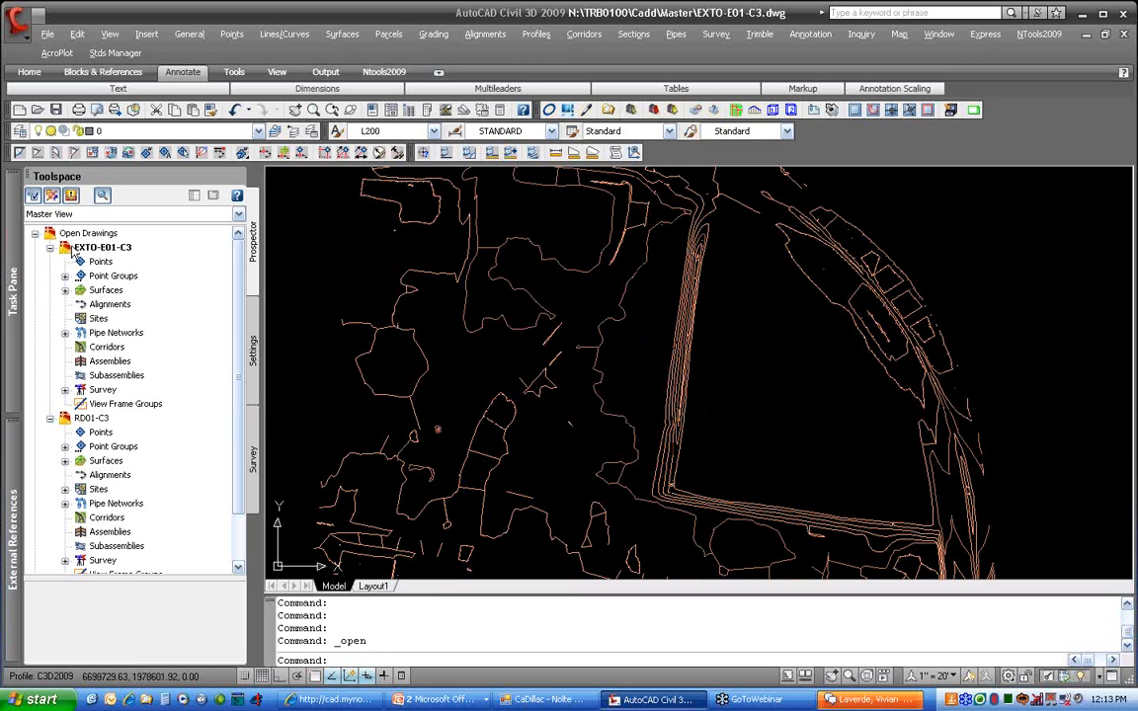
Start an Add Point edit on surface E01 and place the first point at elevation 28
left_click(65, 290)
left_click(80, 304)
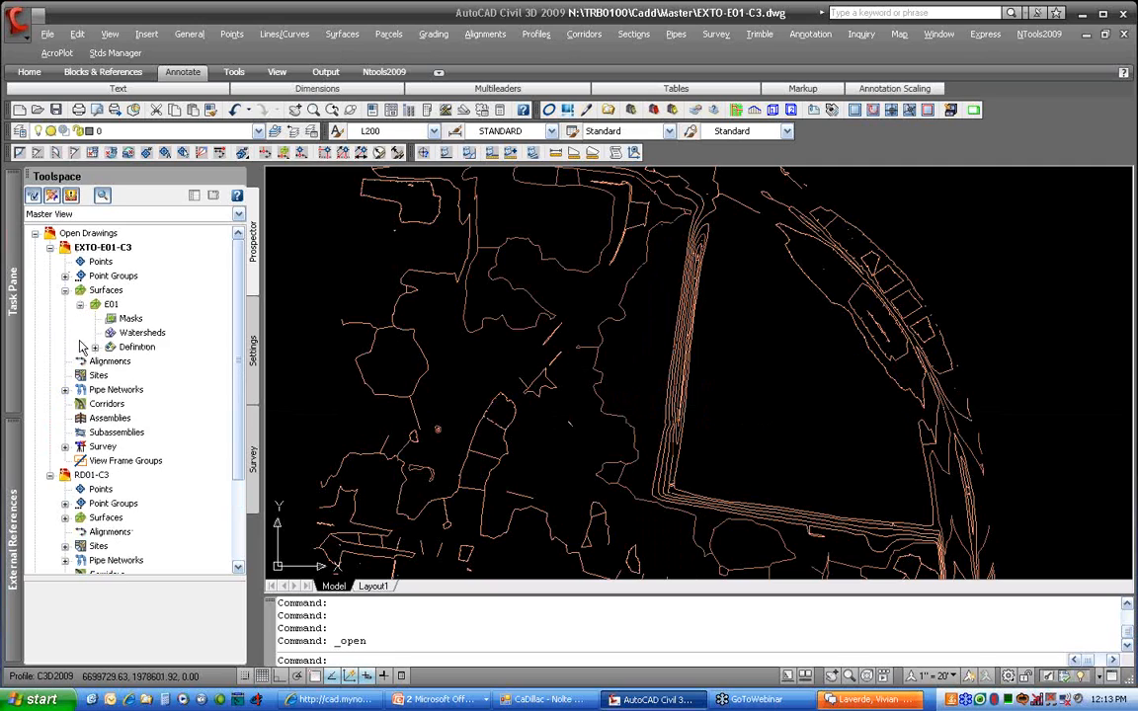
left_click(95, 347)
right_click(149, 434)
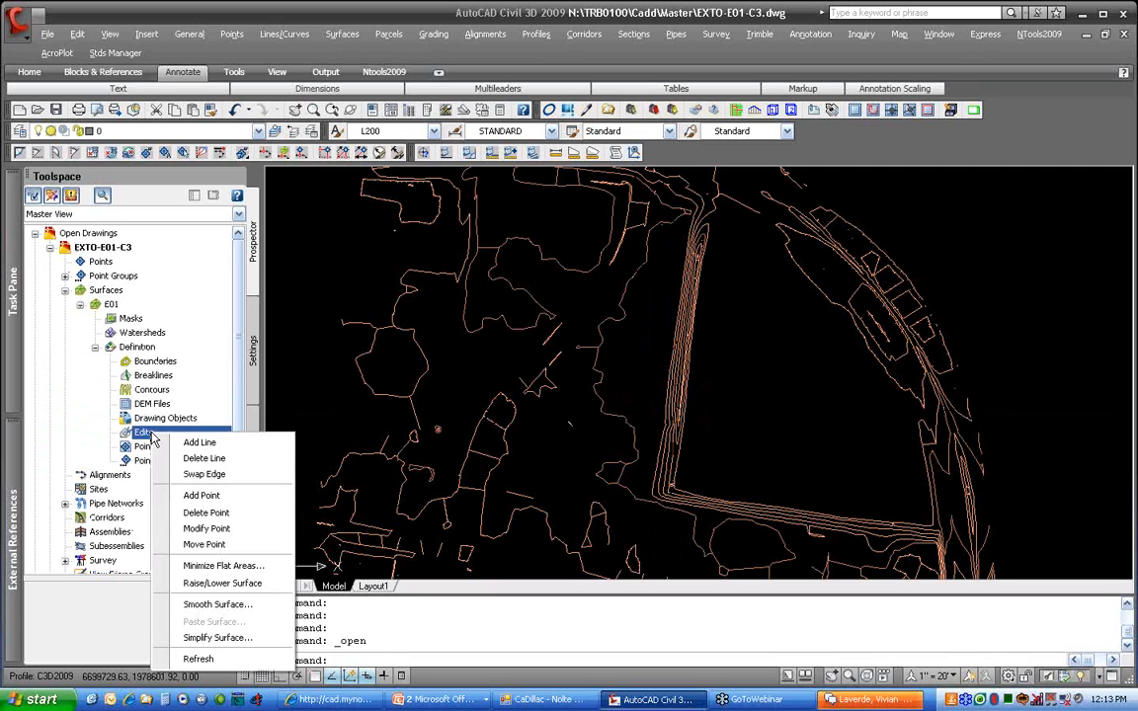
left_click(201, 495)
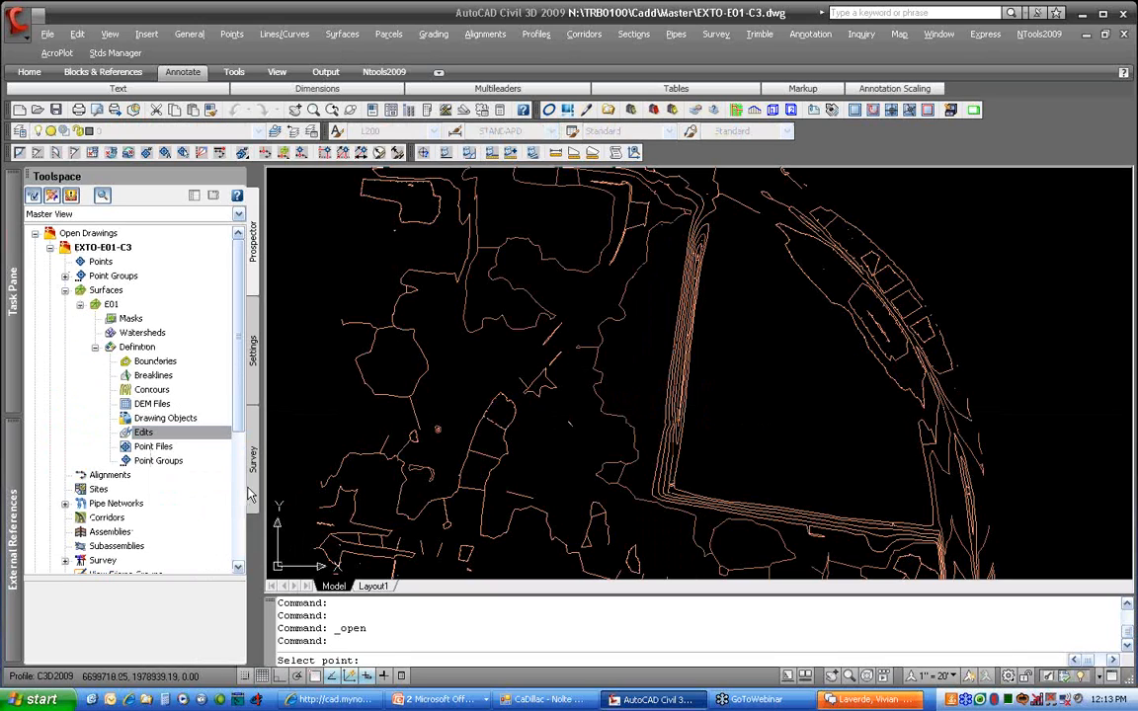
left_click(703, 431)
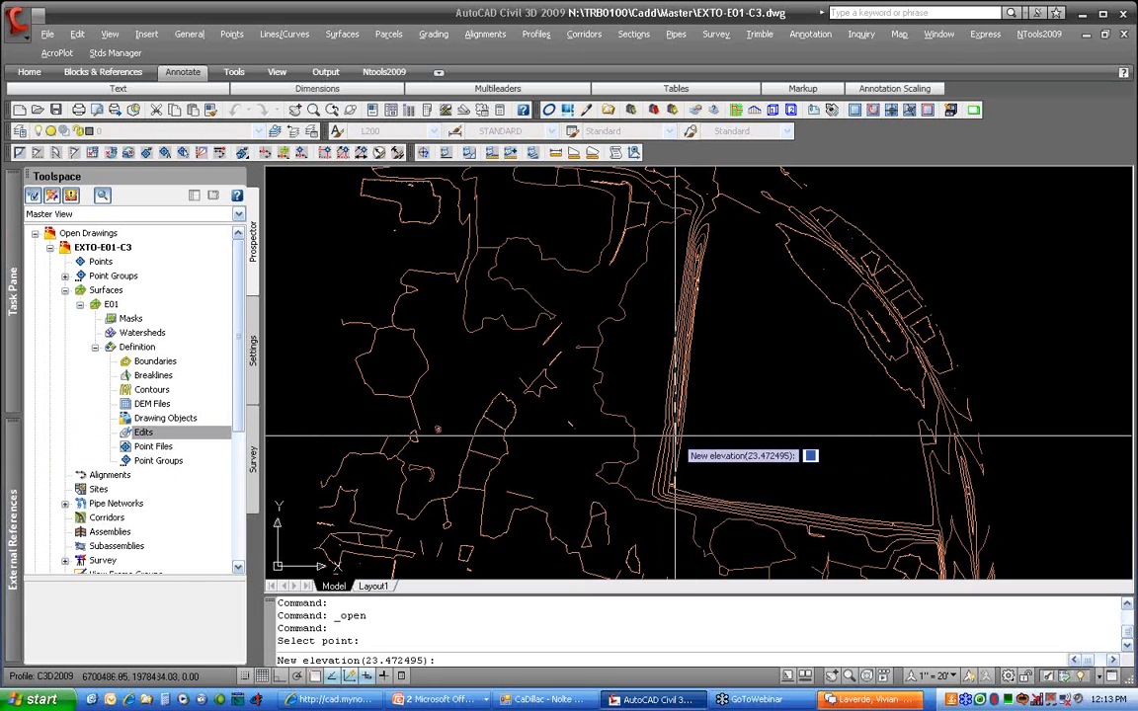
type("28")
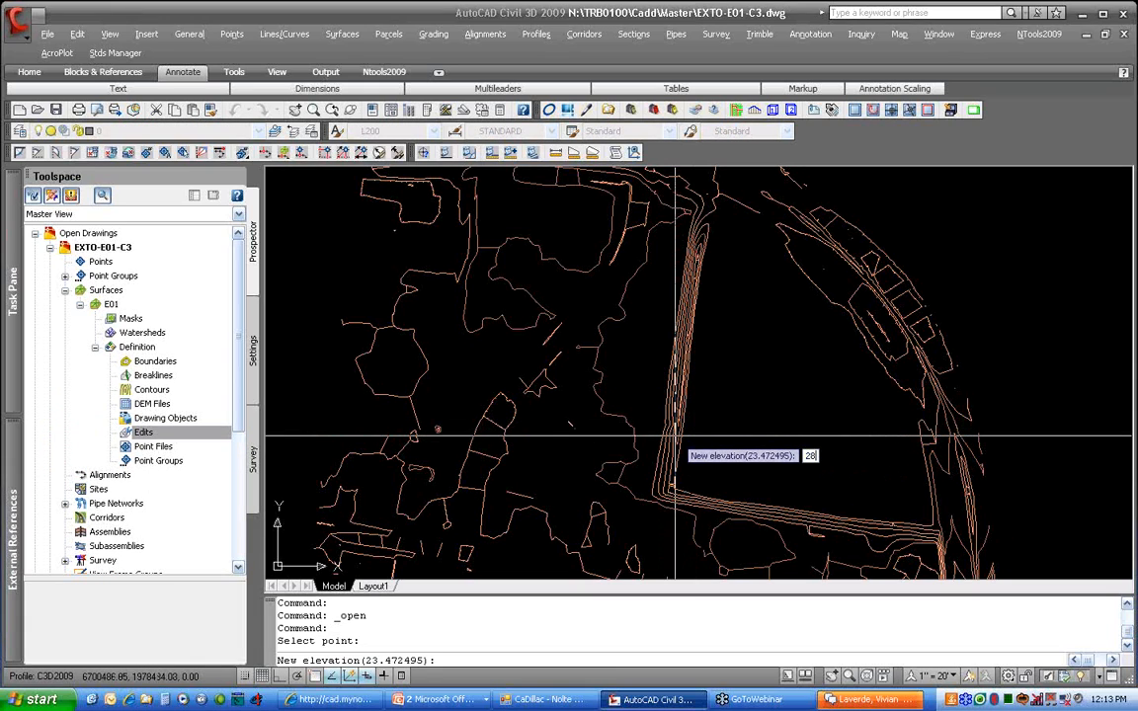
key("Return")
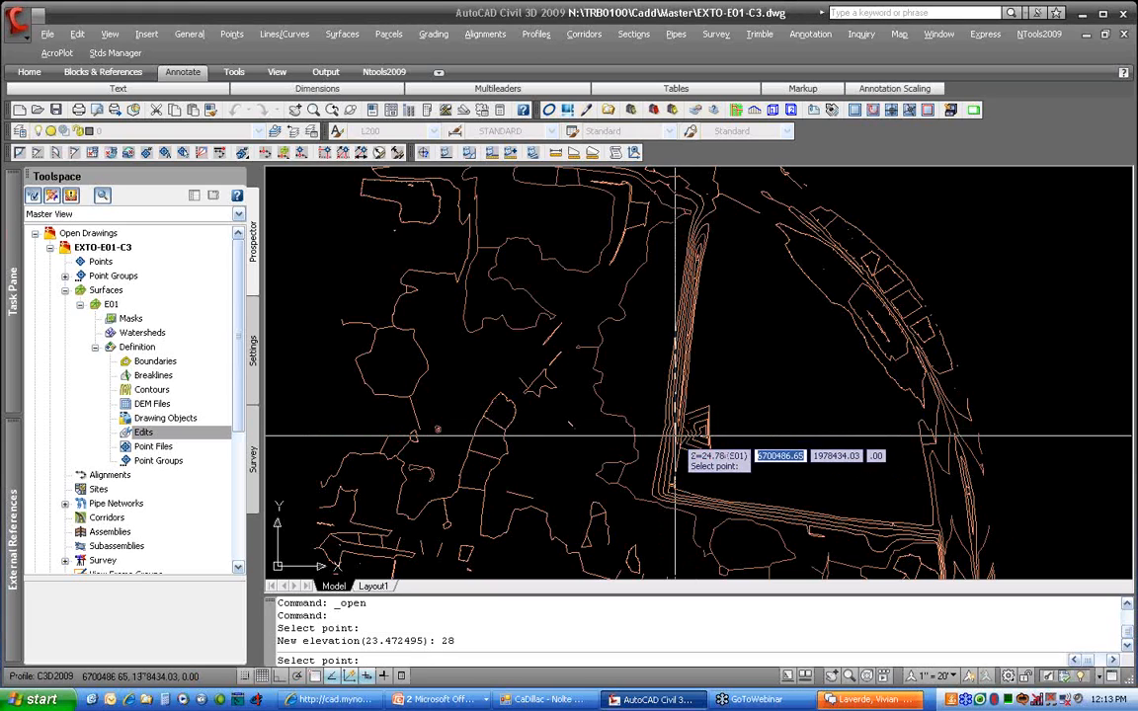
Place the second and third points at elevation 28 and finish the edit
left_click(692, 462)
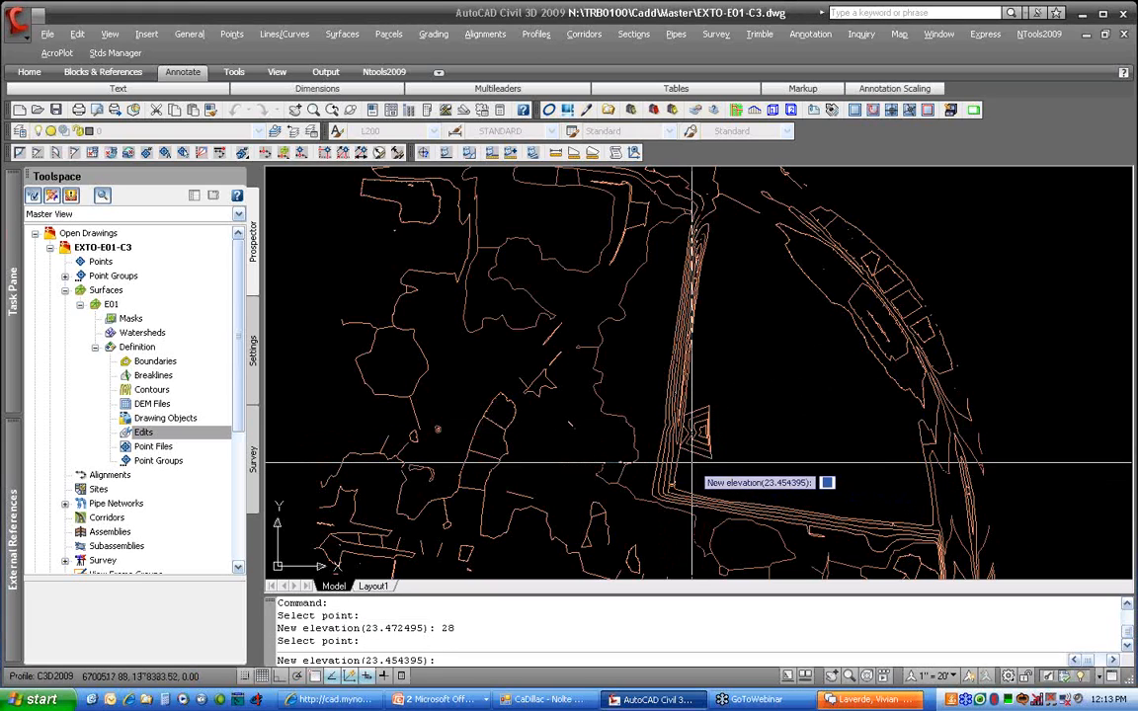
type("28")
key("Return")
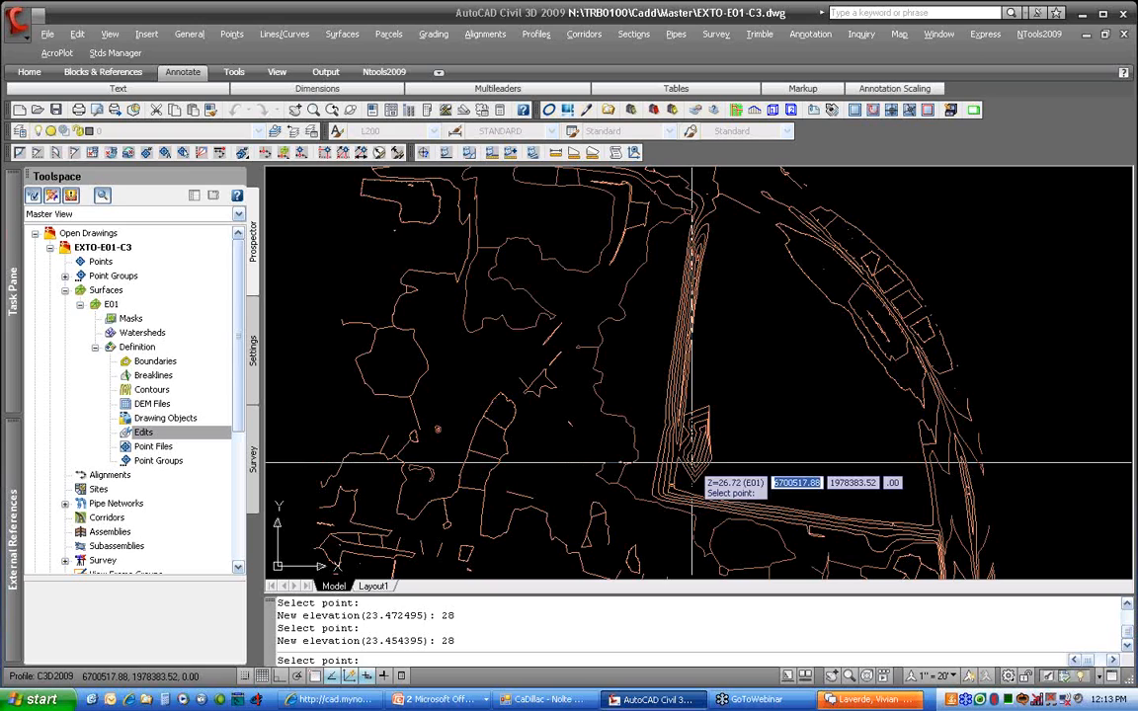
left_click(706, 406)
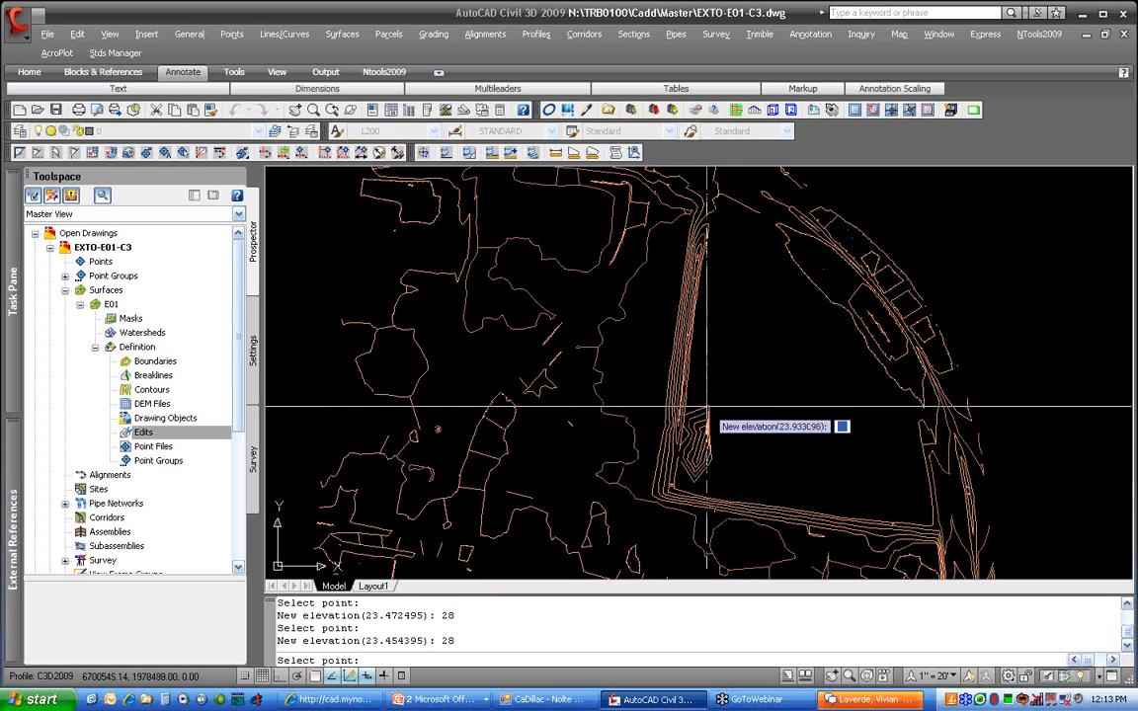
type("28")
key("Return")
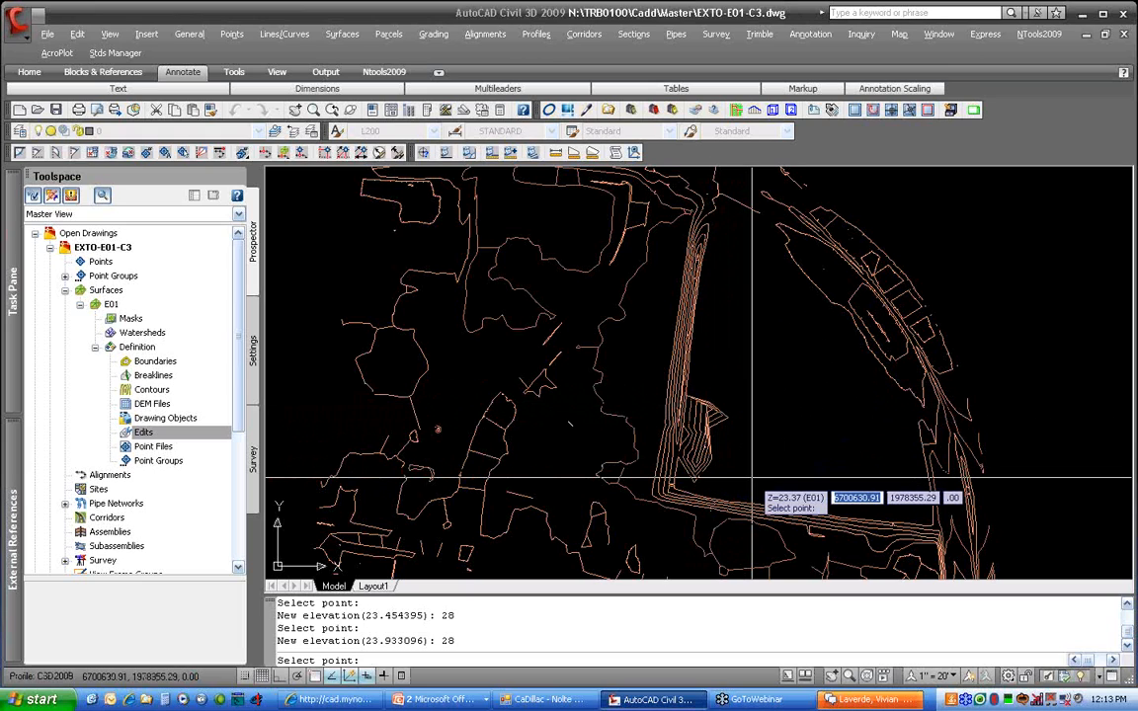
key("Return")
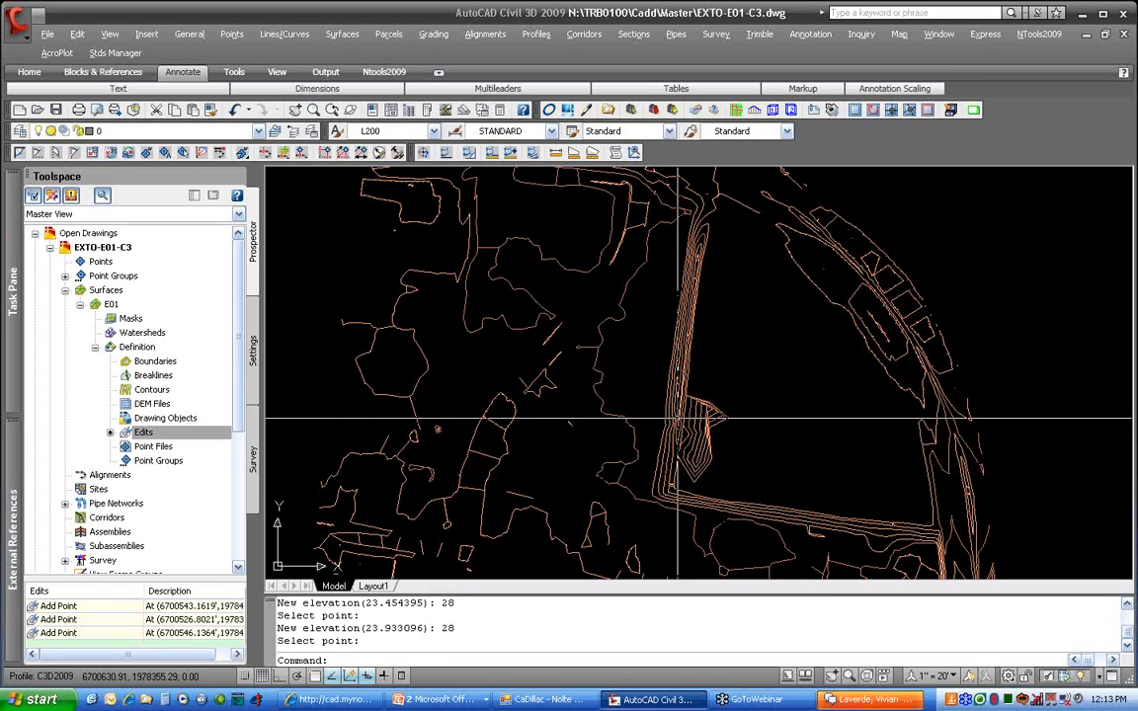
Save EXTO-E01-C3 and switch back to the RD01-C3 drawing
left_click(57, 109)
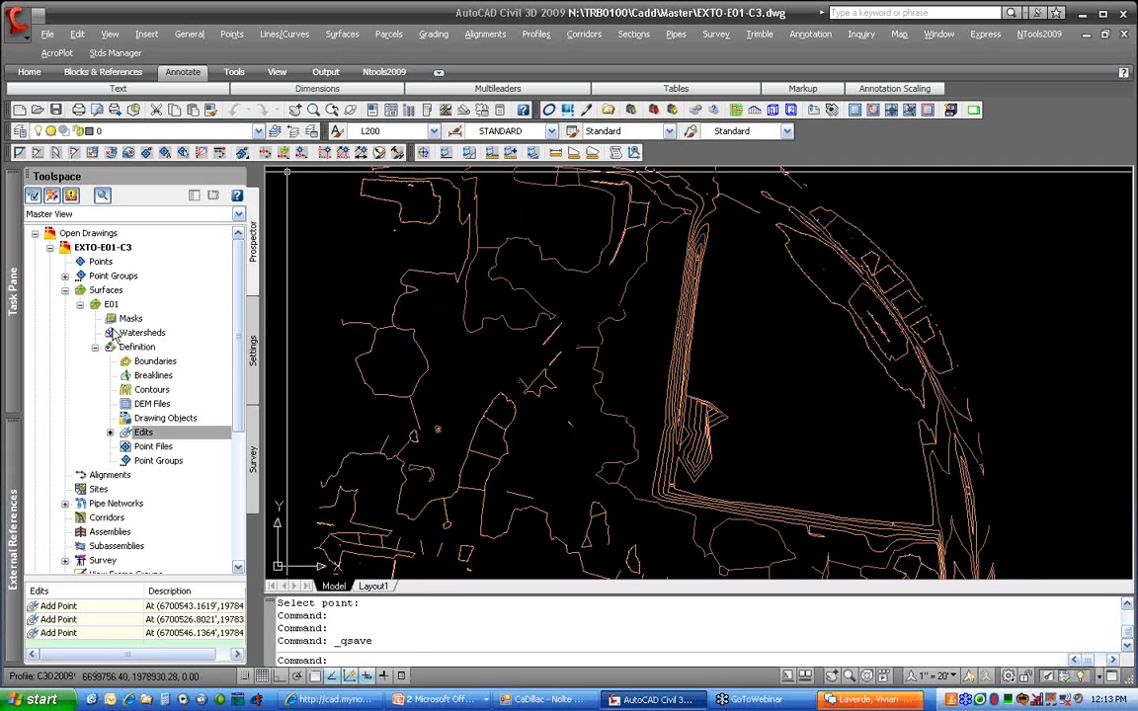
left_click(50, 248)
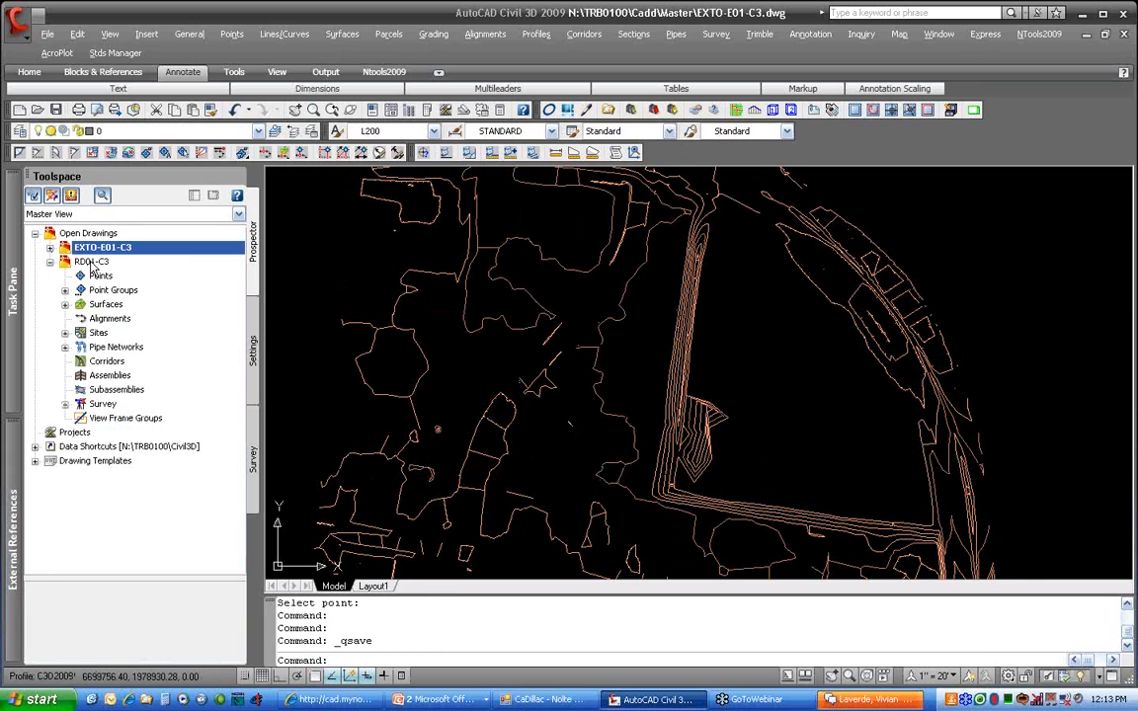
right_click(87, 261)
left_click(139, 272)
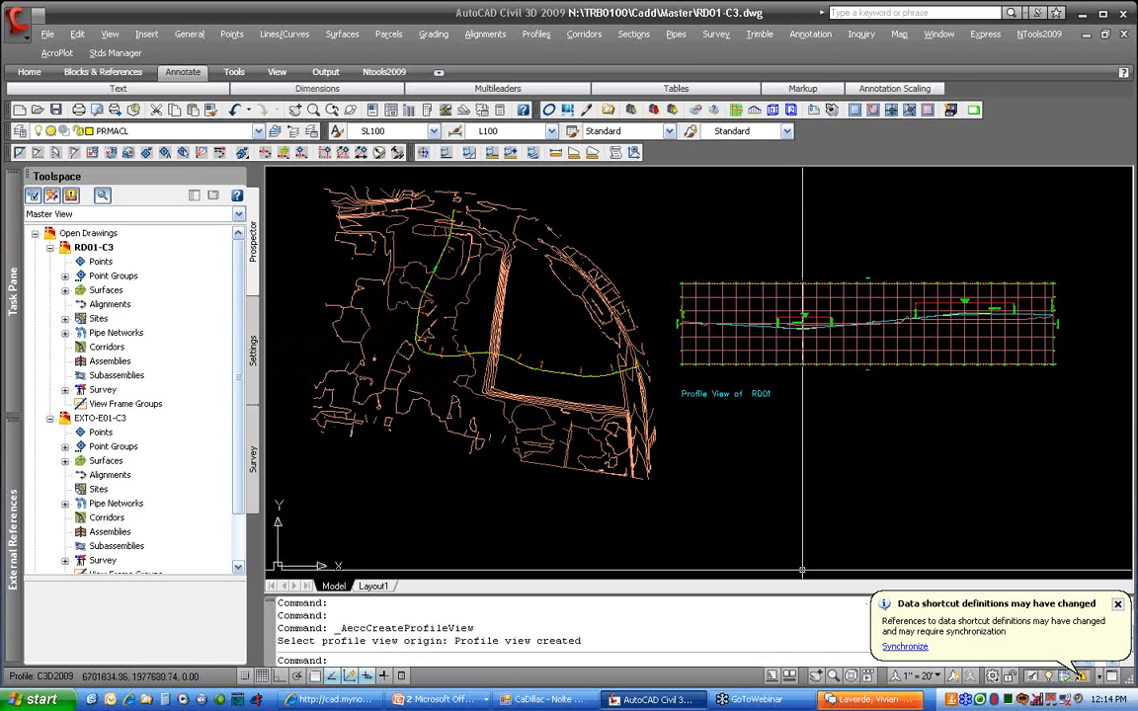
Update the E01 reference, inspect the RD01 profile view, and expand RD01-C3's Surfaces
left_click(905, 647)
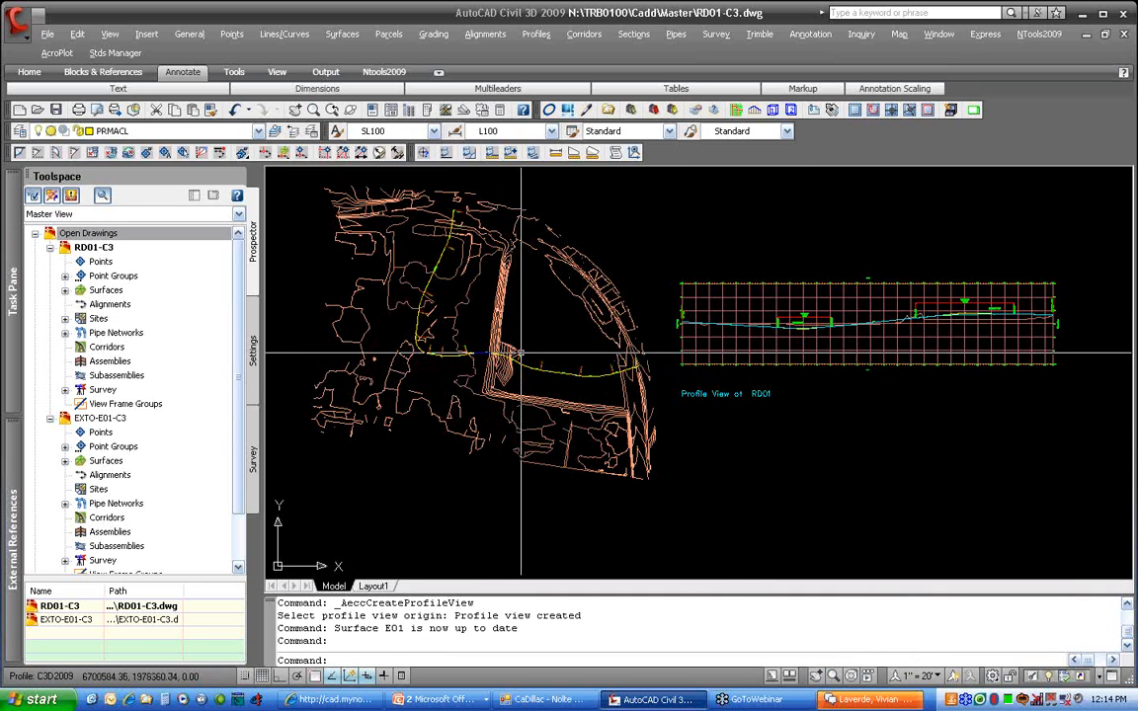
scroll(885, 311, "up", 5)
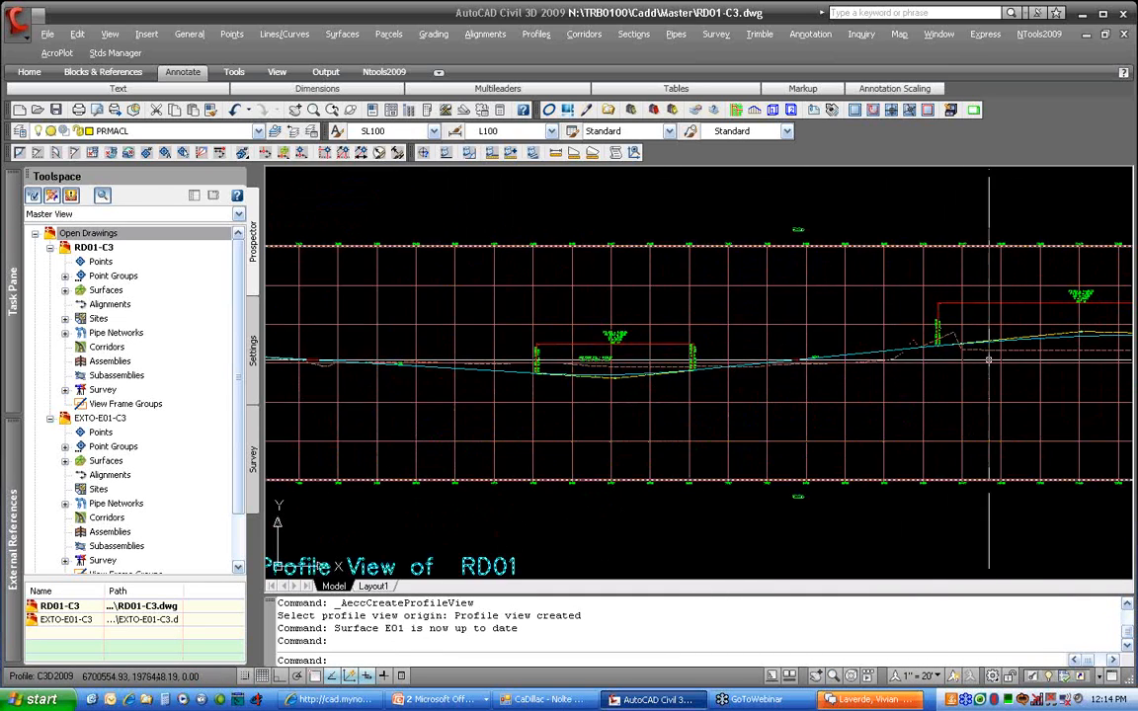
scroll(987, 361, "up", 5)
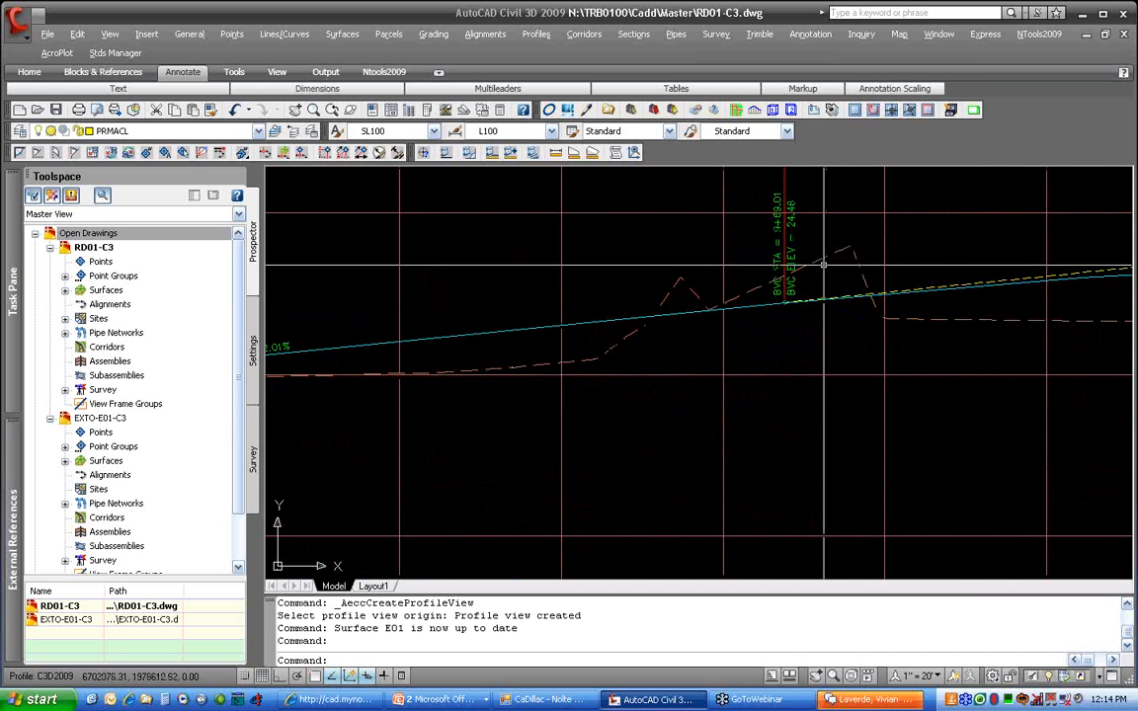
scroll(848, 379, "down", 4)
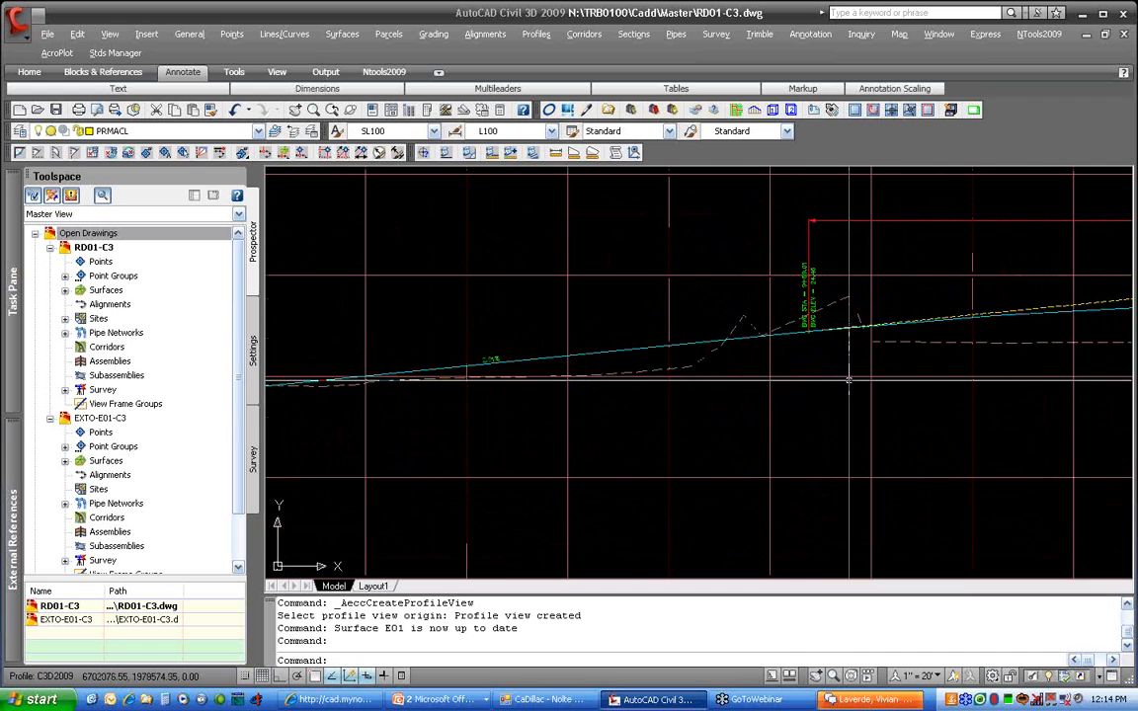
scroll(849, 379, "down", 6)
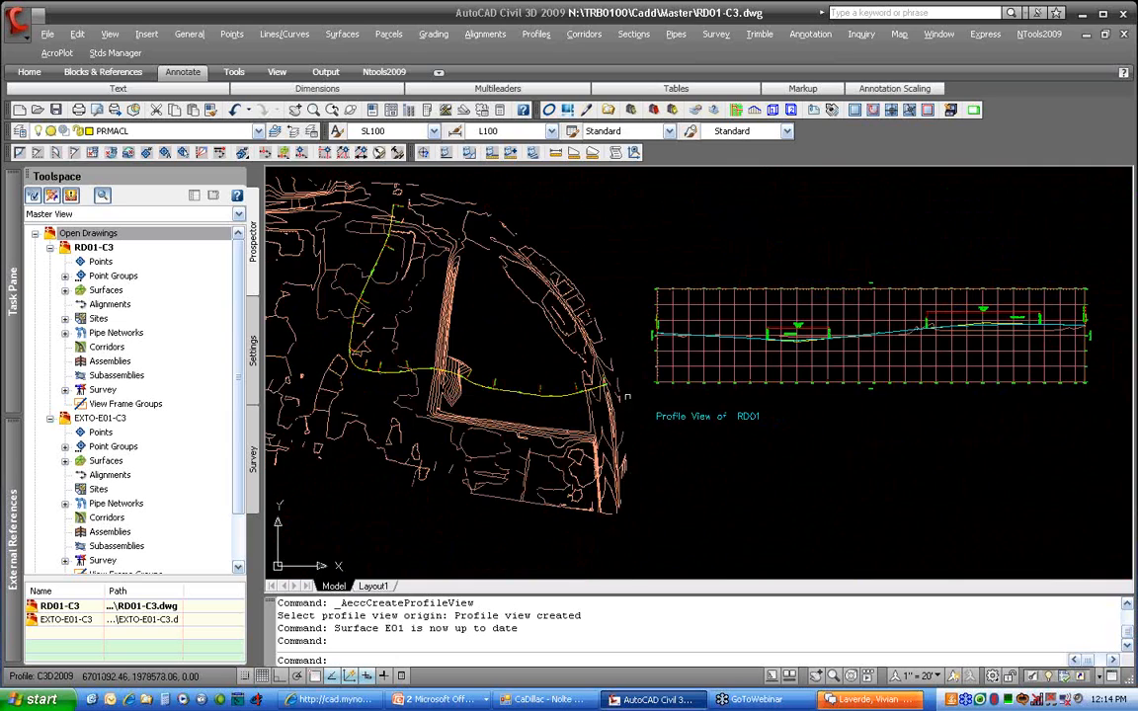
middle_click_drag(626, 396, 656, 363)
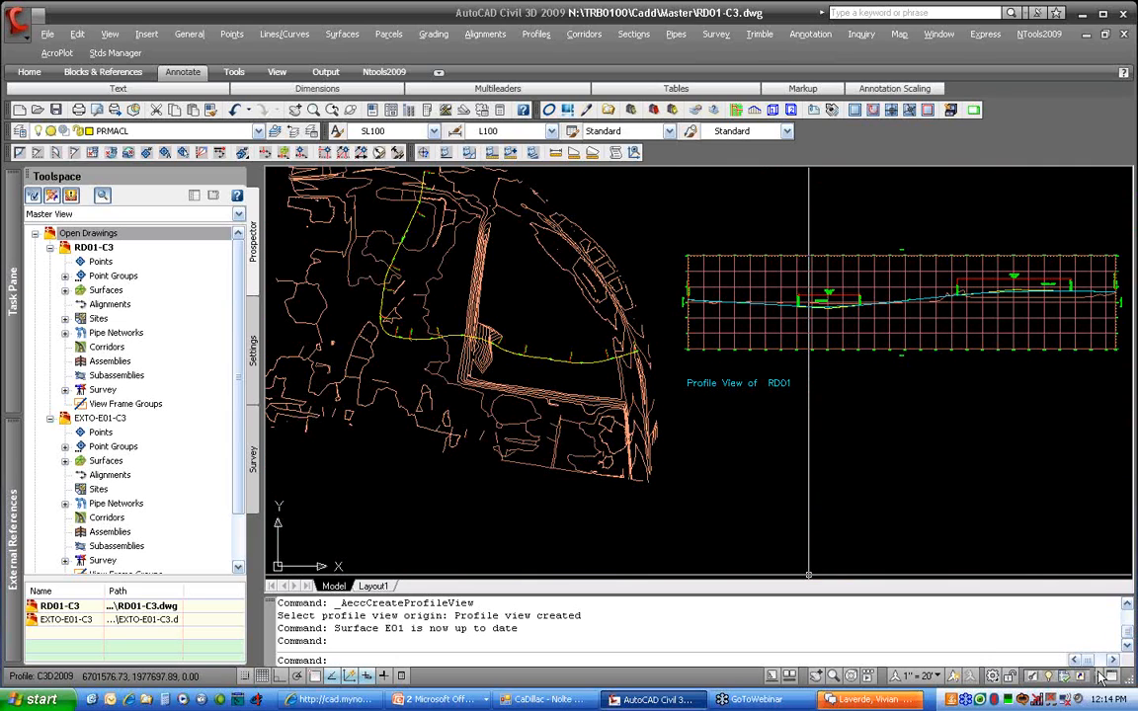
left_click(65, 290)
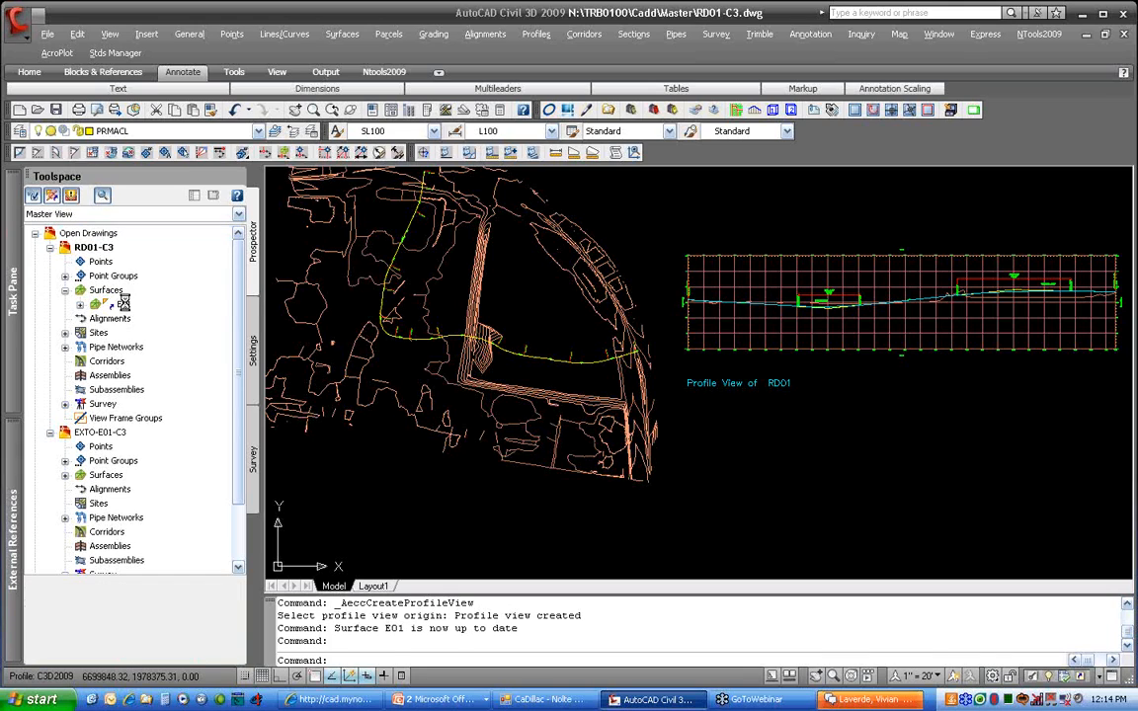
Synchronize the E01 surface reference, then switch to the EXTO-E01-C3 drawing
right_click(125, 308)
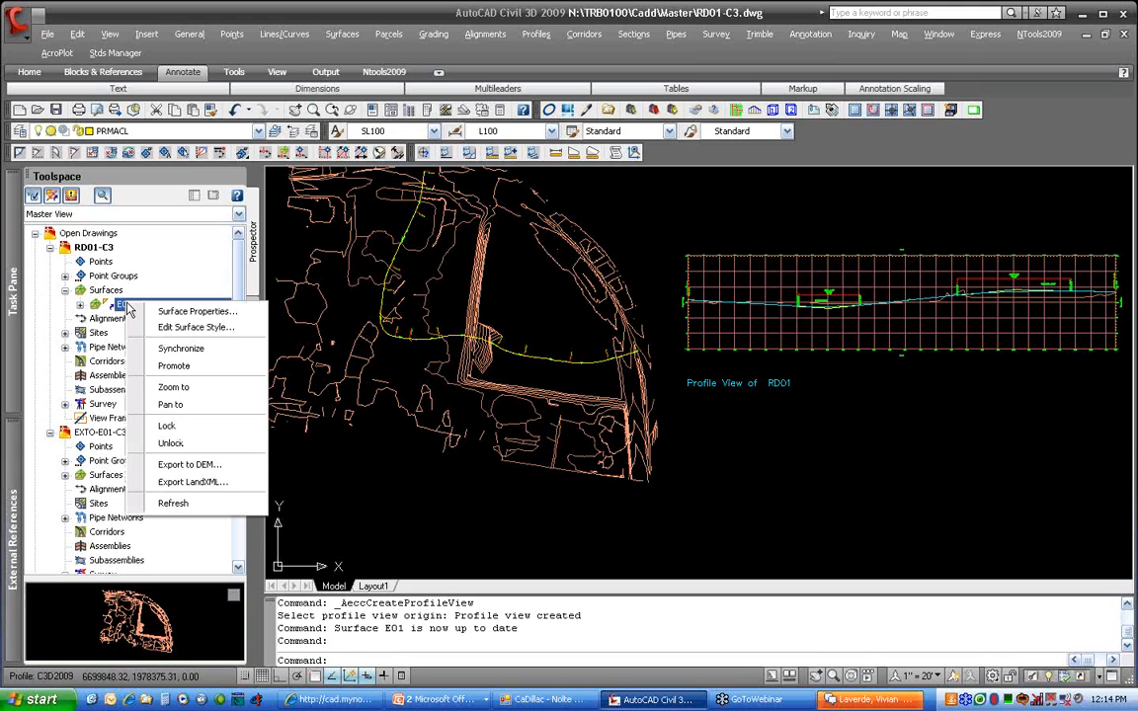
left_click(214, 354)
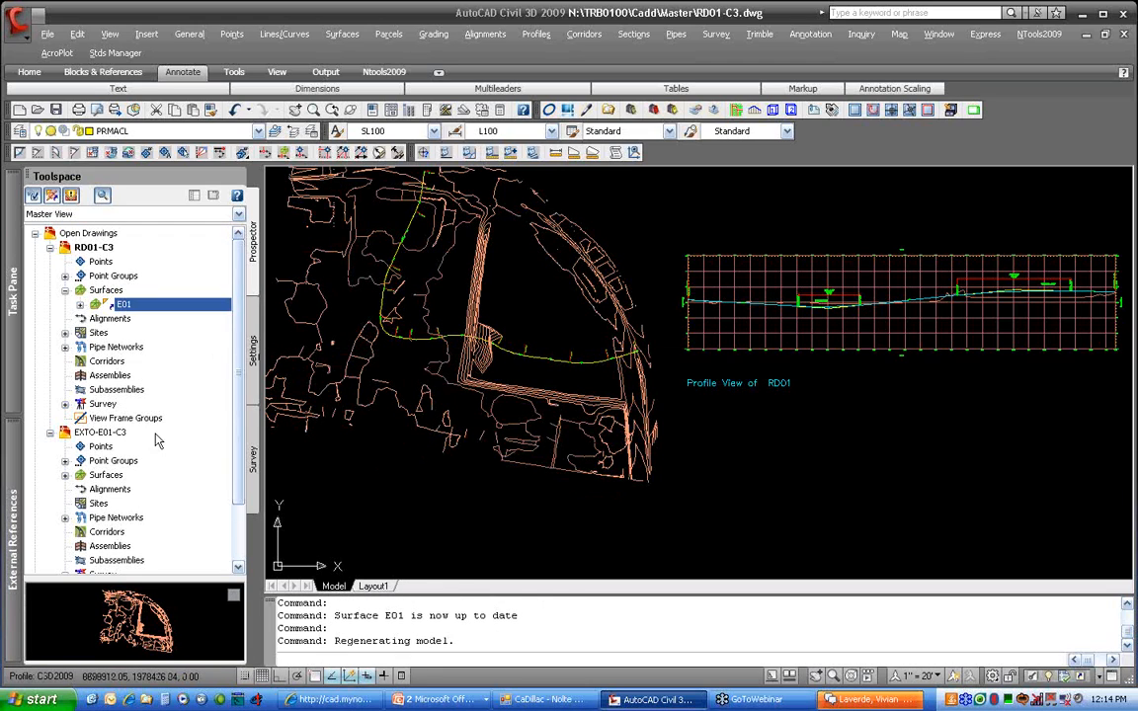
right_click(138, 432)
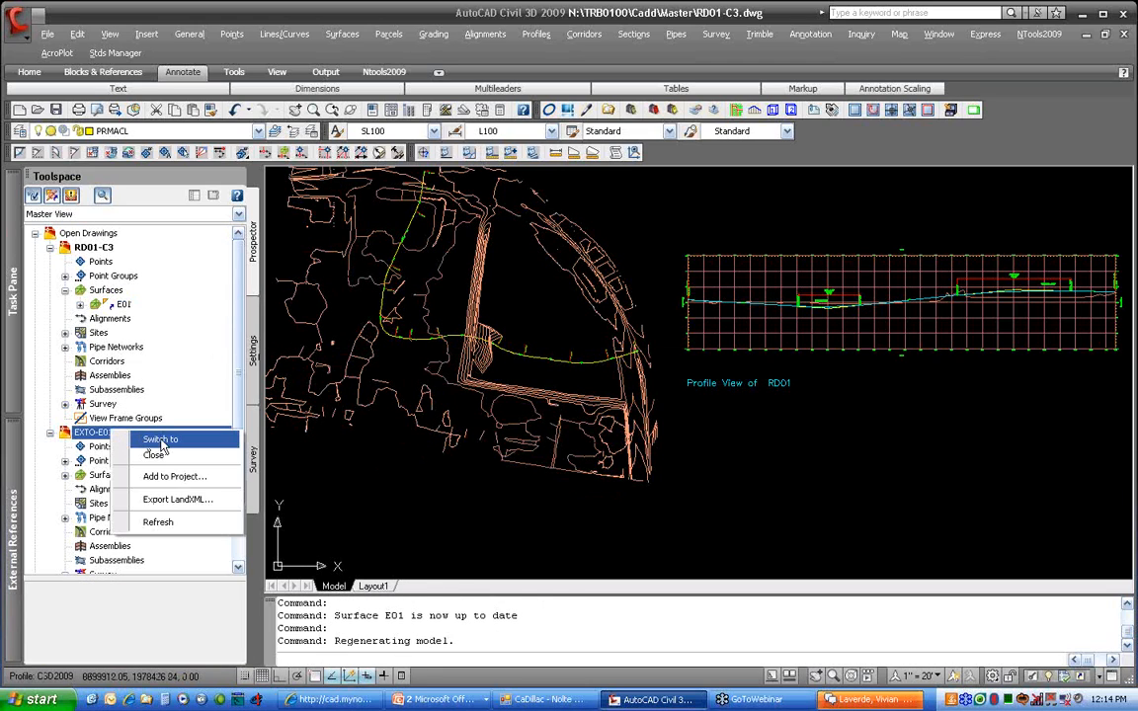
left_click(148, 441)
scroll(722, 432, "up", 3)
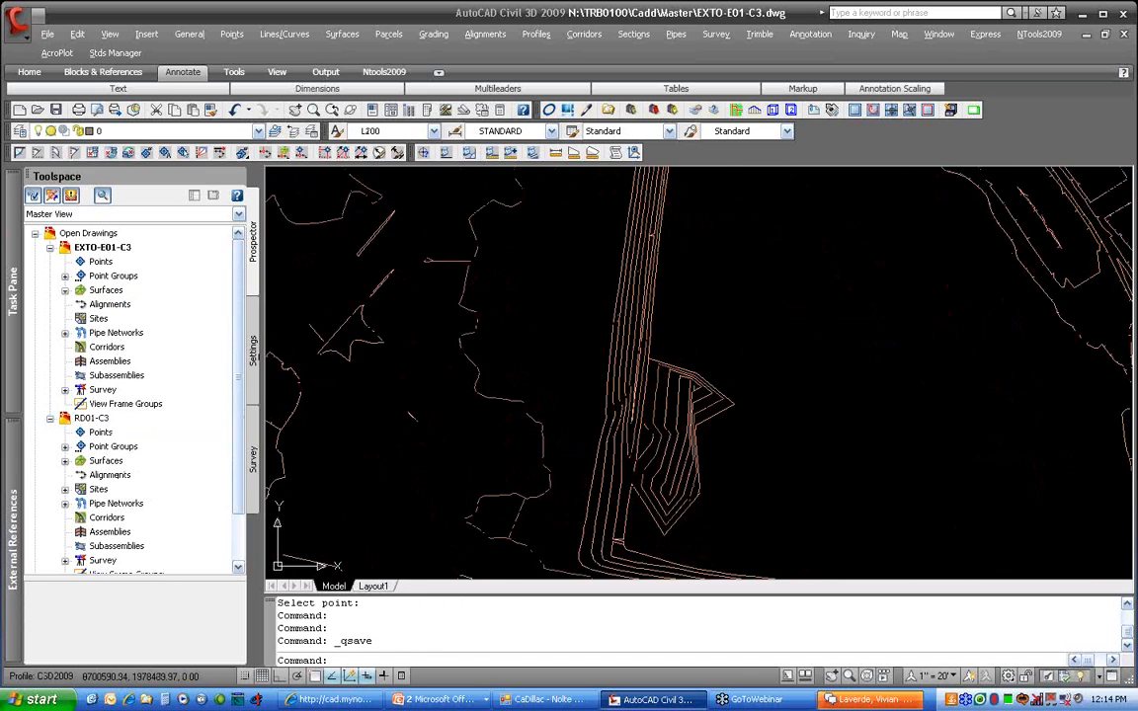
Delete the last Add Point edit from E01's Definition > Edits
left_click(65, 290)
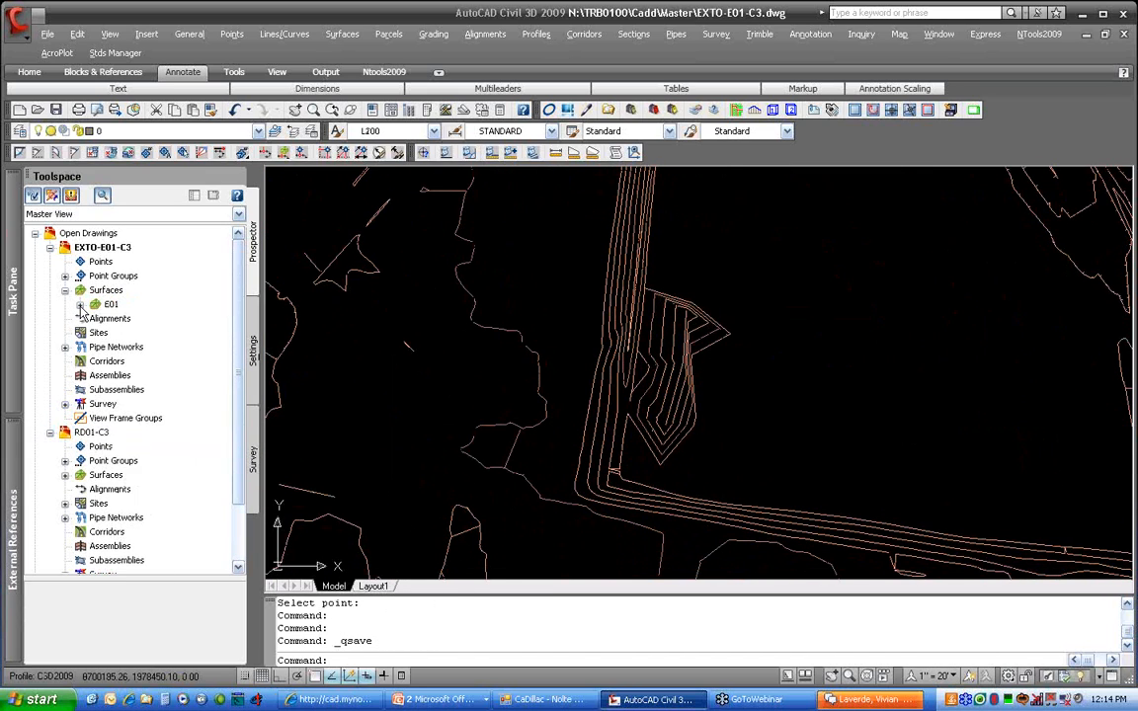
left_click(80, 304)
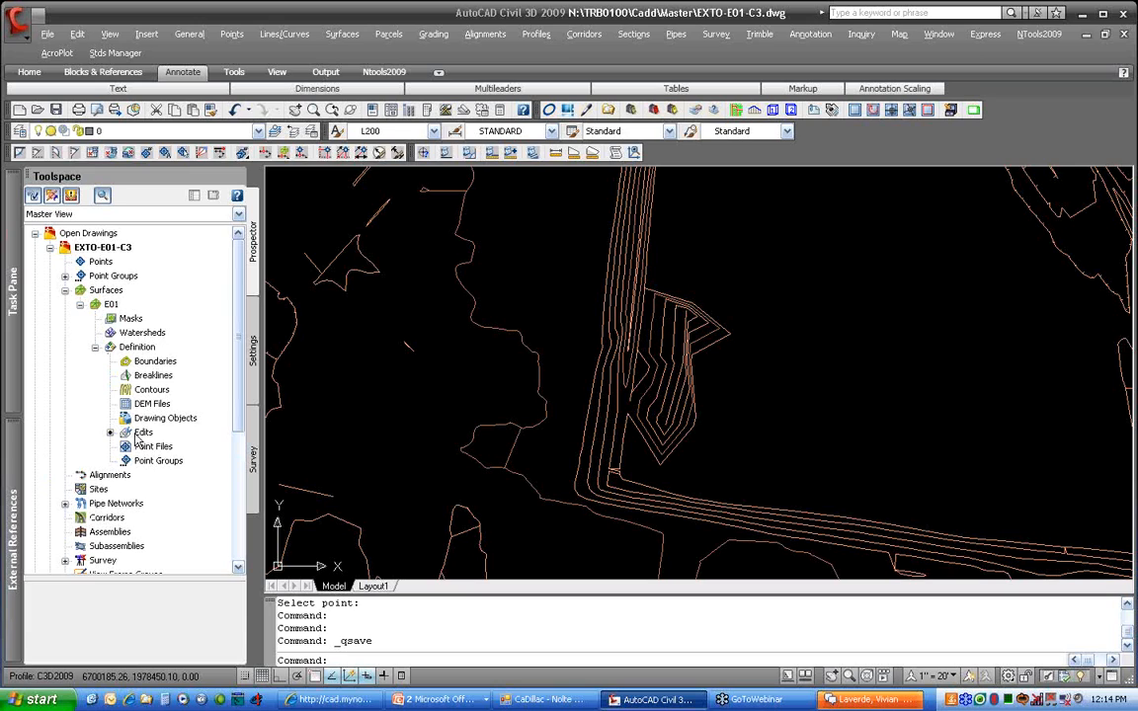
left_click(141, 433)
right_click(63, 635)
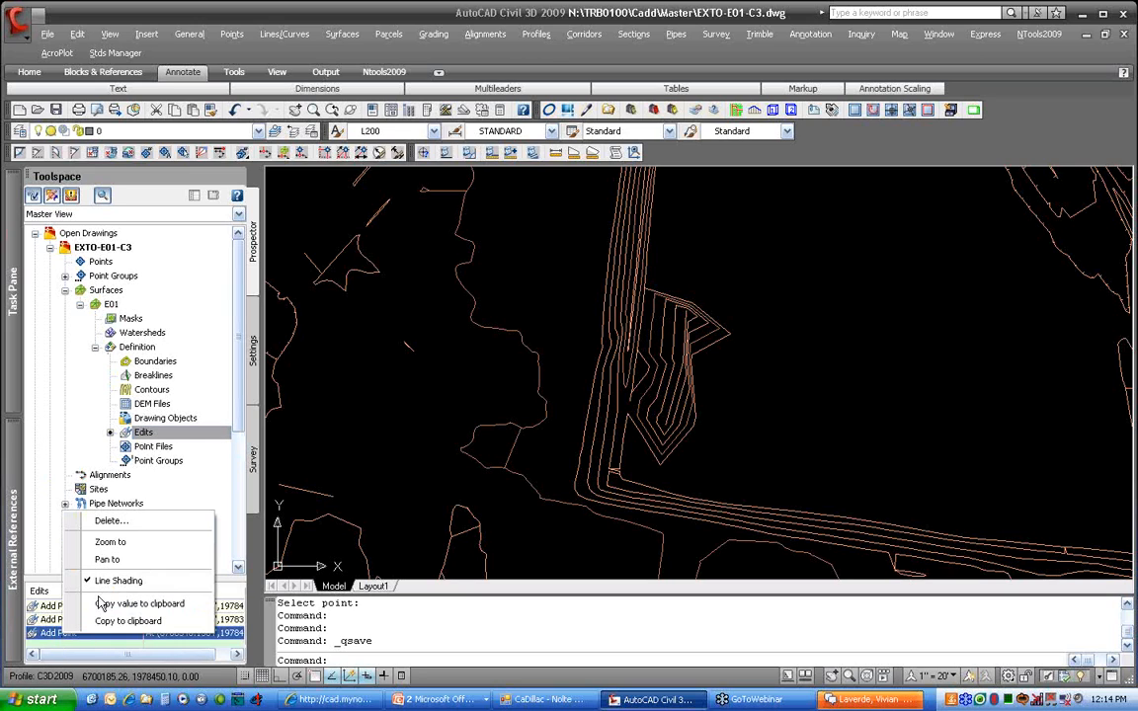
left_click(111, 521)
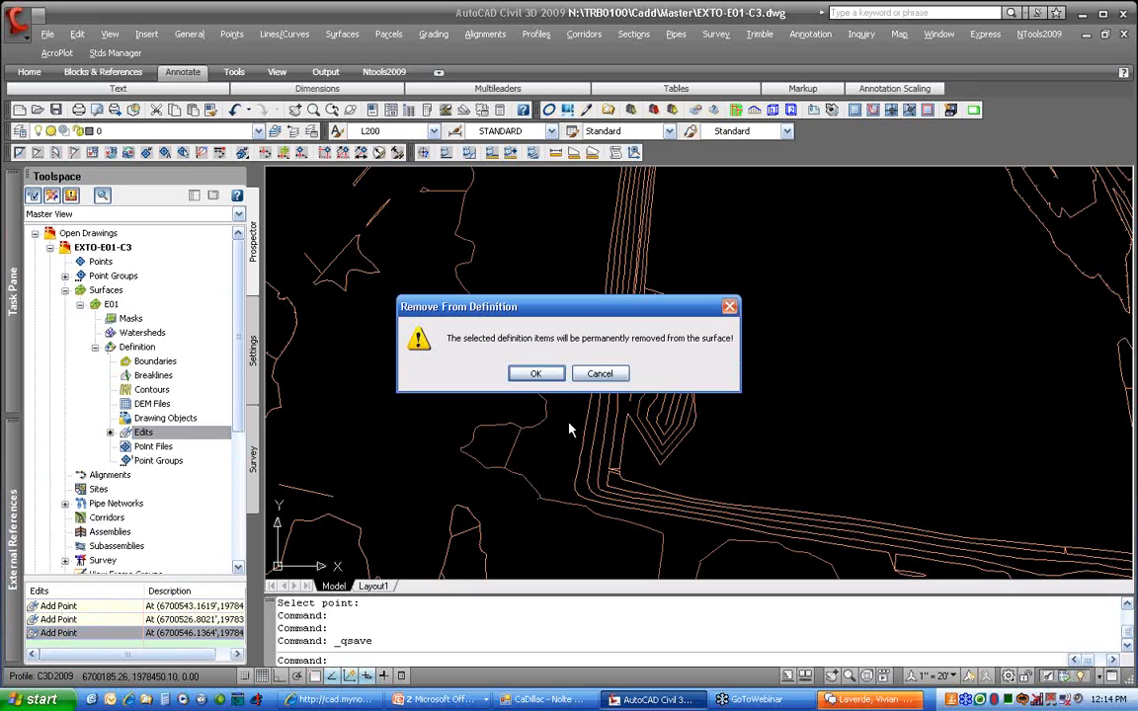
left_click(535, 373)
Delete the remaining two Add Point edits from surface E01
right_click(110, 619)
left_click(148, 508)
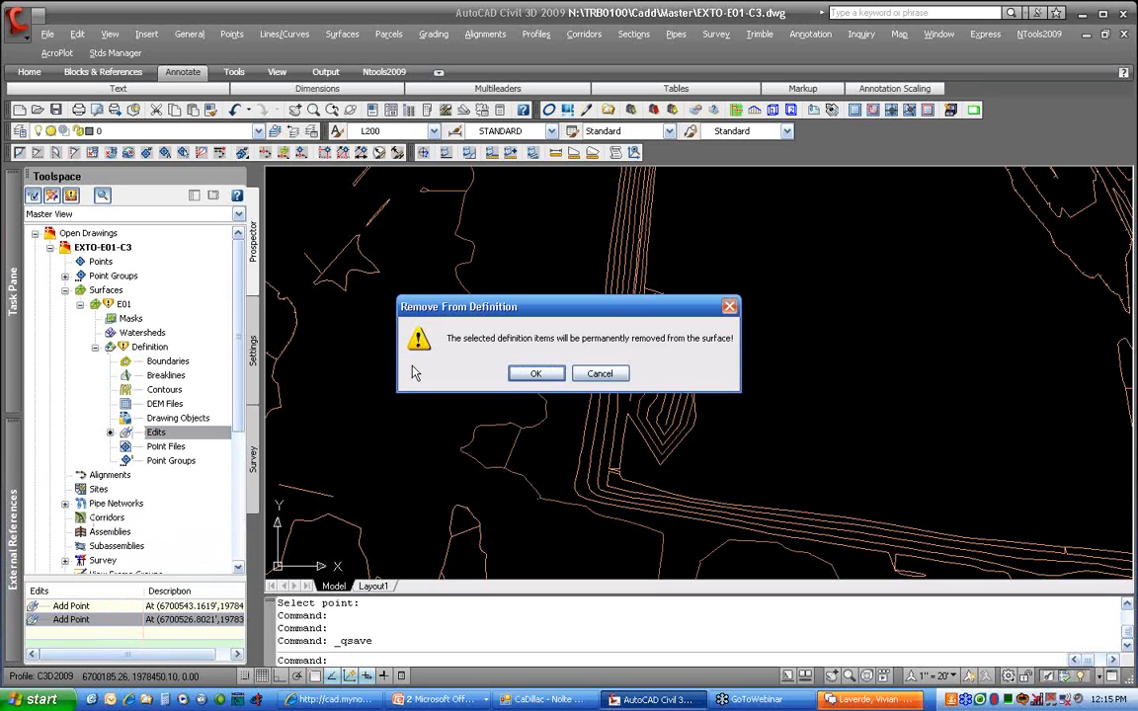
left_click(535, 373)
right_click(55, 610)
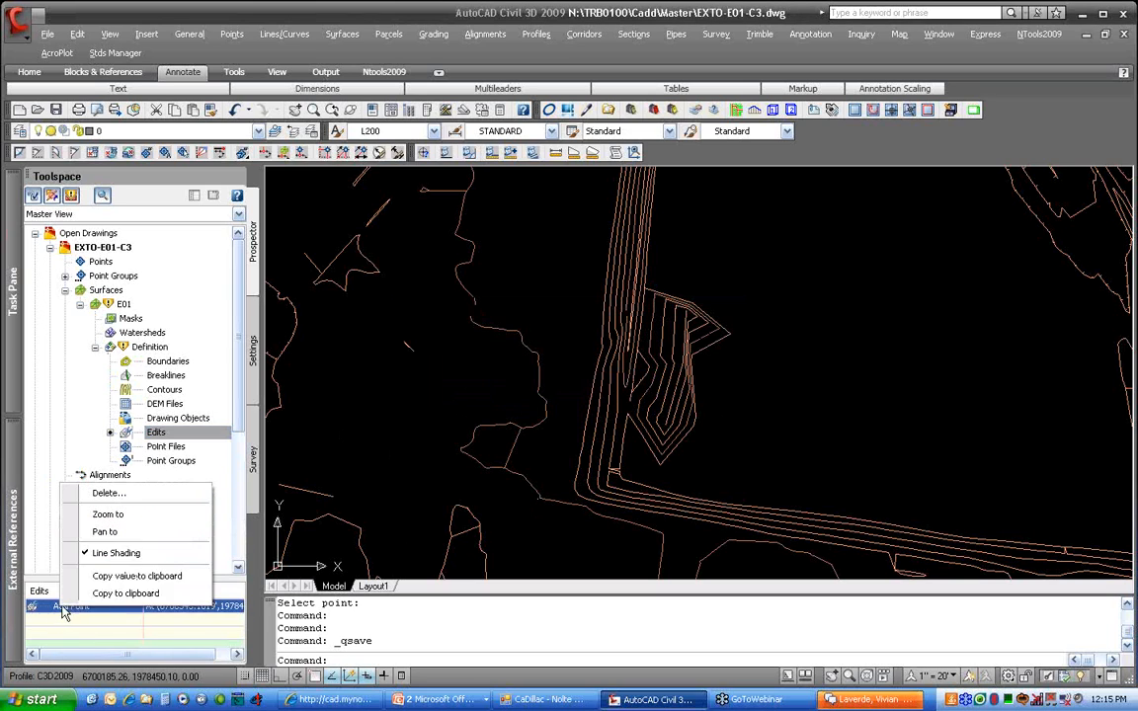
left_click(109, 451)
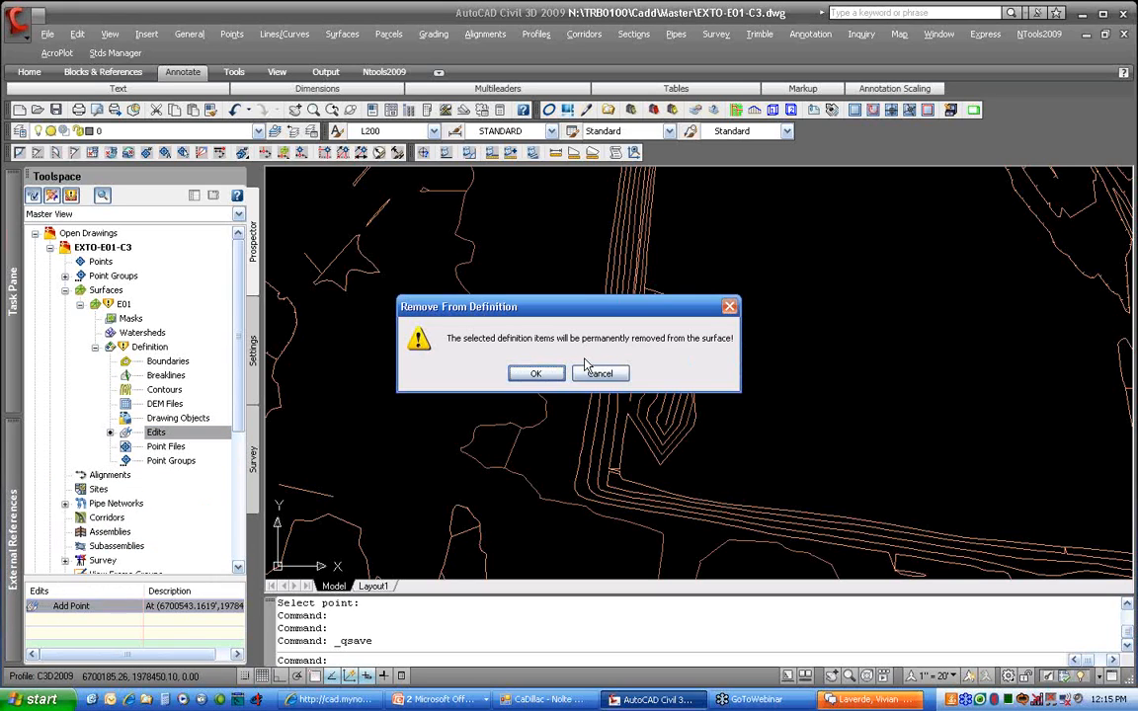
left_click(535, 373)
Rebuild surface E01 so it no longer includes the point edits
right_click(123, 304)
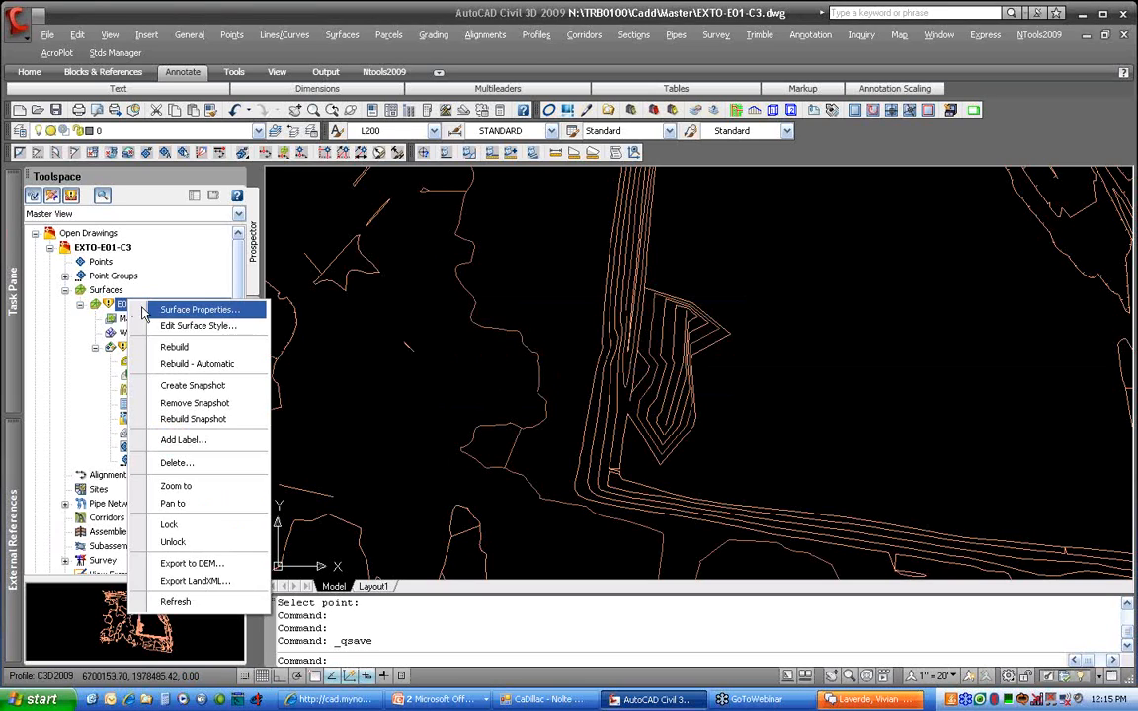
left_click(247, 346)
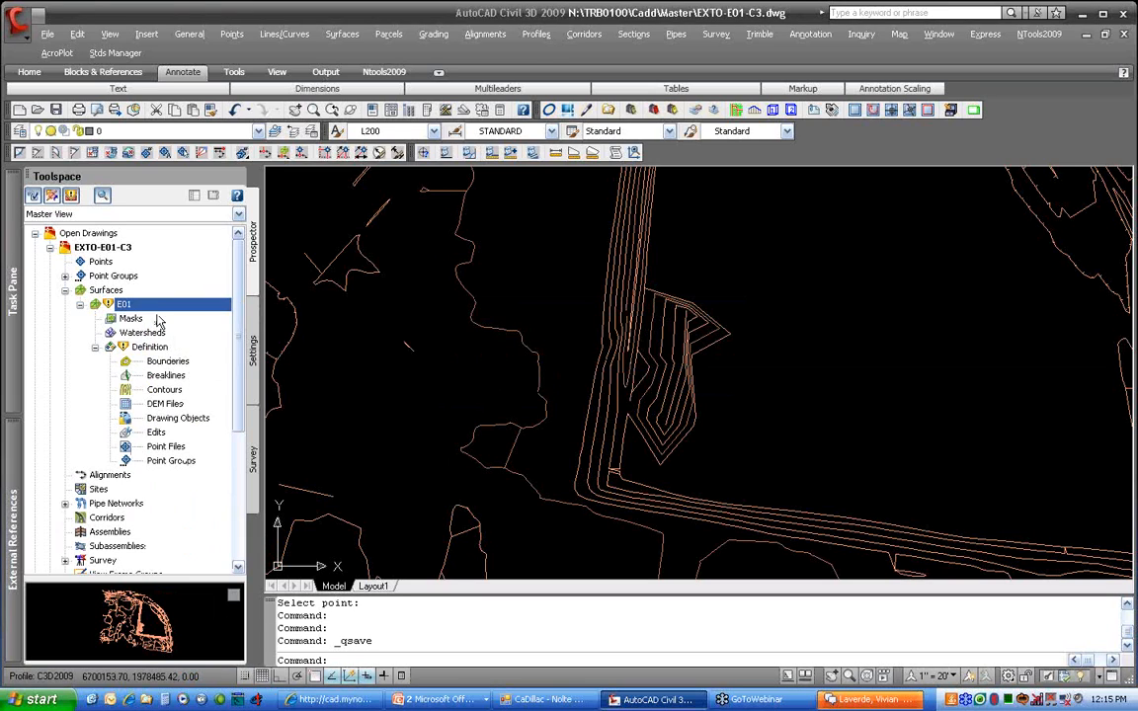
right_click(114, 247)
Close EXTO-E01-C3 saving changes, then synchronize RD01-C3's E01 surface reference
left_click(168, 254)
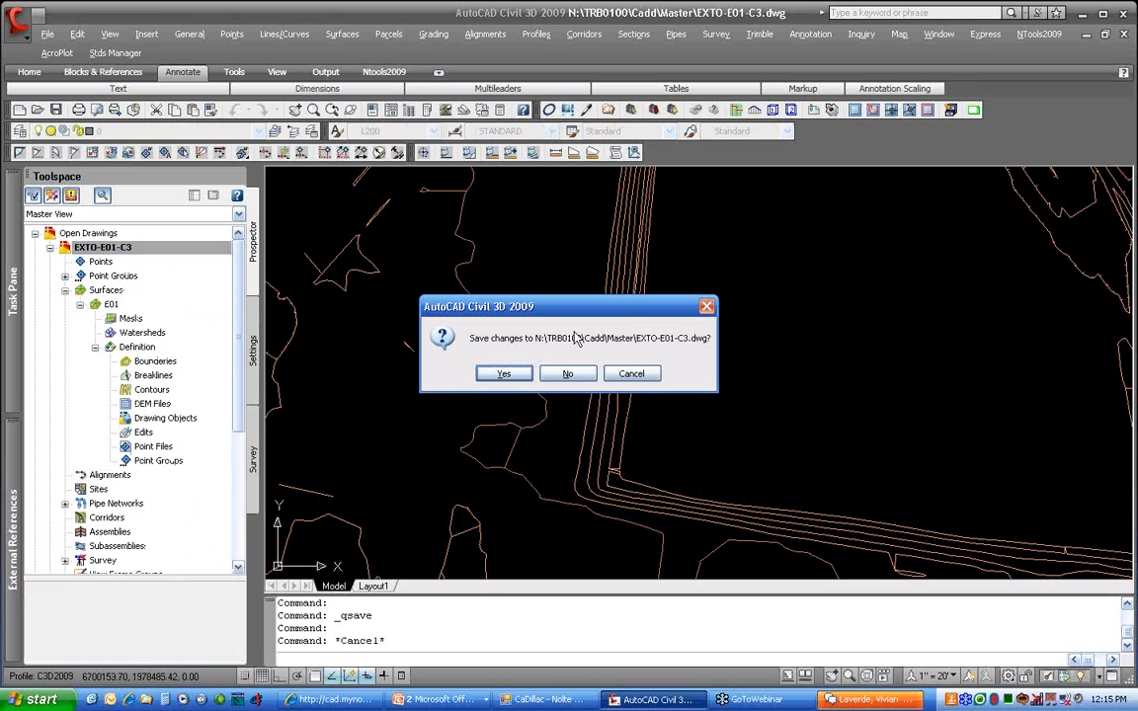
left_click(503, 374)
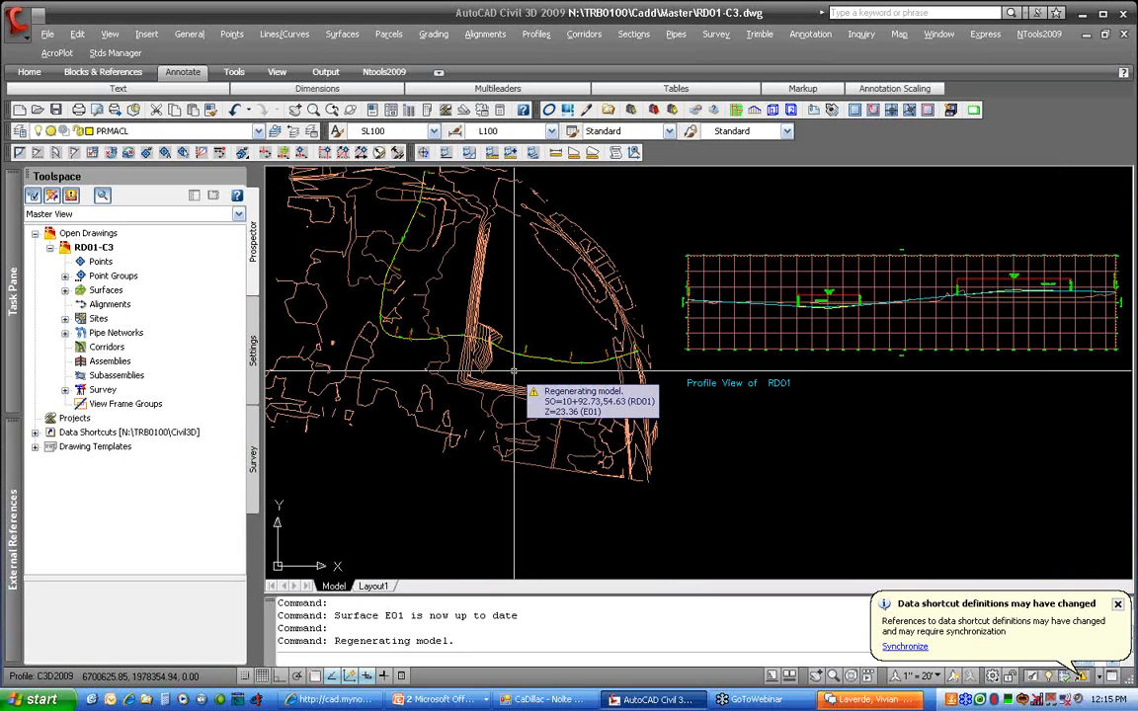
scroll(582, 375, "up", 6)
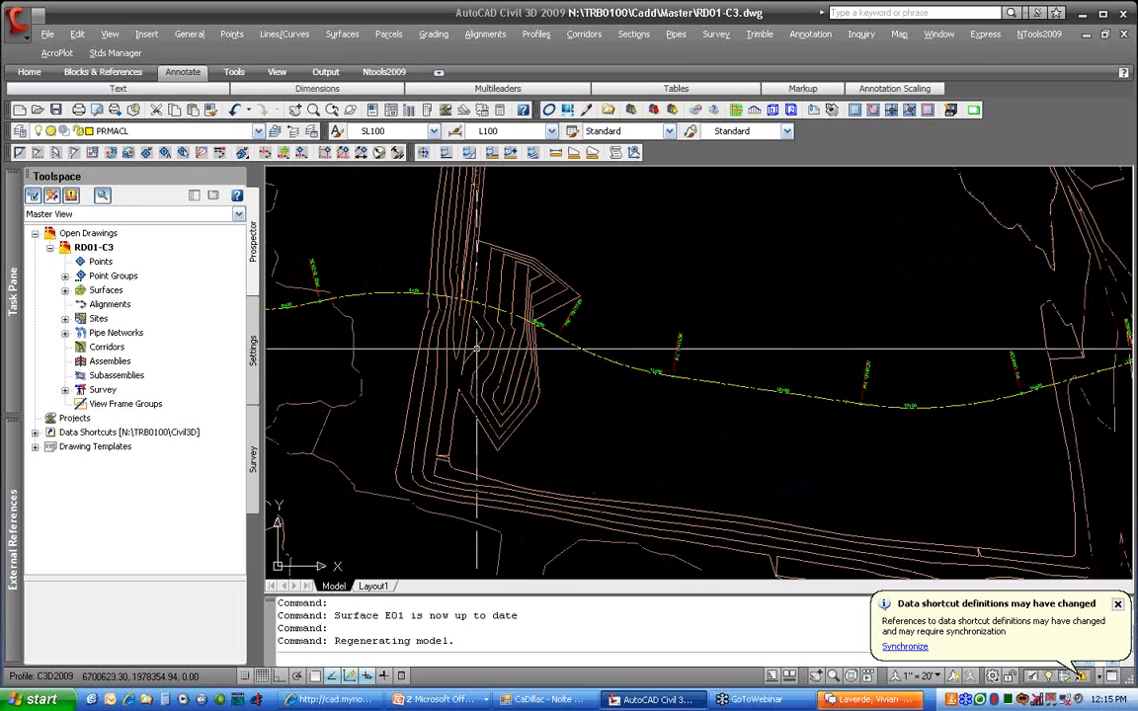
left_click(66, 290)
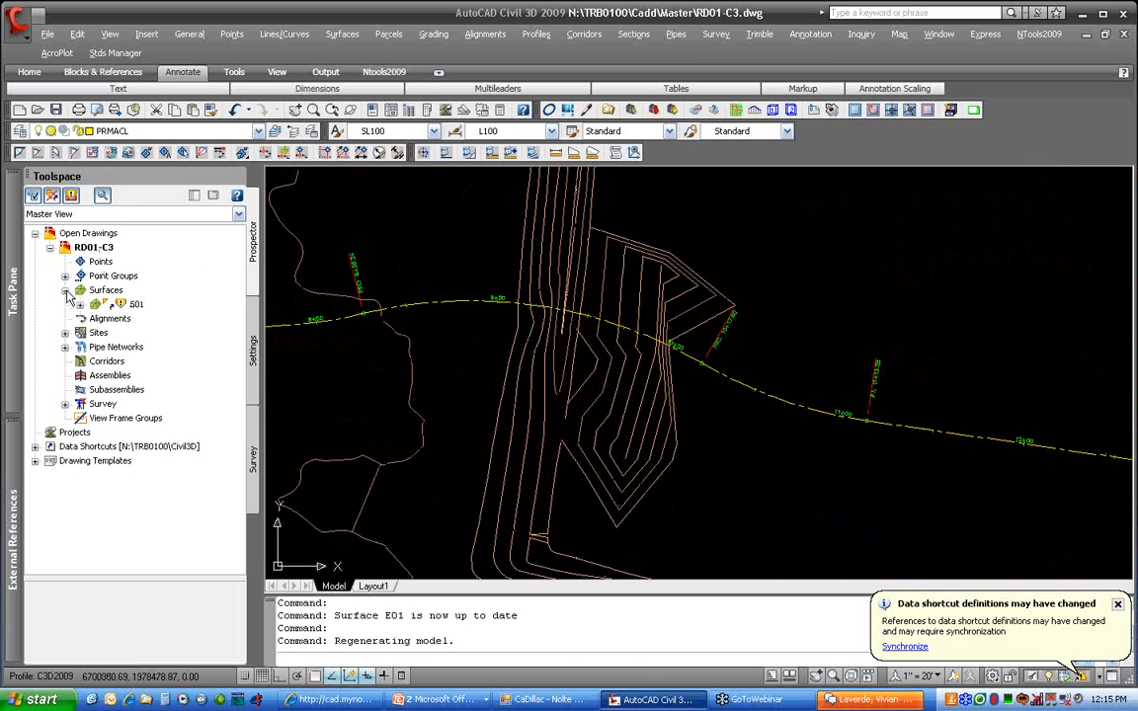
right_click(144, 304)
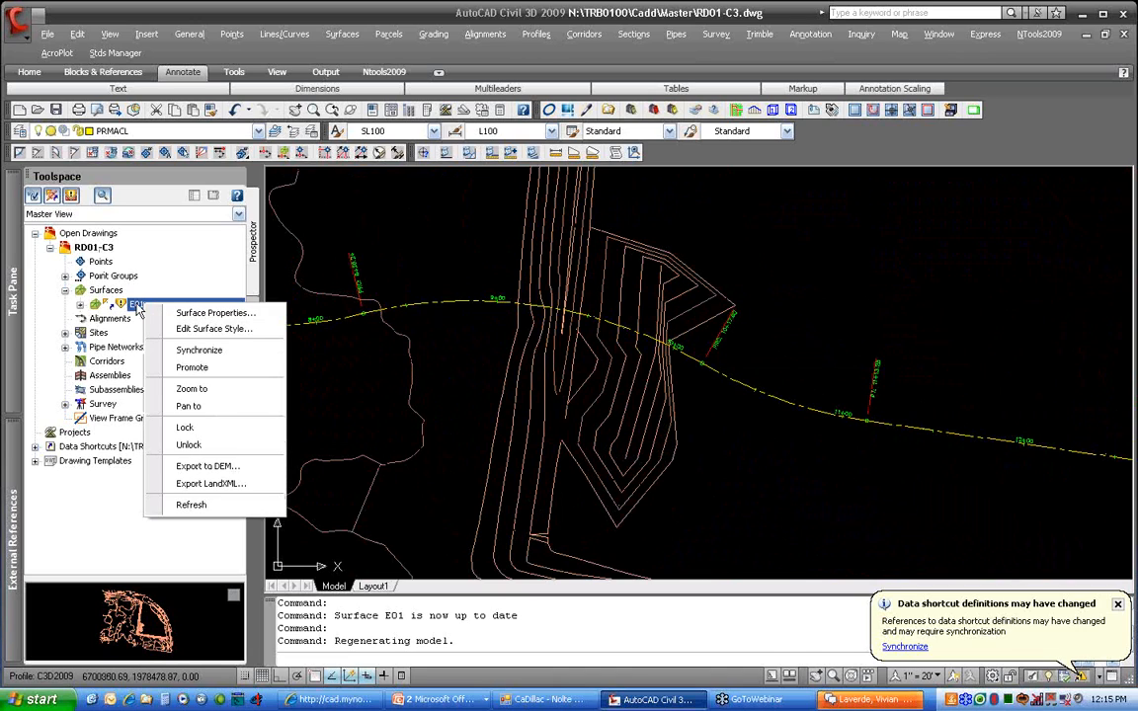
left_click(234, 351)
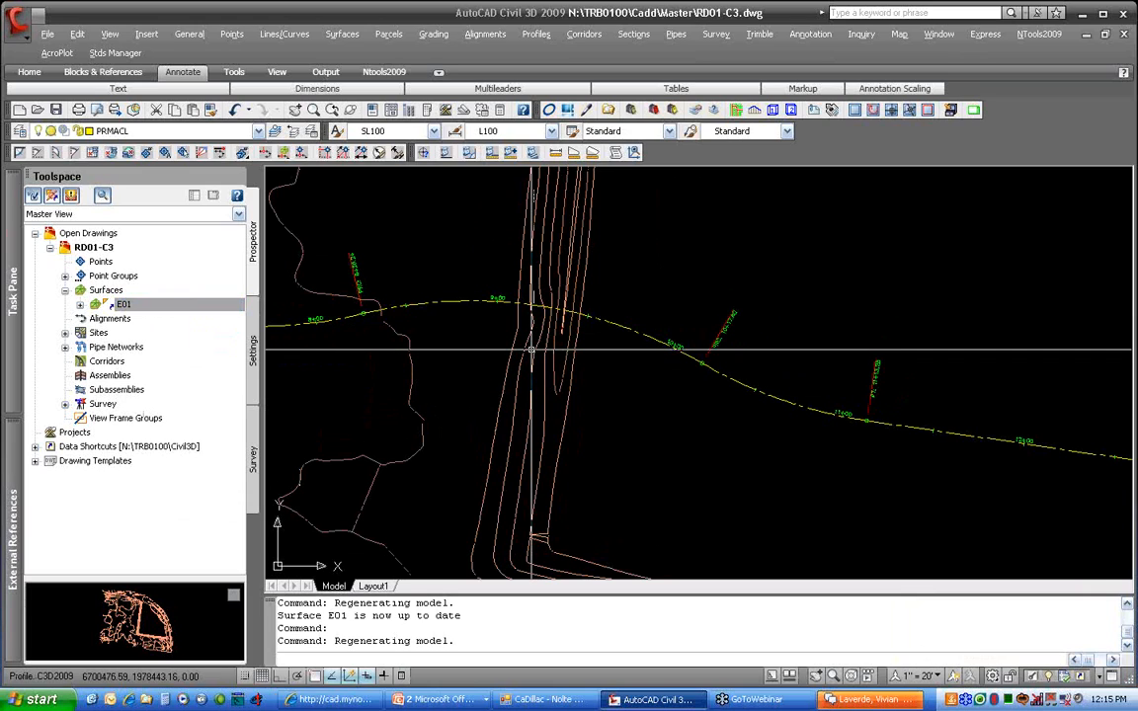
Browse Data Shortcuts > Surfaces to view the E01 shortcut and its source drawing
mouse_move(523, 350)
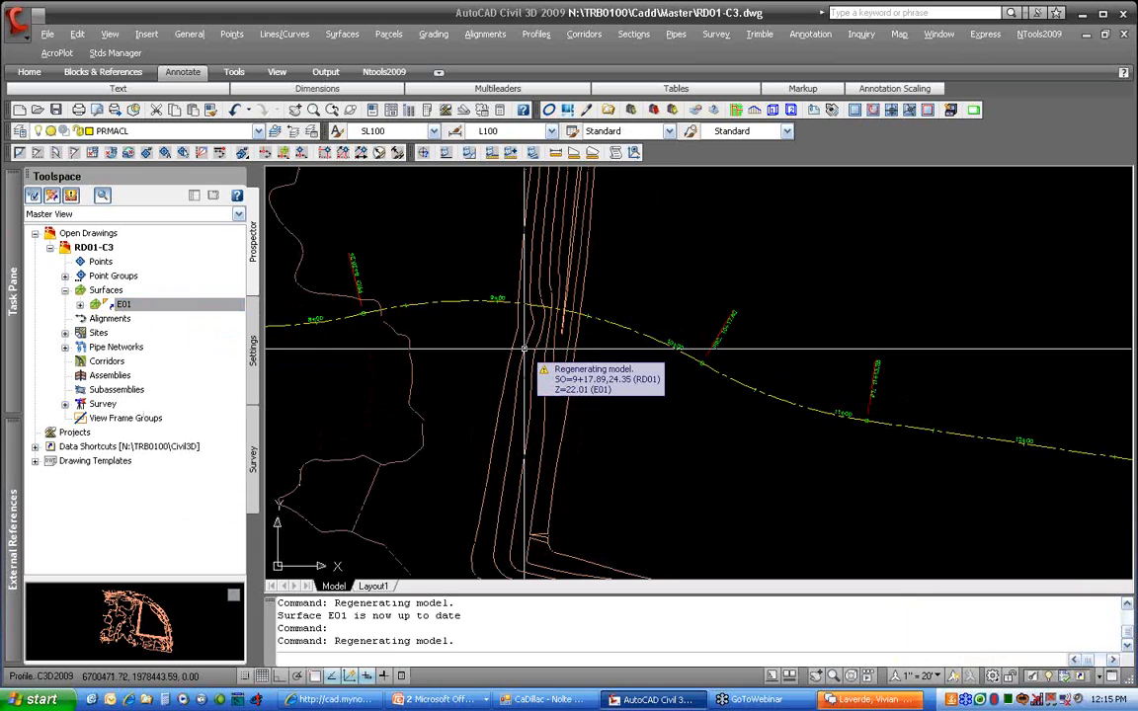
left_click(35, 447)
left_click(49, 460)
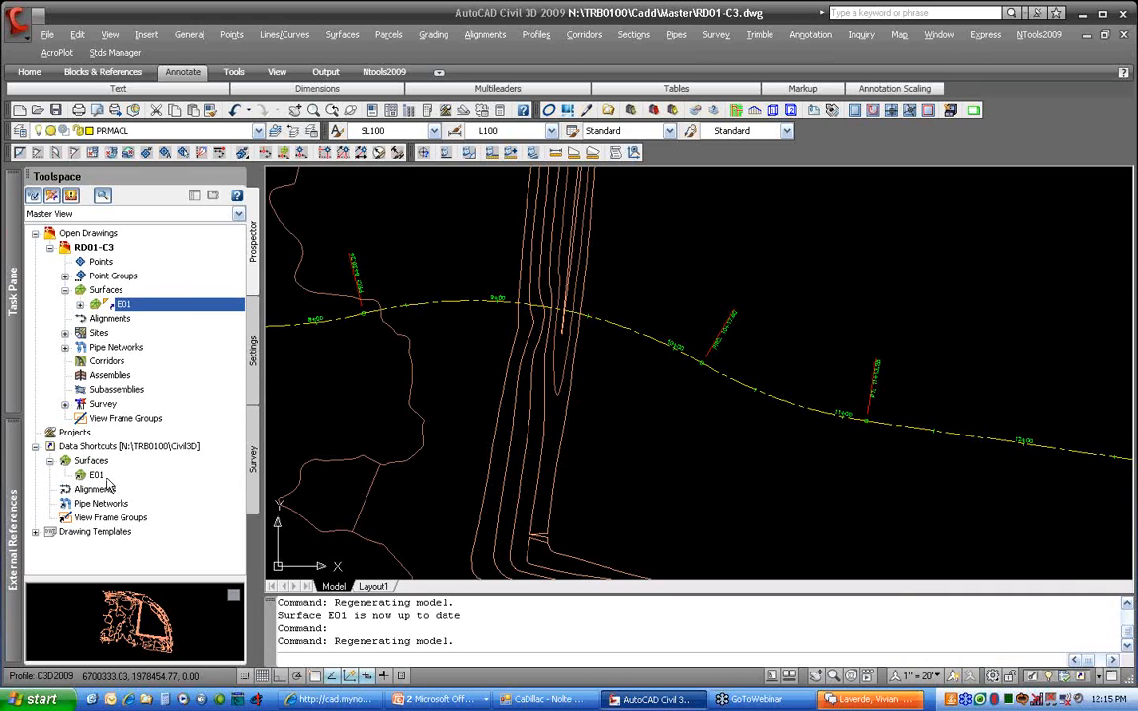
left_click(113, 476)
right_click(118, 475)
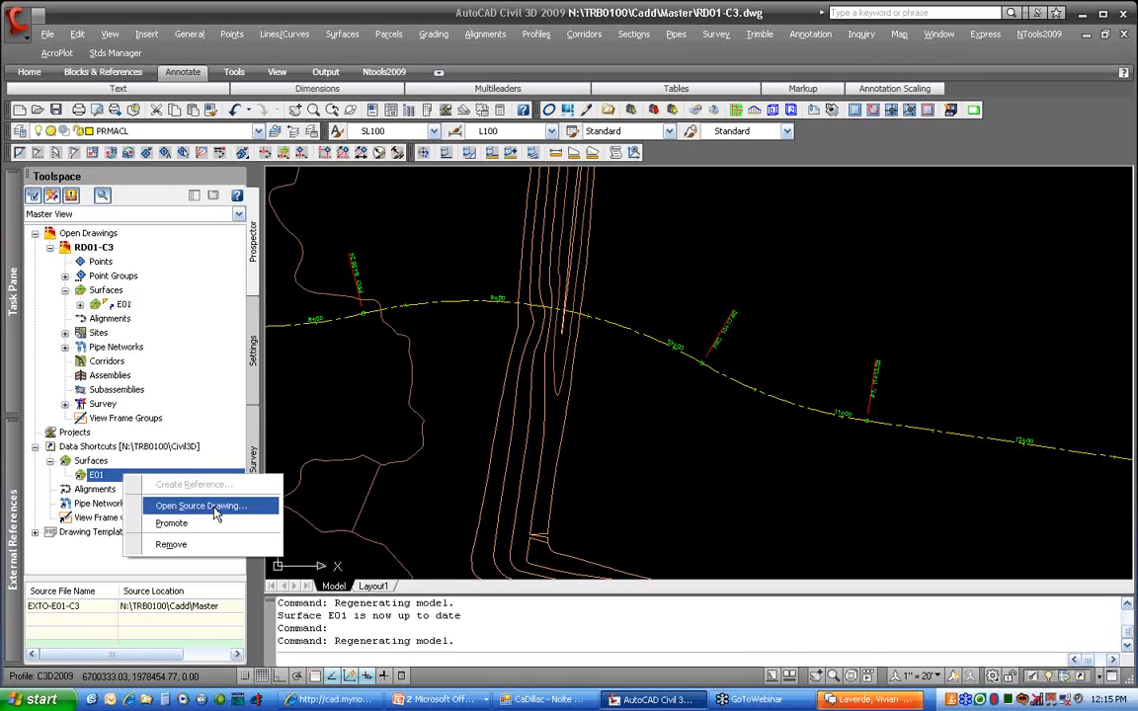
left_click(80, 305)
Review E01's surface menu without choosing anything, and zoom out to show surface and profile
right_click(138, 306)
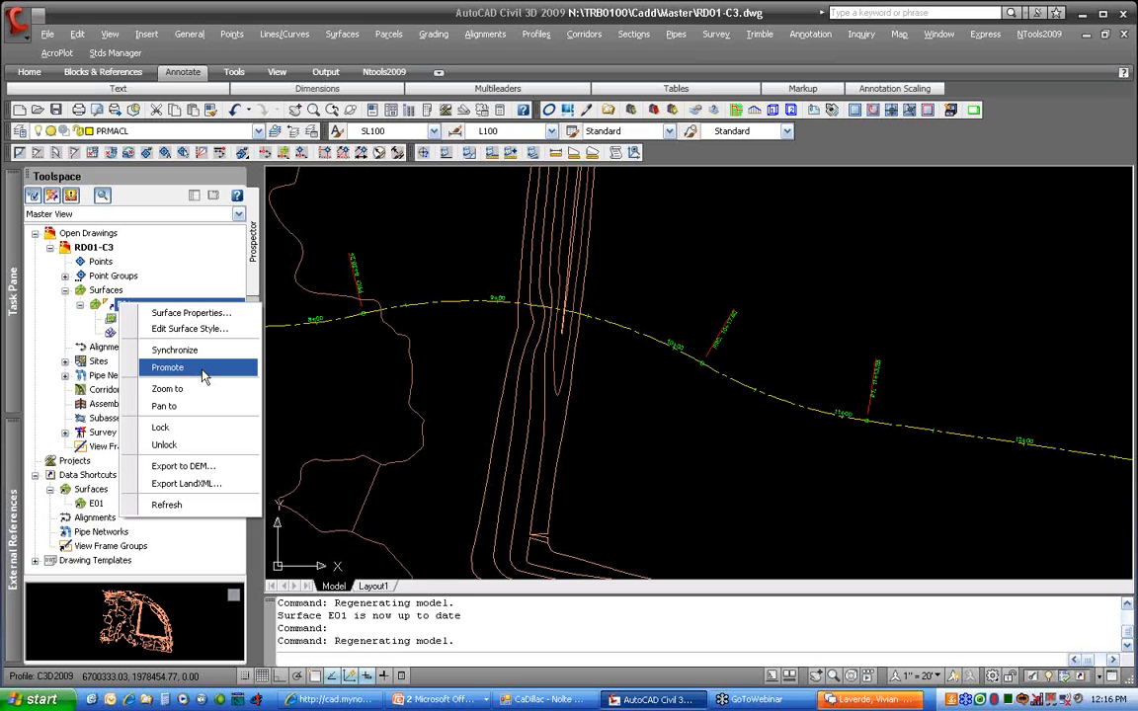
left_click(393, 405)
left_click(368, 386)
scroll(448, 353, "down", 9)
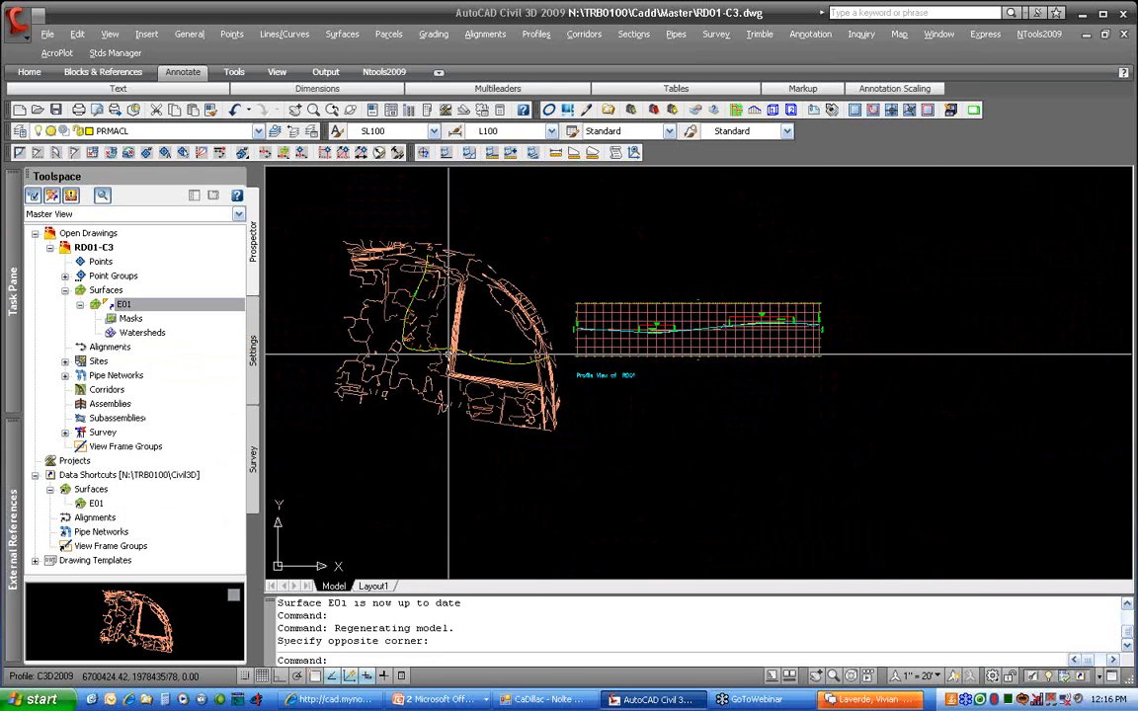
right_click(134, 476)
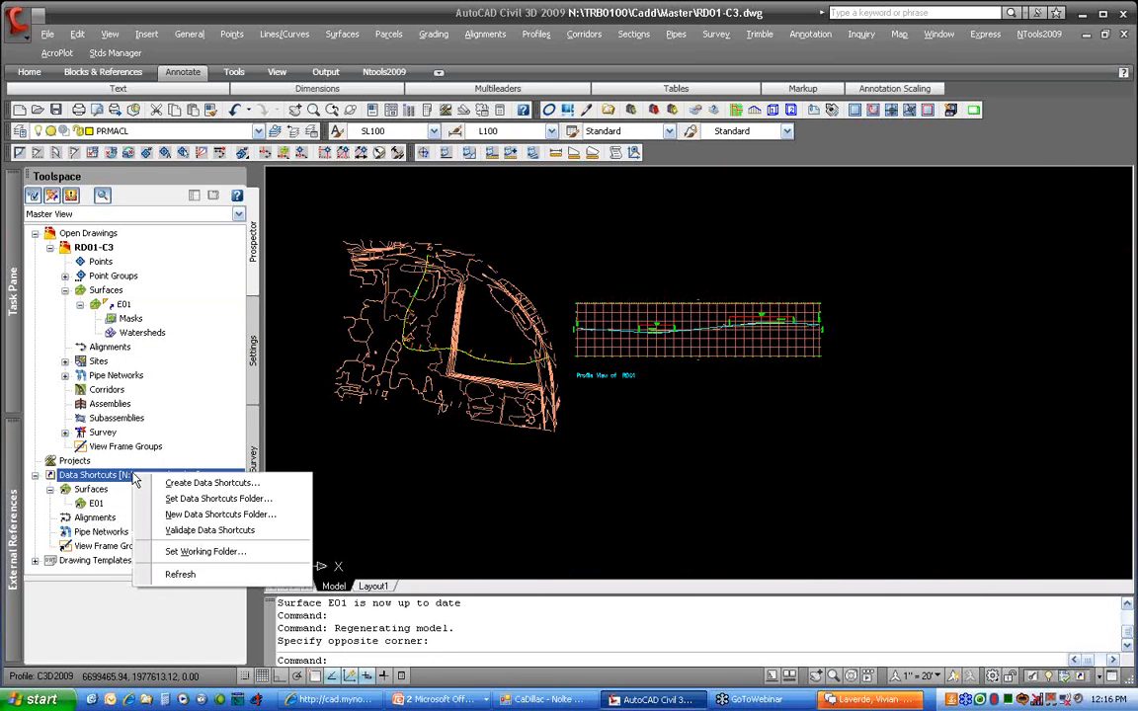
Create a data shortcut for alignment RD01 and expand it to list RD01-E01 and RD01-FG
left_click(211, 483)
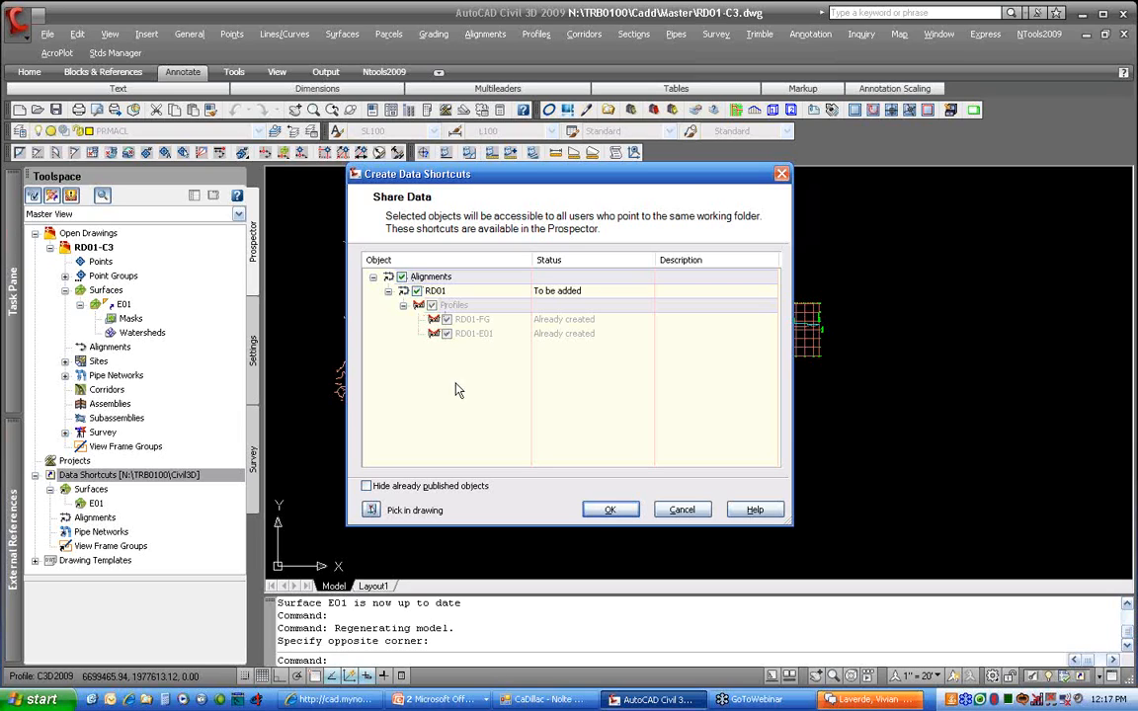
left_click(610, 510)
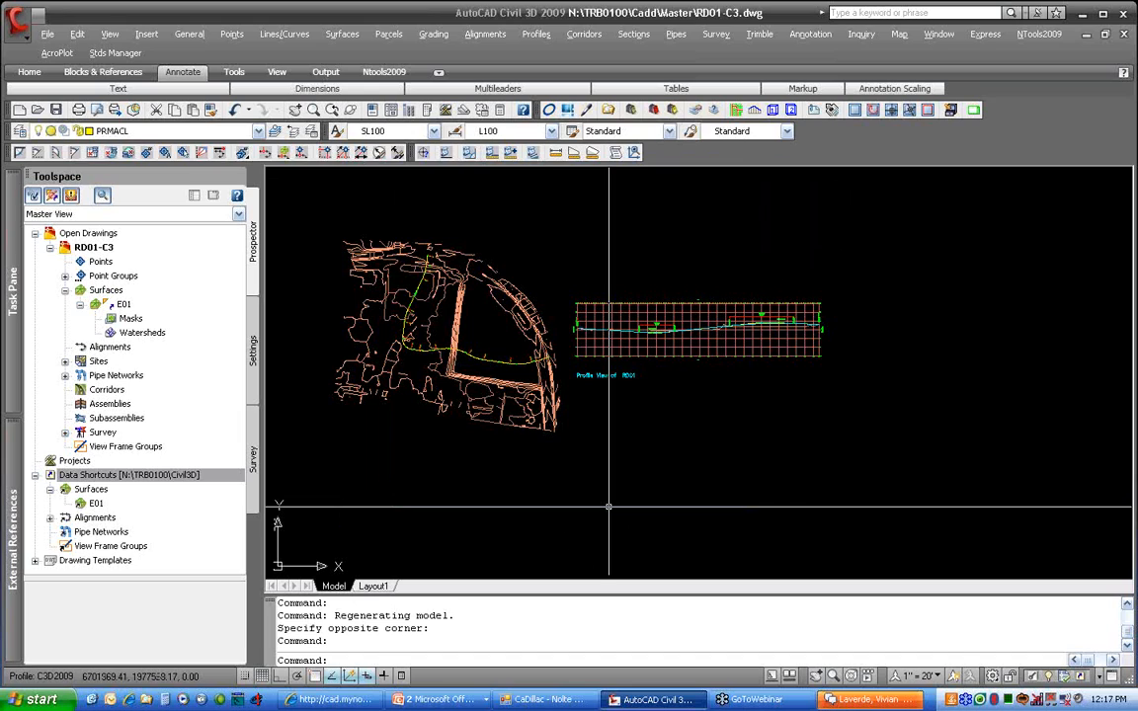
left_click(51, 517)
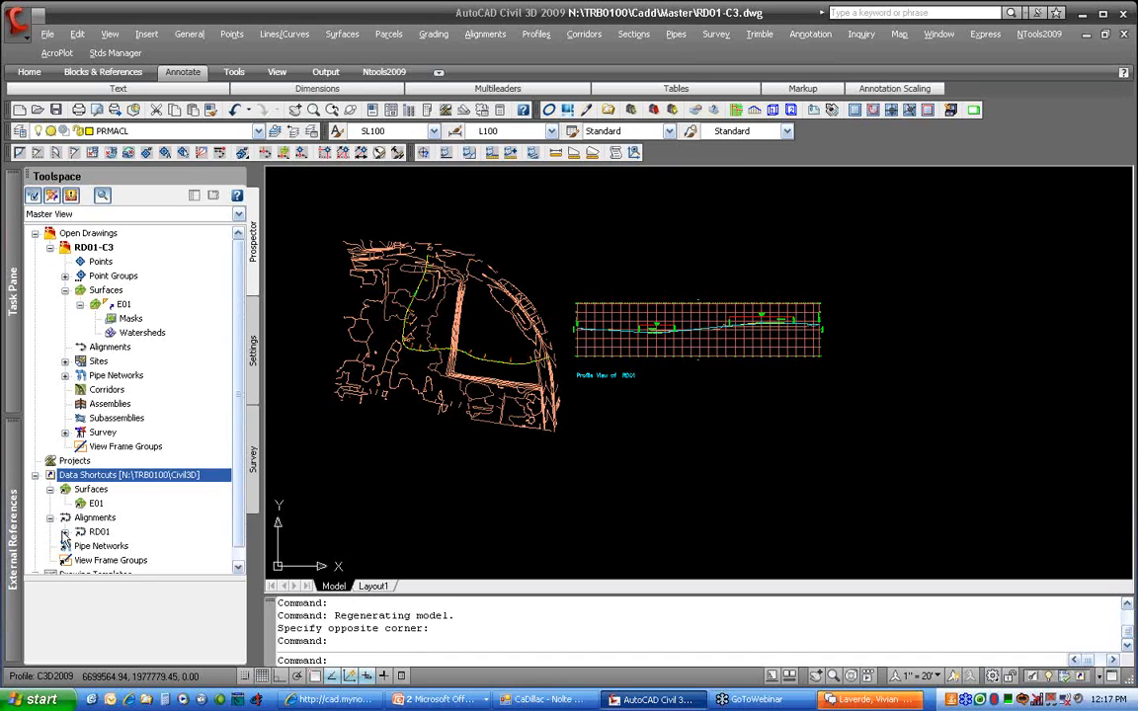
left_click(66, 532)
left_click(79, 545)
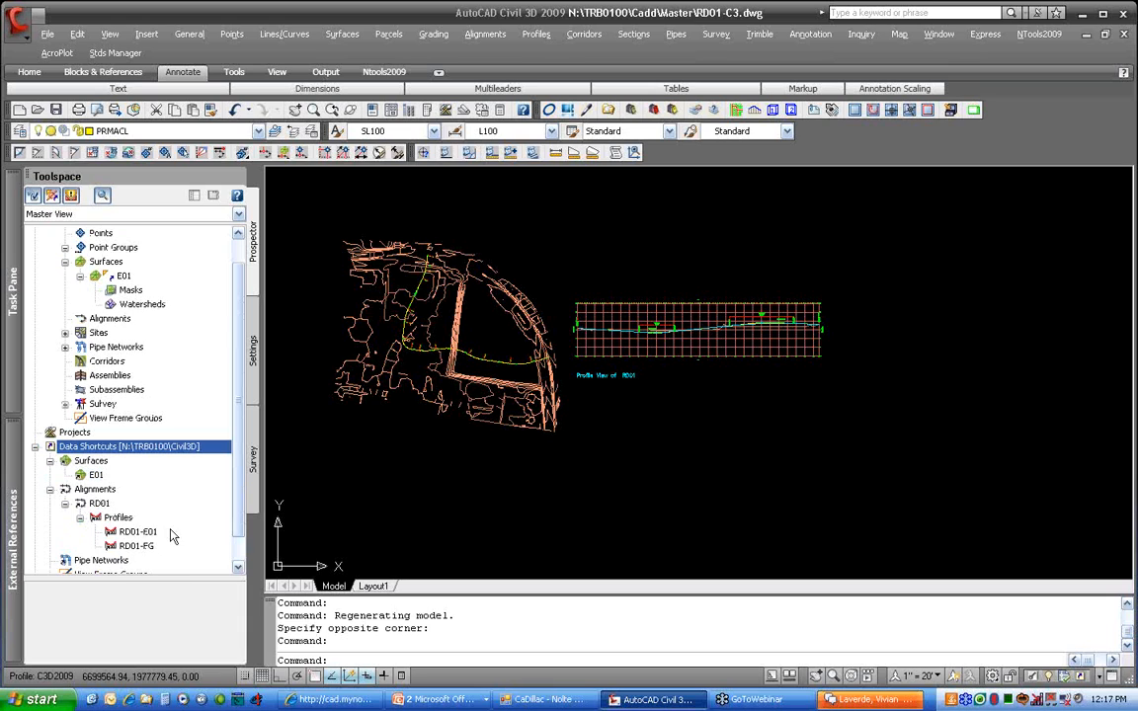
Open the RD02-C3 drawing
left_click(36, 108)
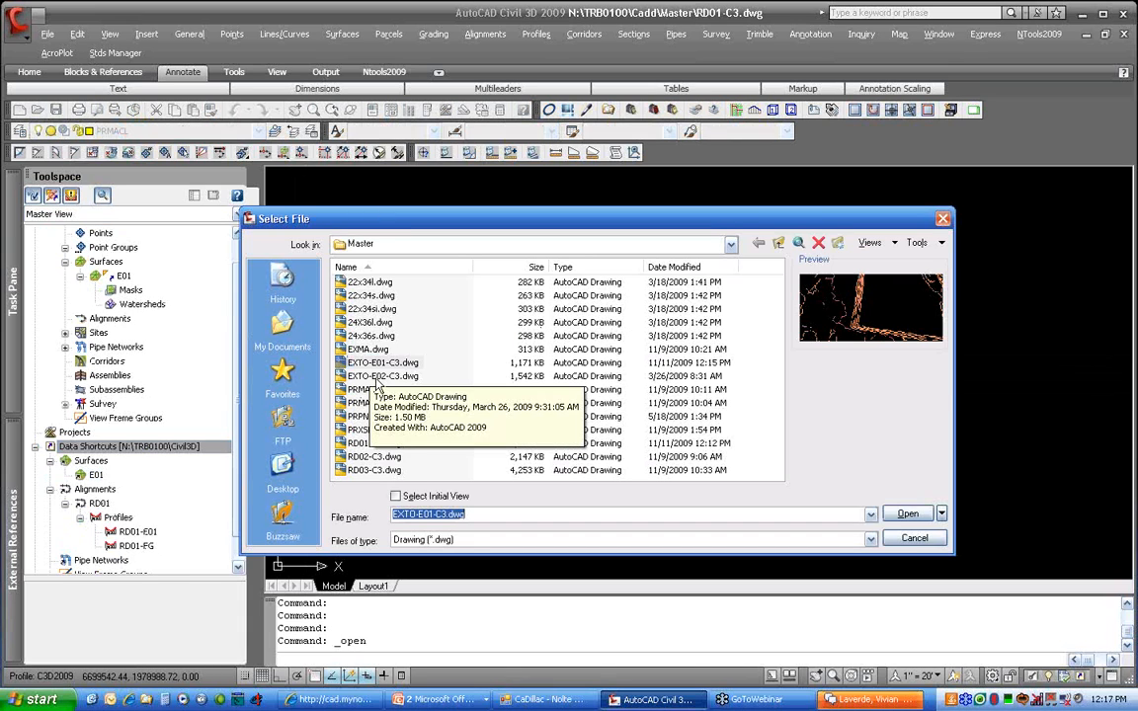
left_click(375, 442)
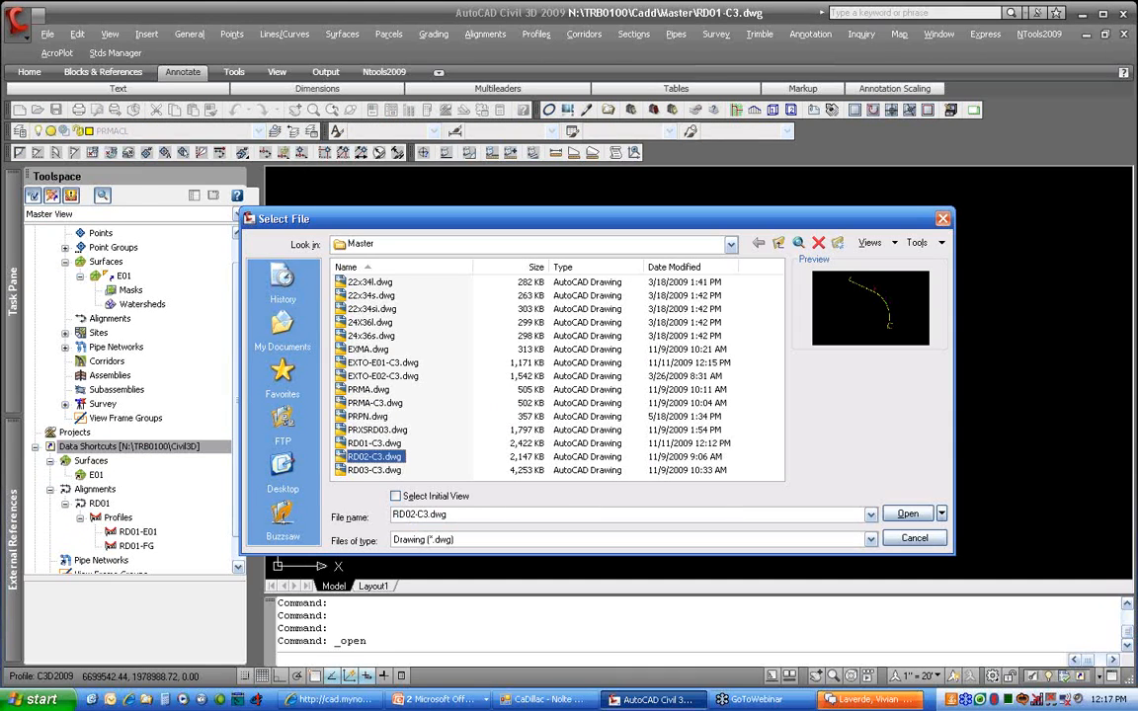
left_click(906, 515)
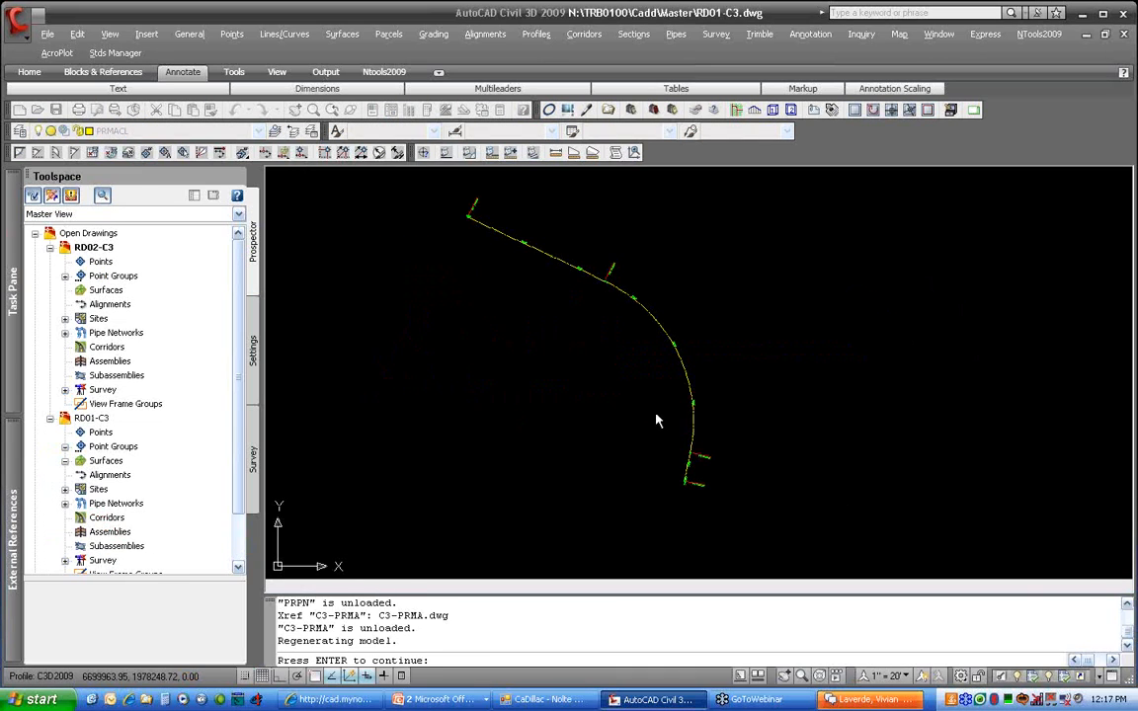
Reference the RD01 alignment into RD02-C3 with style CL and label set _No Labels
left_click(50, 418)
left_click(35, 446)
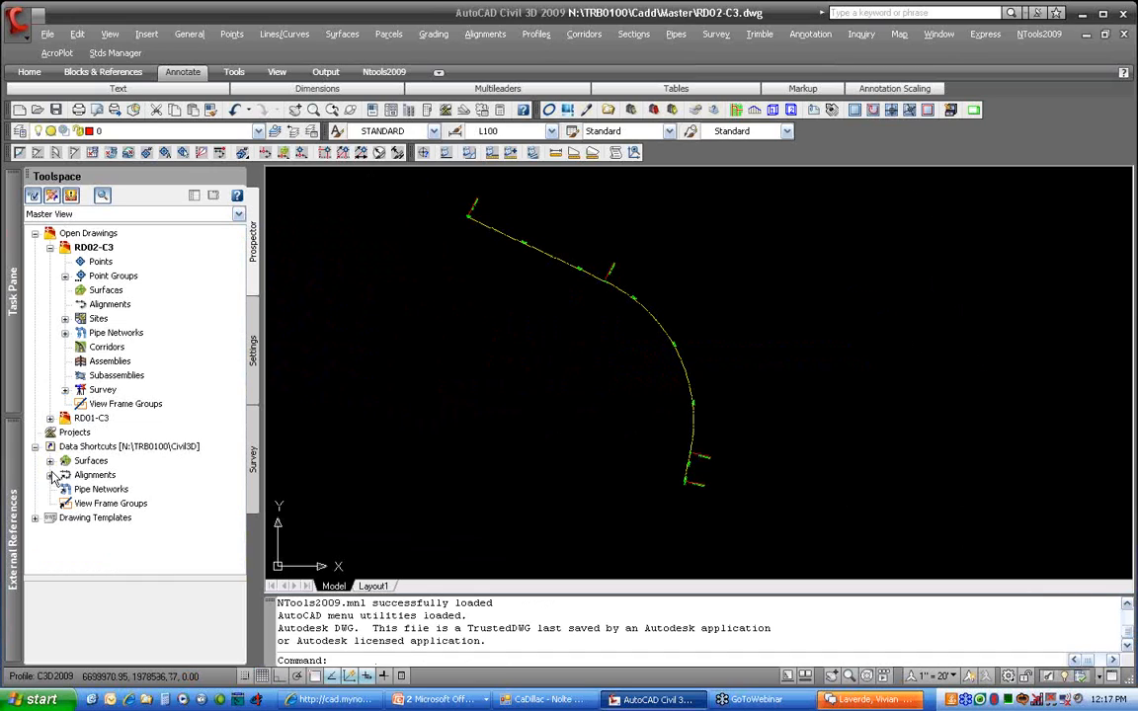
left_click(49, 475)
right_click(99, 490)
left_click(139, 500)
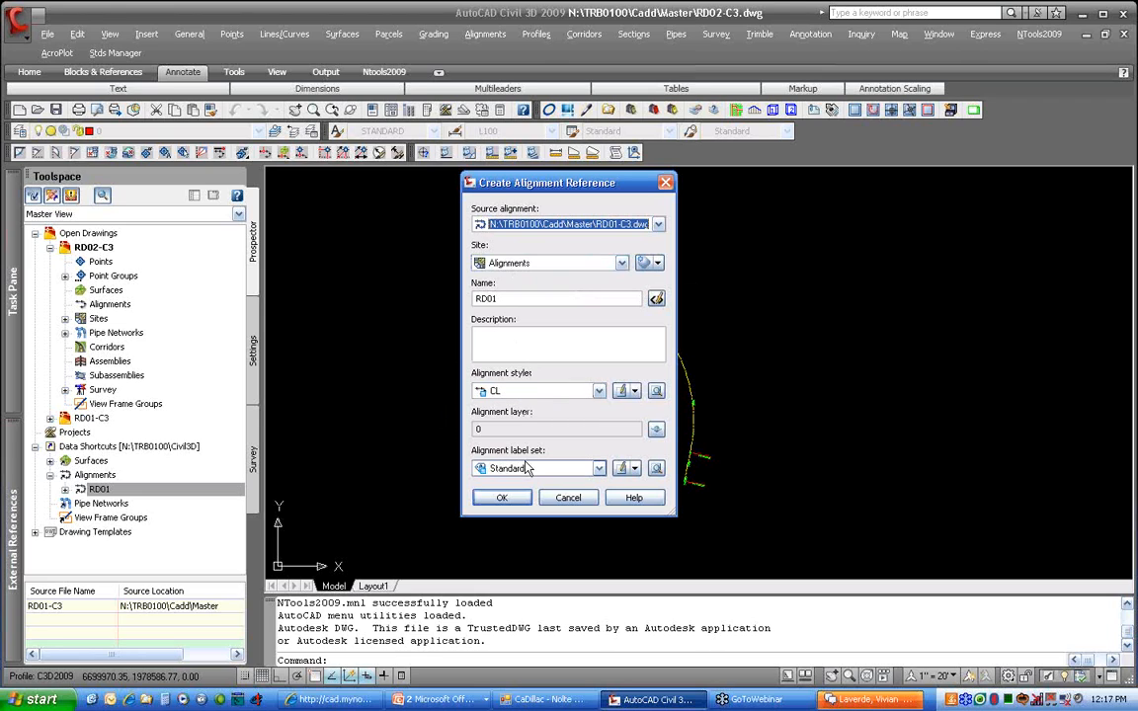
left_click(524, 393)
left_click(515, 406)
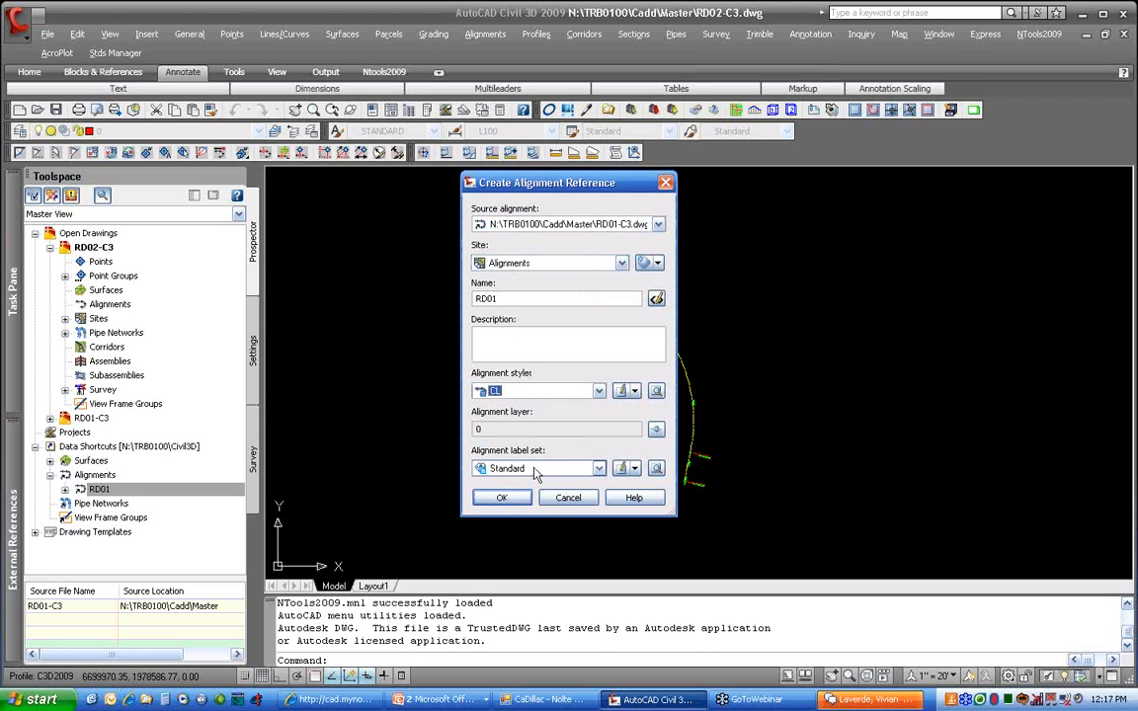
left_click(493, 468)
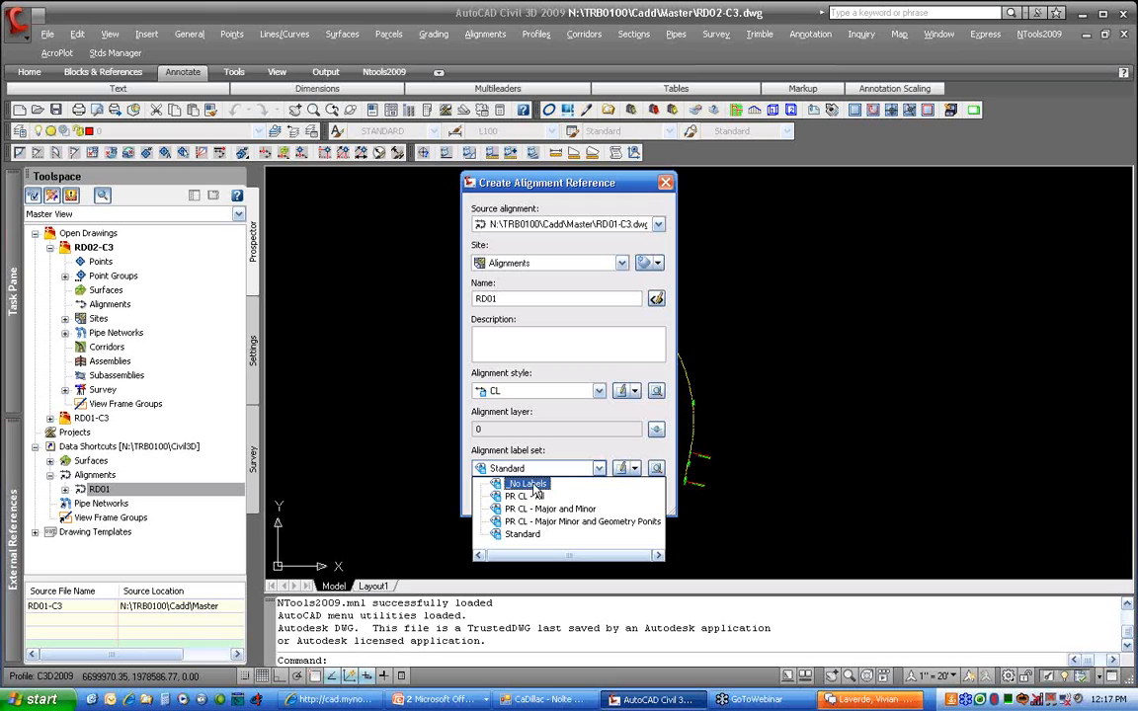
left_click(526, 484)
left_click(509, 497)
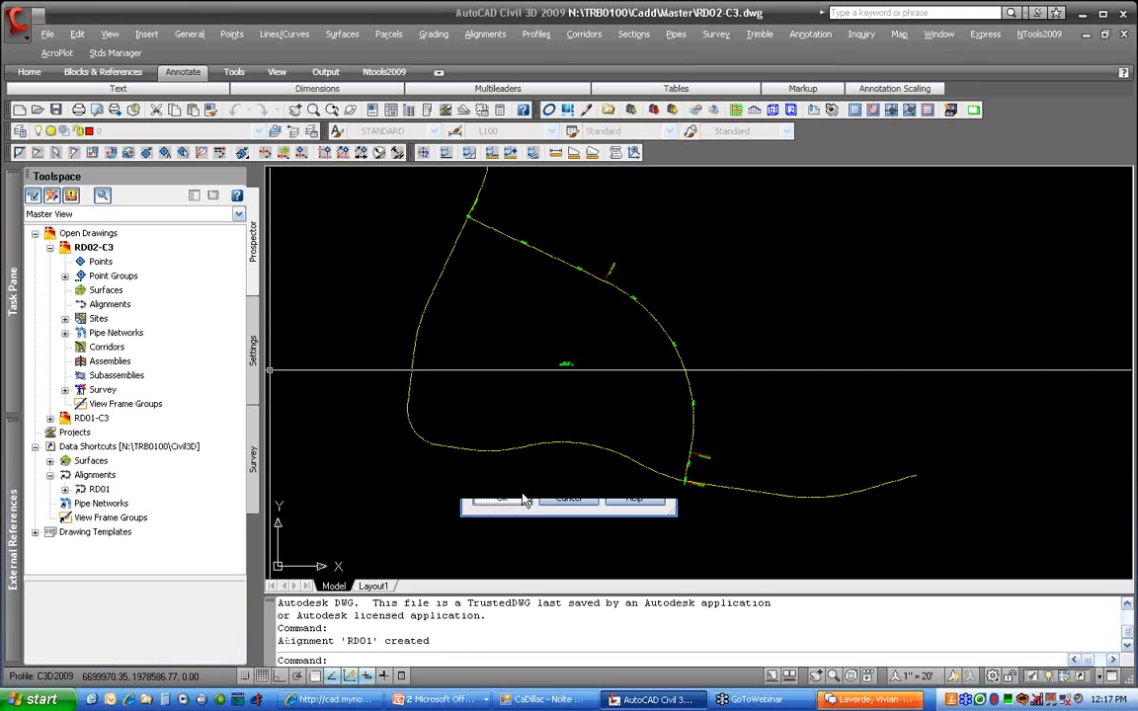
Start a reference to the RD01-FG profile from the RD01 shortcut's profiles
scroll(655, 386, "down", 5)
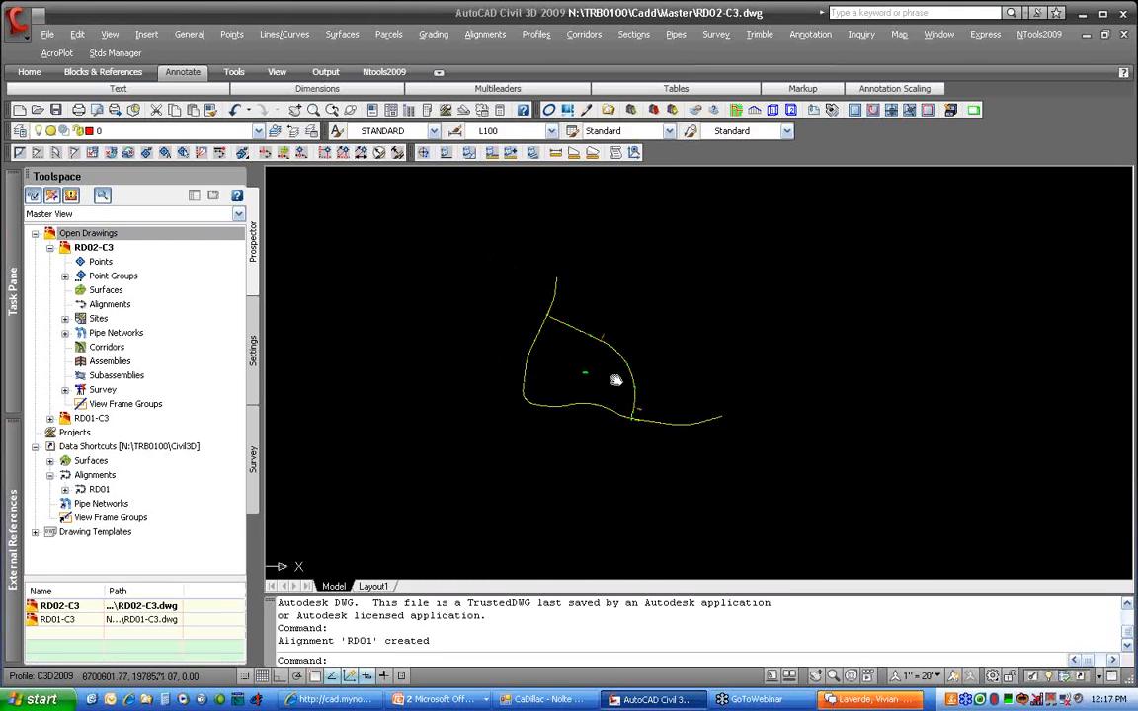
left_click(50, 475)
left_click(51, 475)
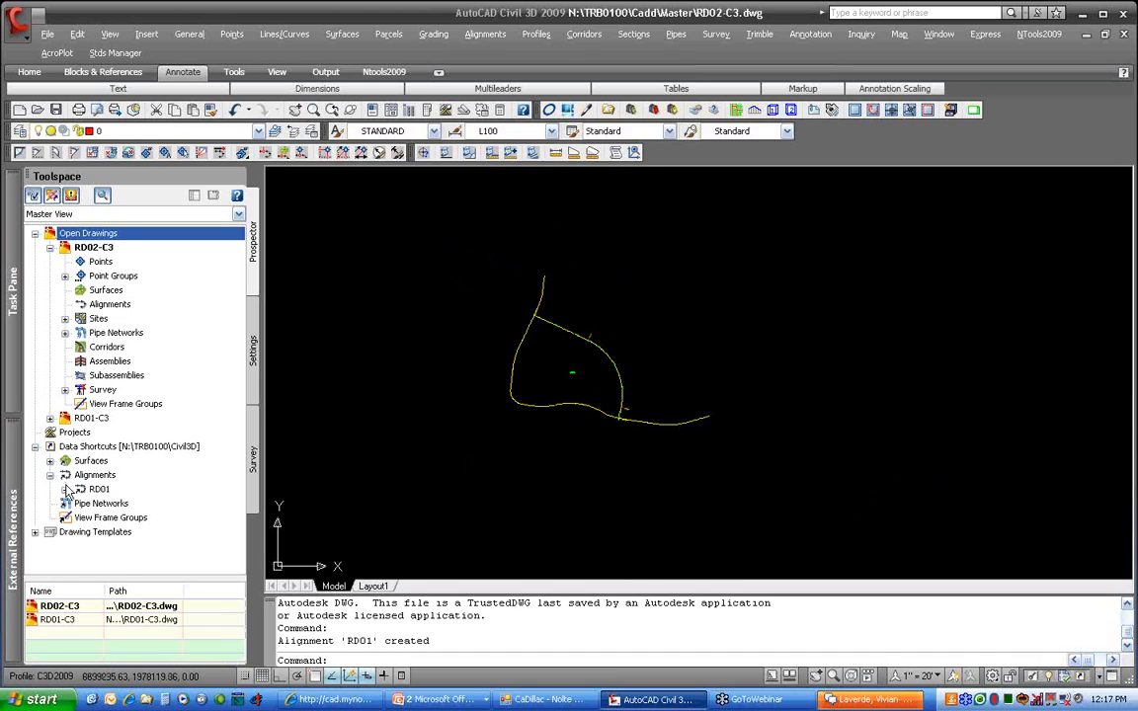
left_click(65, 489)
left_click(80, 504)
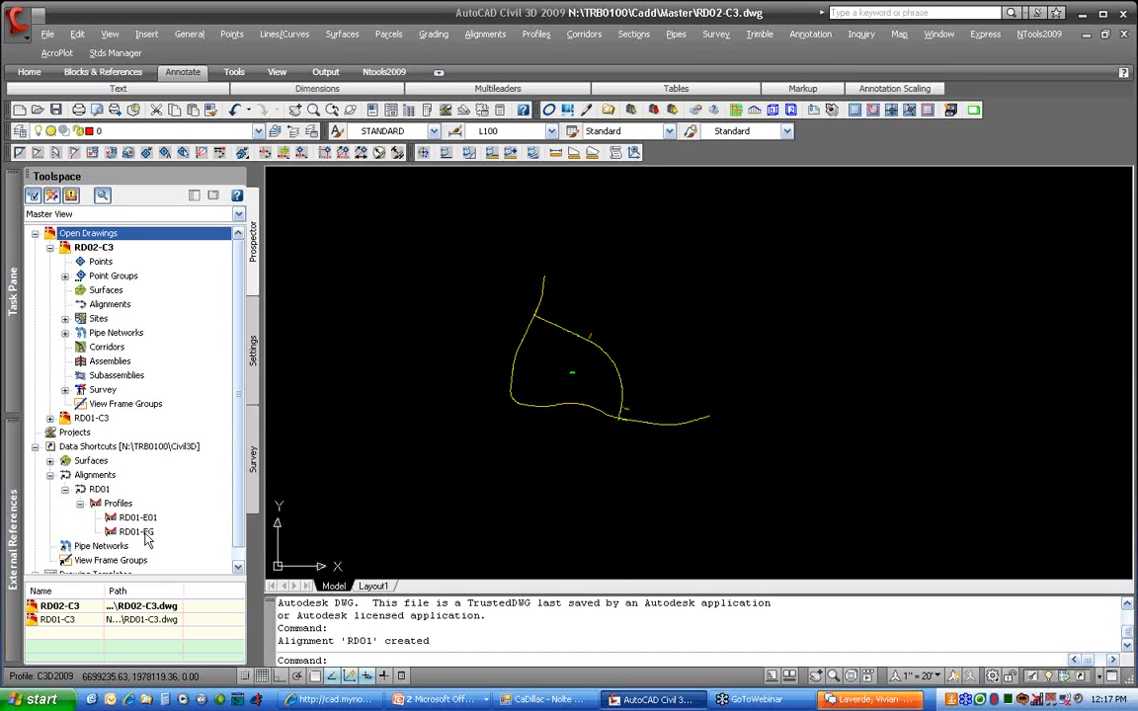
right_click(146, 533)
left_click(212, 544)
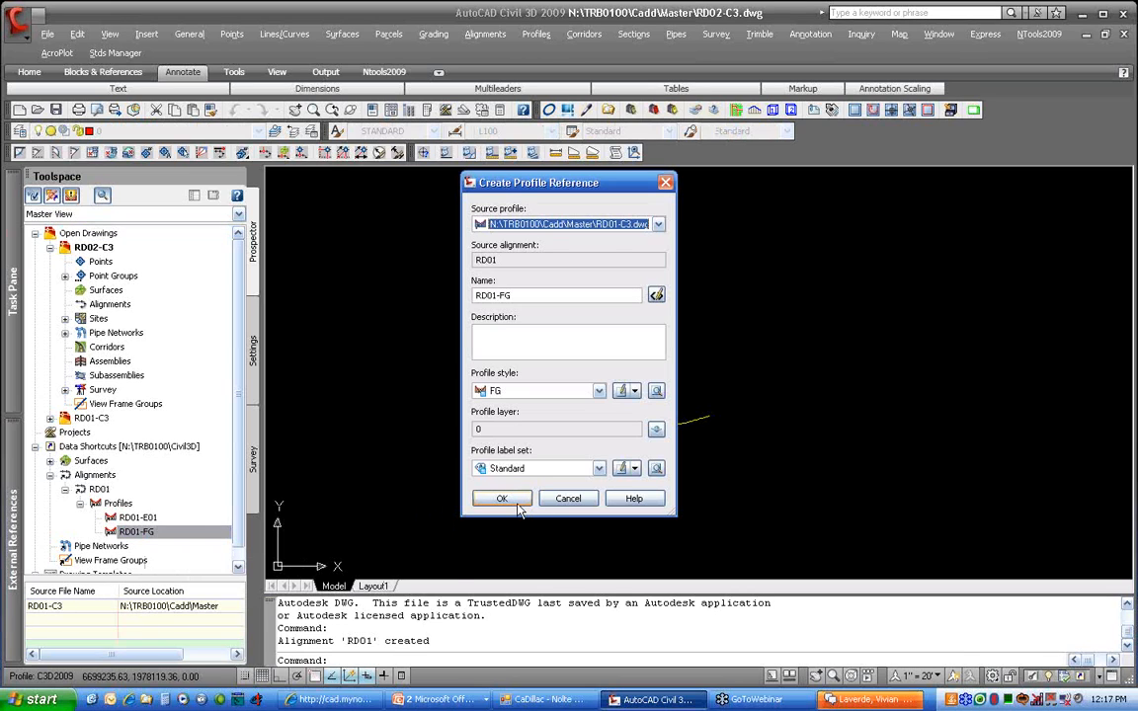
Create the RD01-FG profile reference with the FG label set, then close RD02-C3
left_click(533, 468)
left_click(510, 482)
left_click(534, 468)
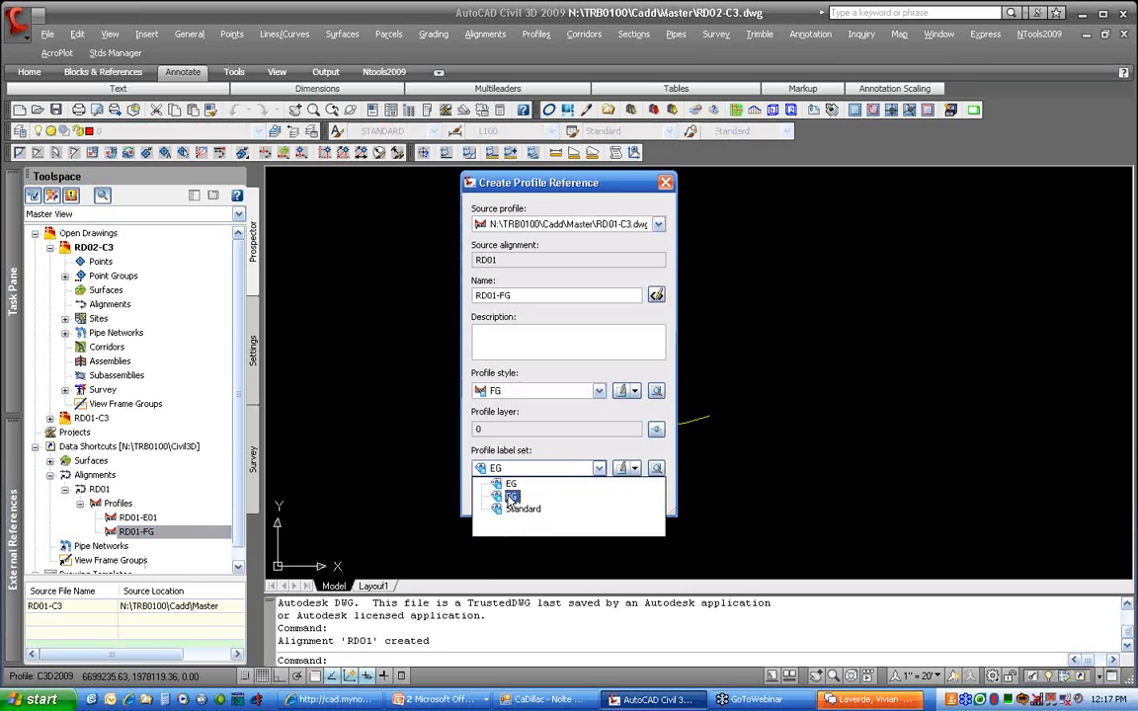
left_click(510, 496)
left_click(508, 497)
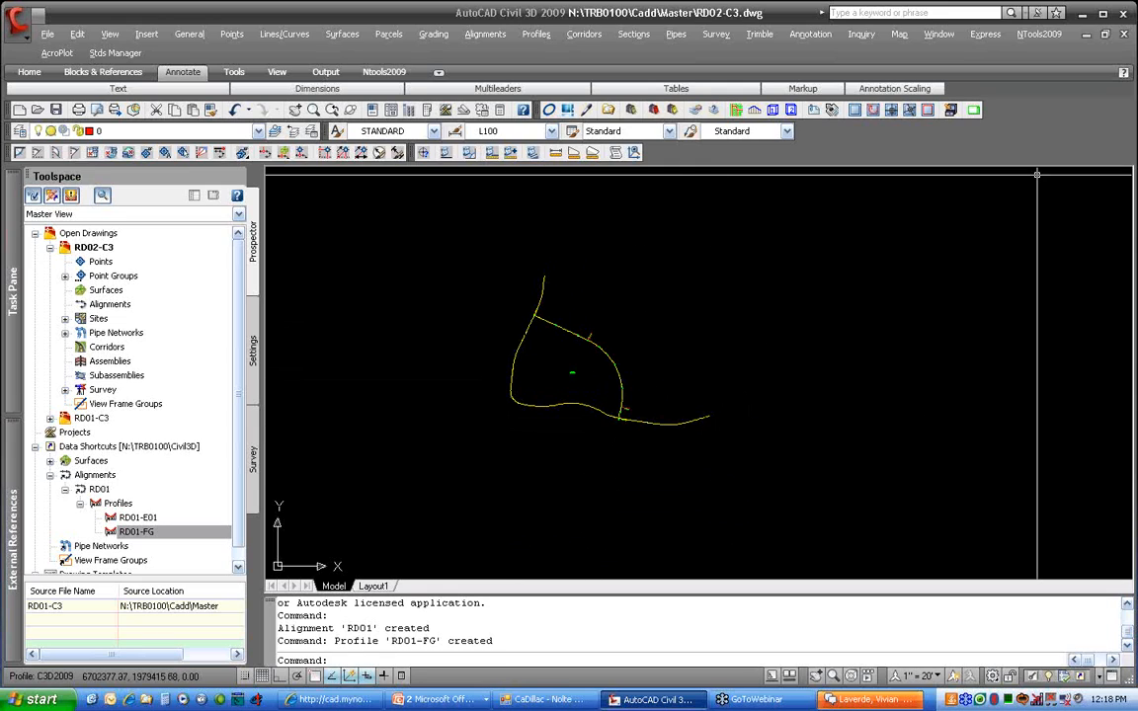
left_click(1122, 34)
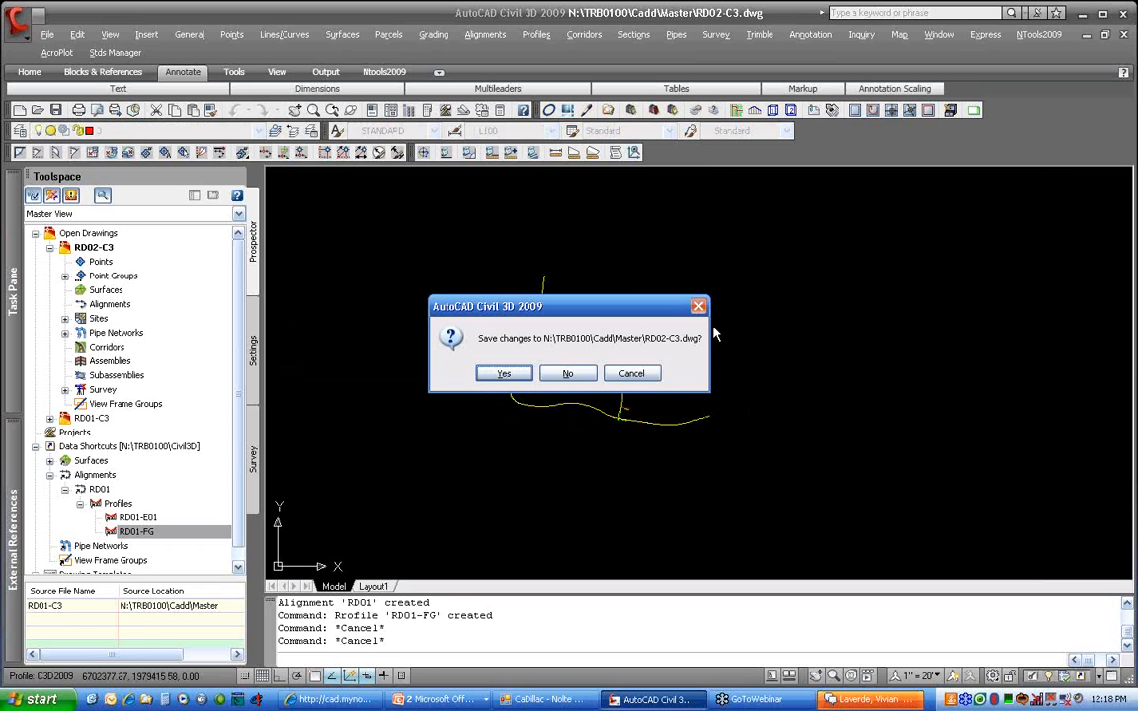
Discard RD02-C3's changes, then advance the PowerPoint show to the Data Shortcut Editor Demonstration slide
left_click(581, 376)
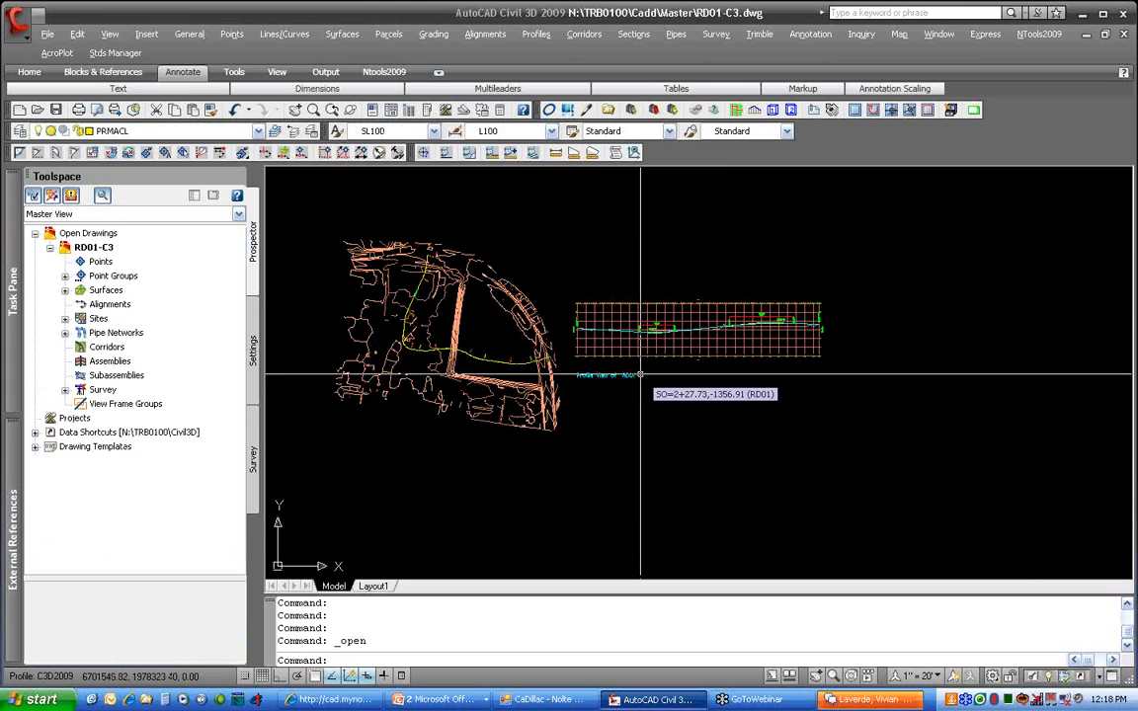
key("alt+Tab")
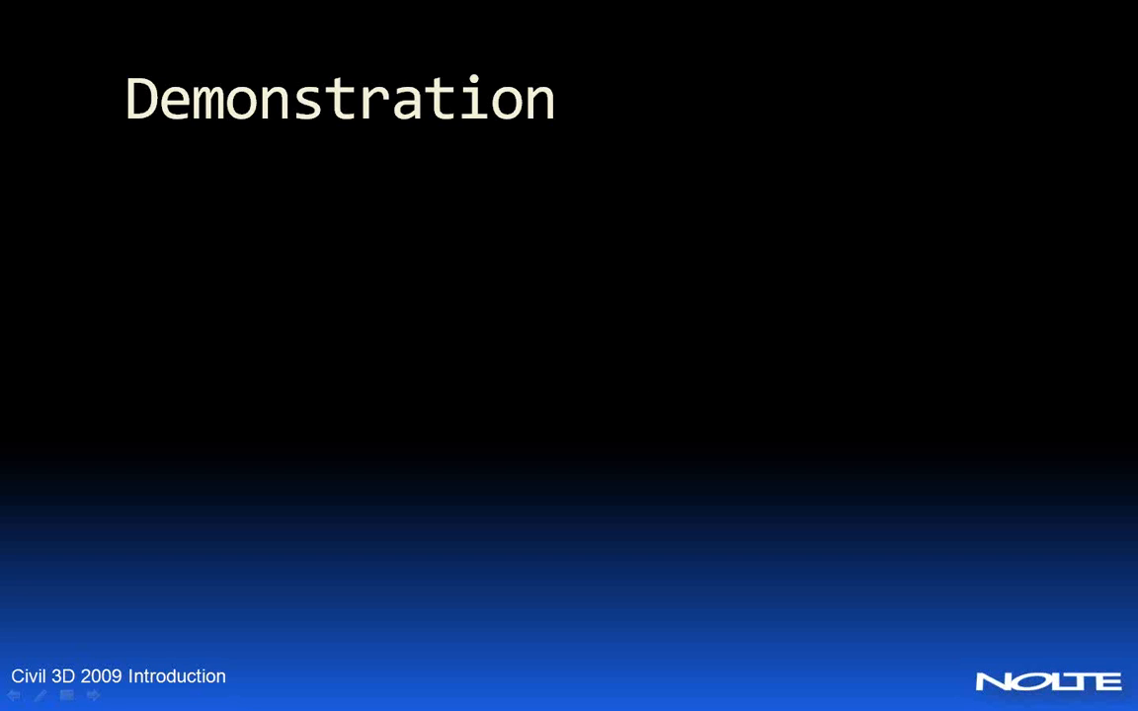
key("Right")
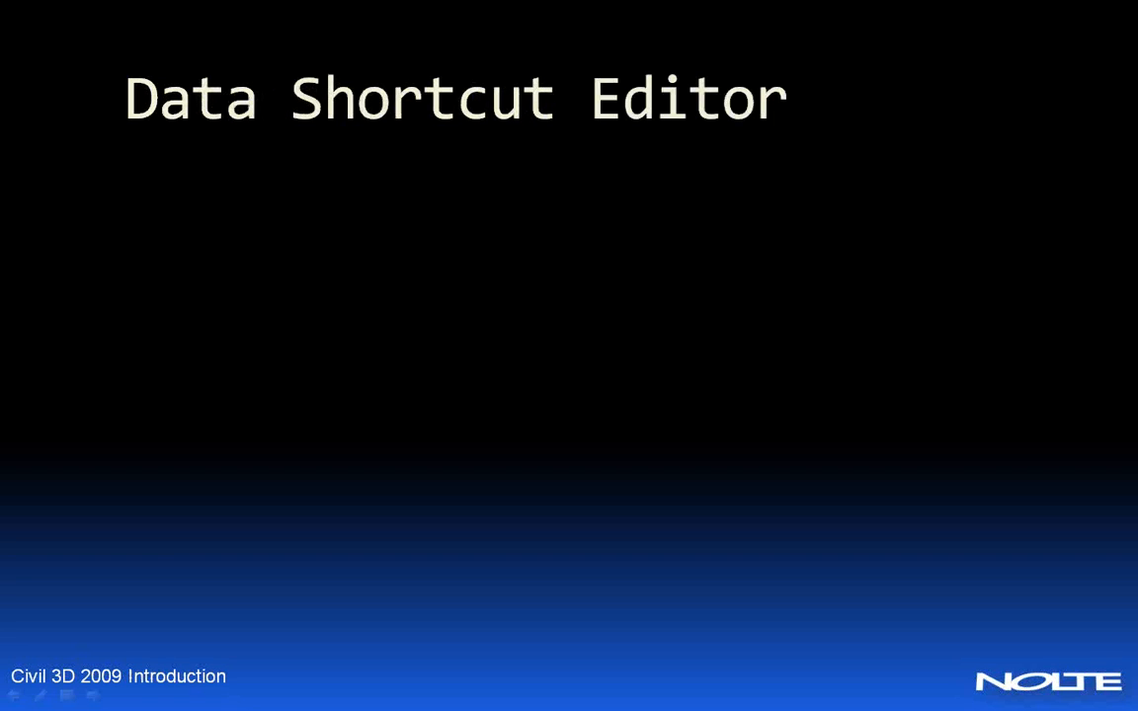
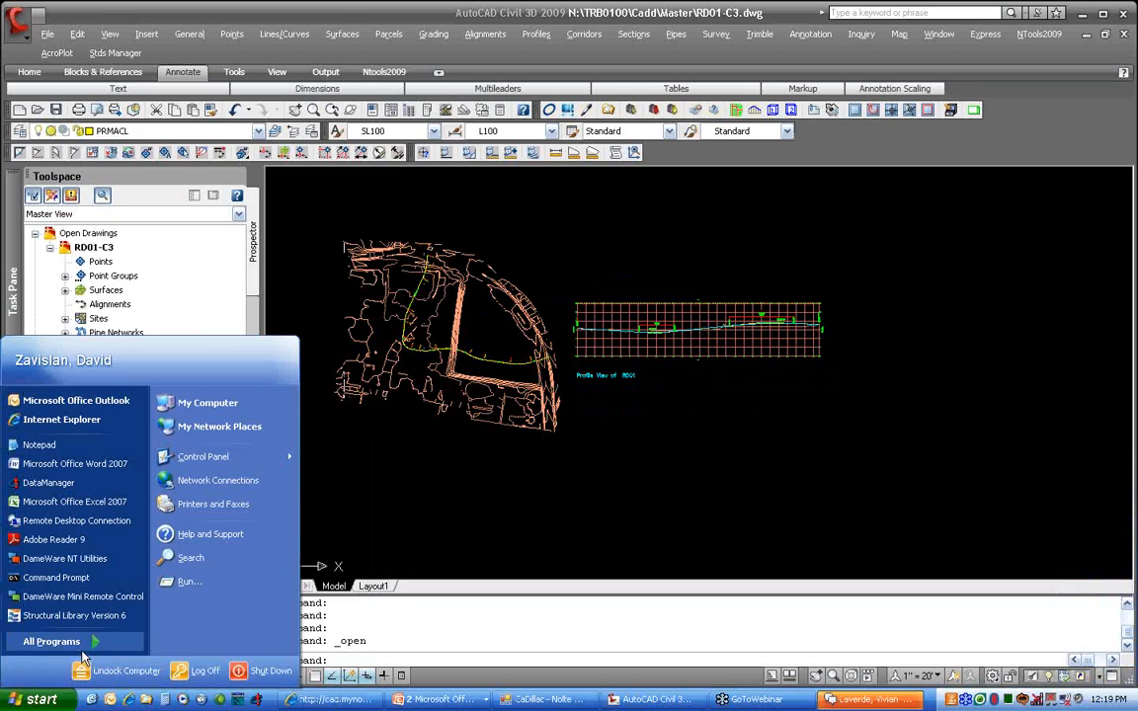
Launch the Data Shortcuts Editor from the Autodesk programs menu
left_click(83, 652)
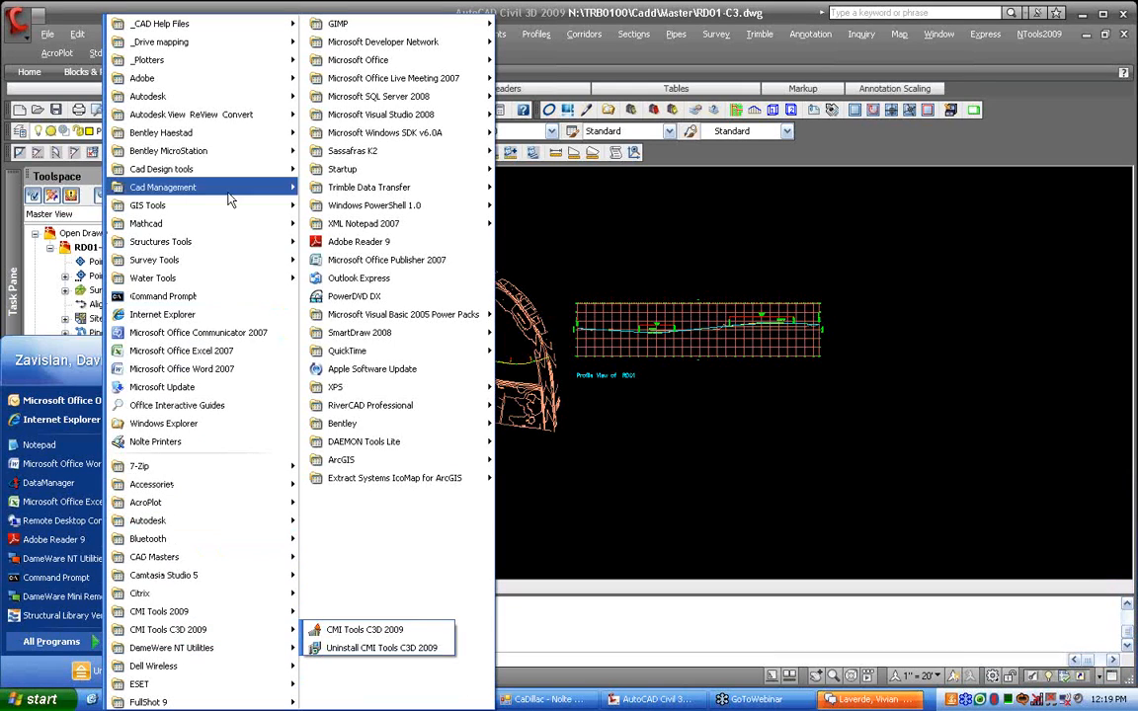
mouse_move(237, 97)
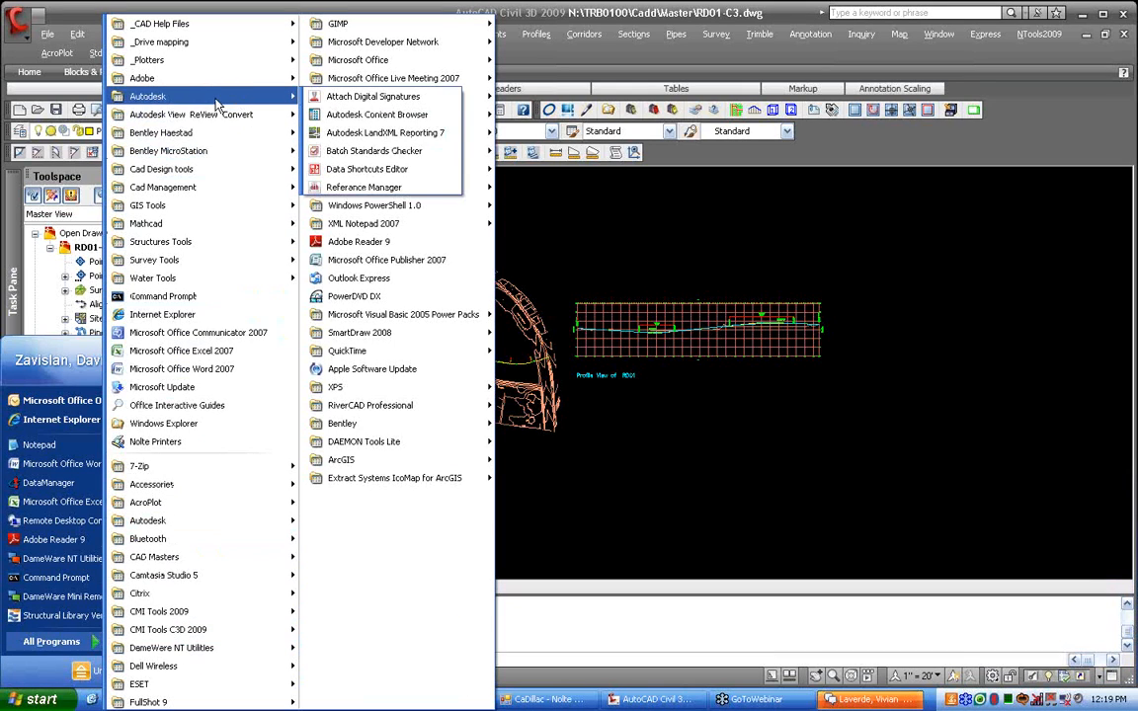
left_click(423, 175)
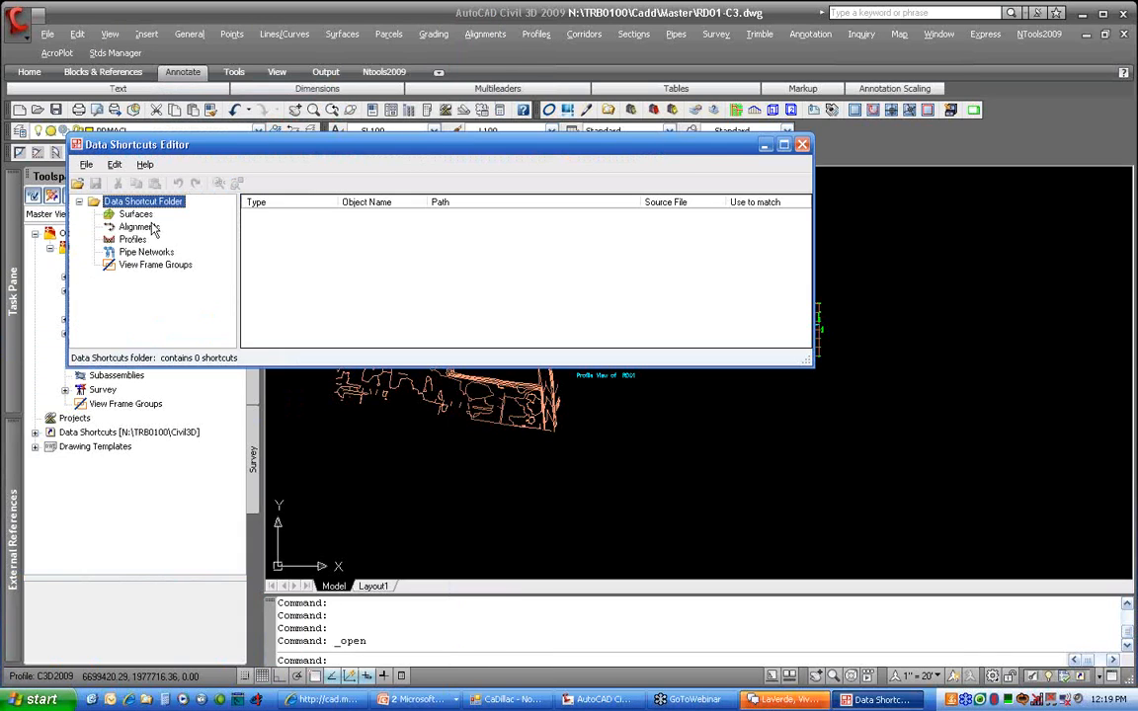
Set the data shortcuts folder to N:\TRB0100\Civil3D
left_click(77, 184)
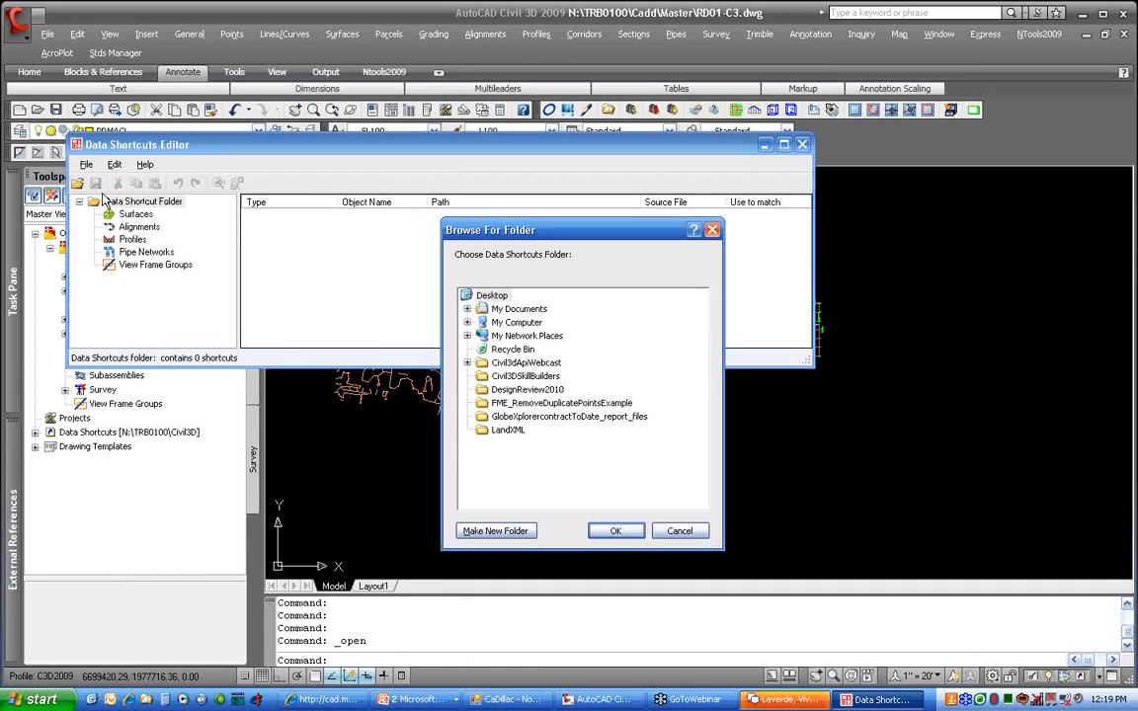
left_click(468, 323)
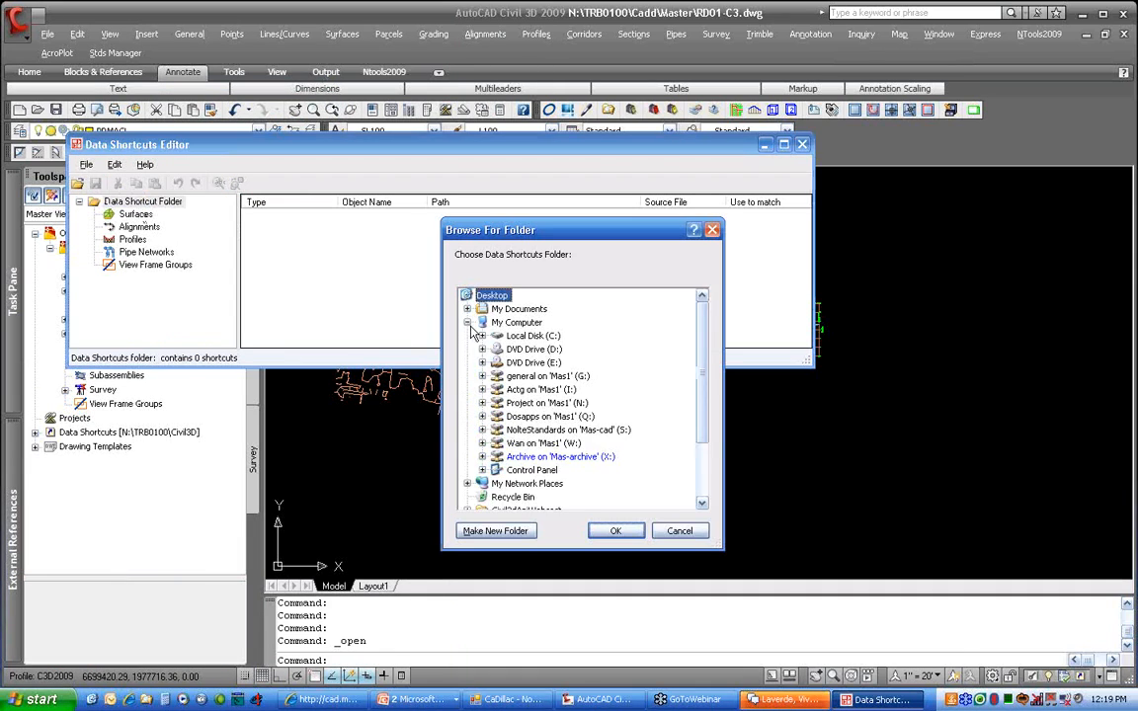
double_click(546, 403)
scroll(548, 407, "down", 20)
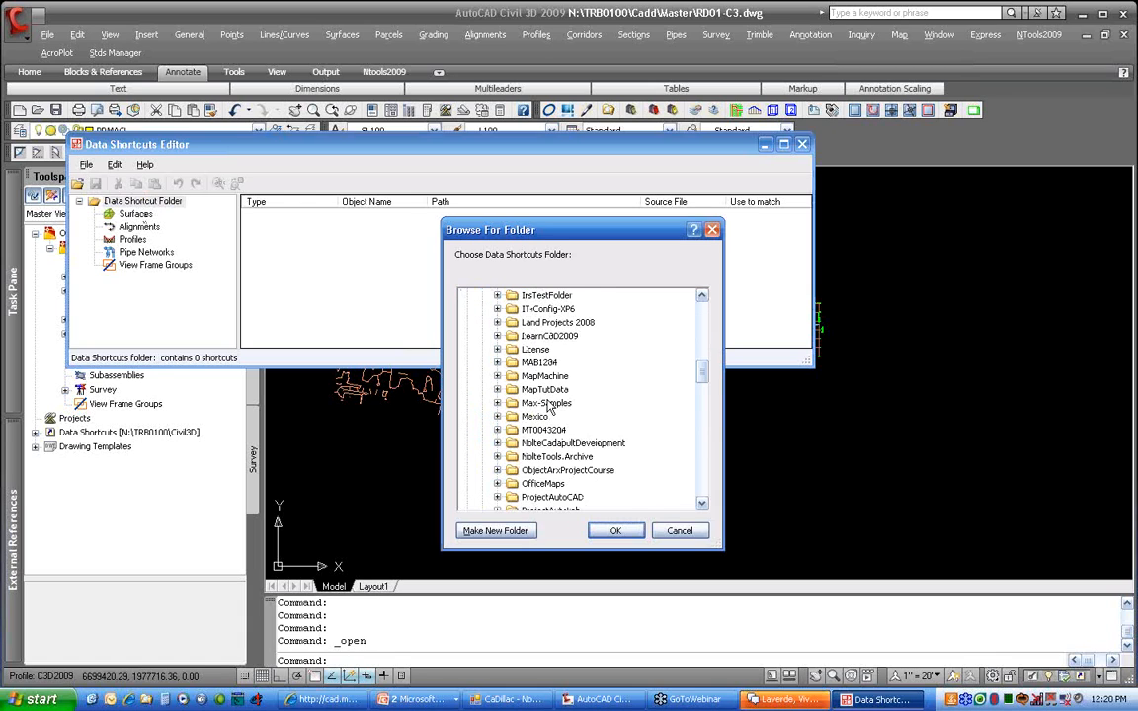
scroll(550, 407, "down", 10)
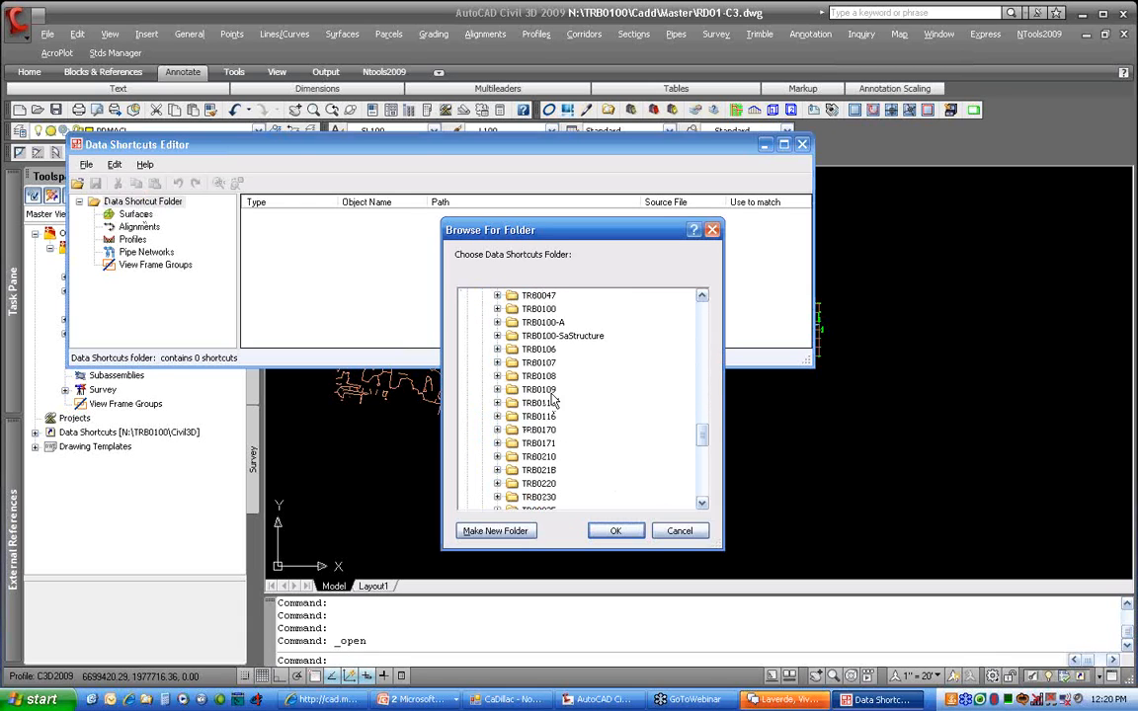
double_click(538, 309)
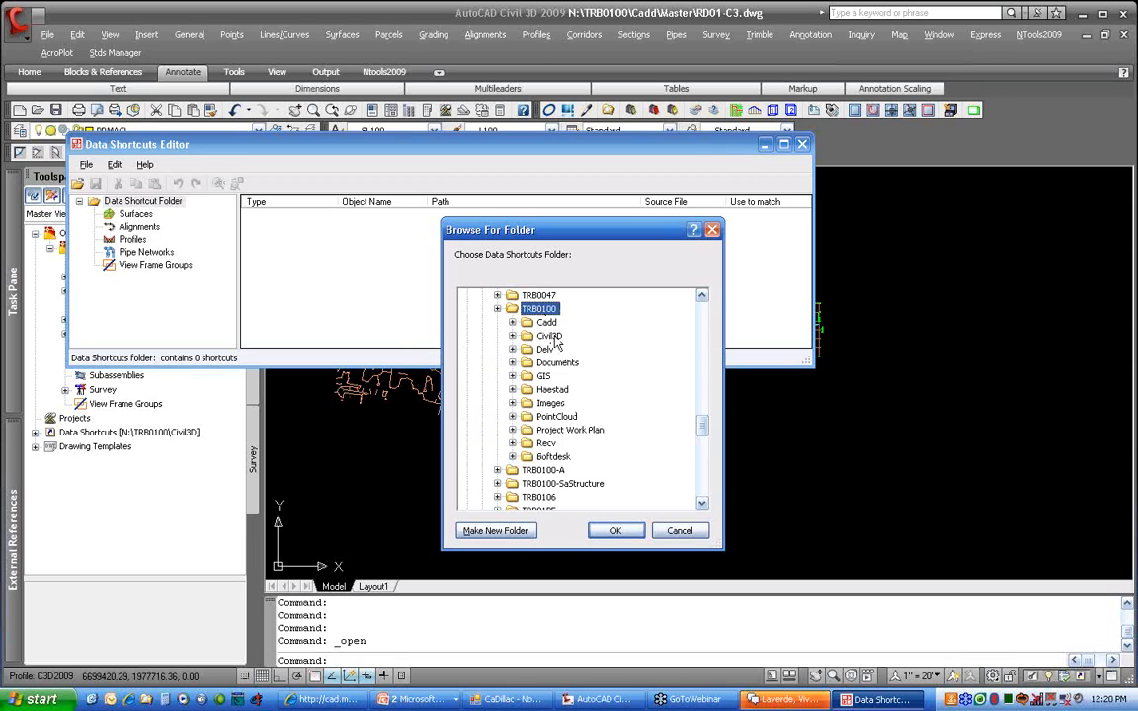
left_click(549, 336)
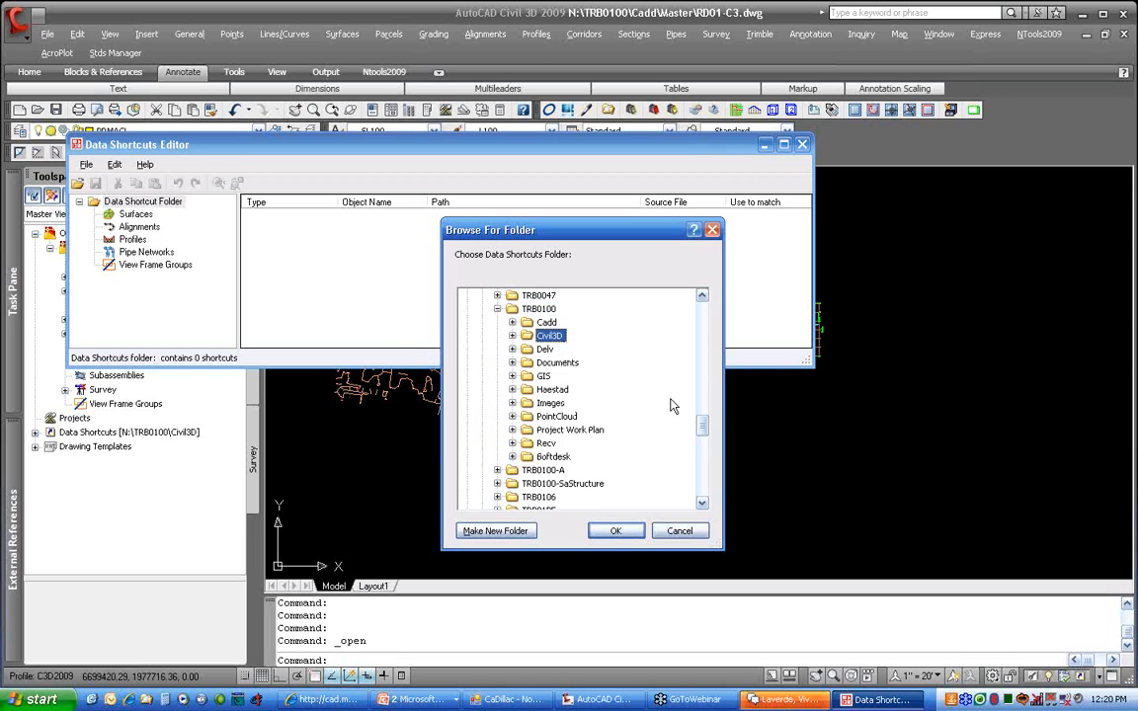
left_click(615, 531)
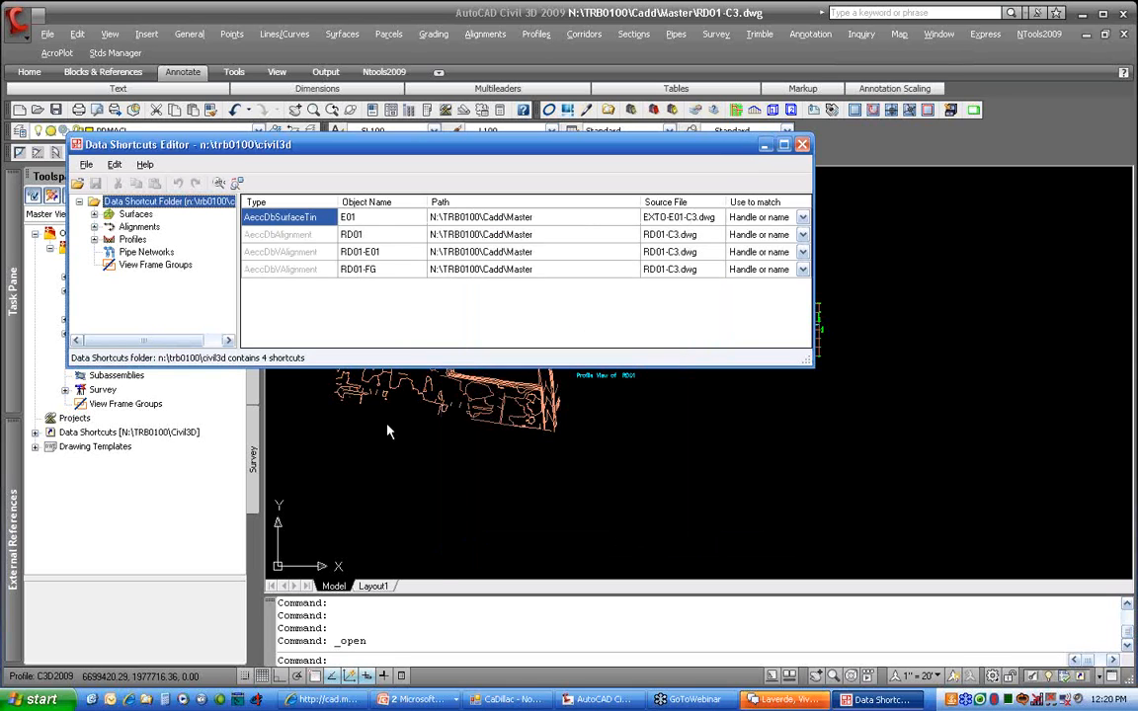
Expand Surfaces, Alignments and Profiles to list E01, RD01, RD01-E01 and RD01-FG
left_click(93, 214)
left_click(94, 239)
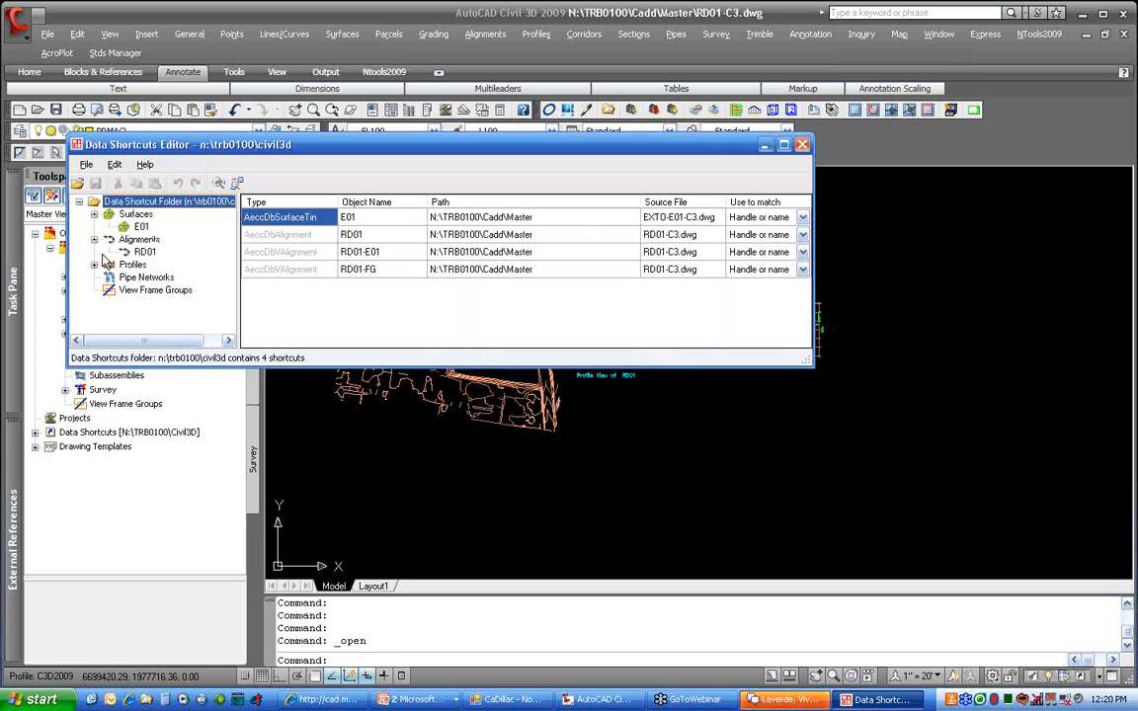
left_click(93, 265)
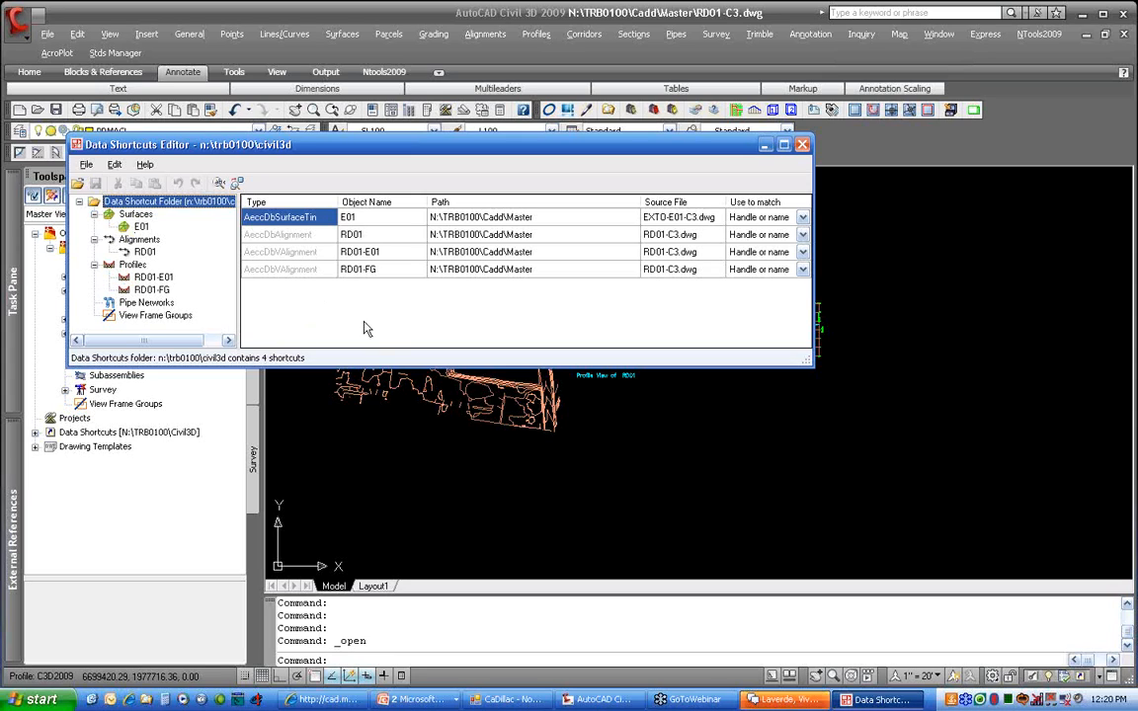
left_click(480, 219)
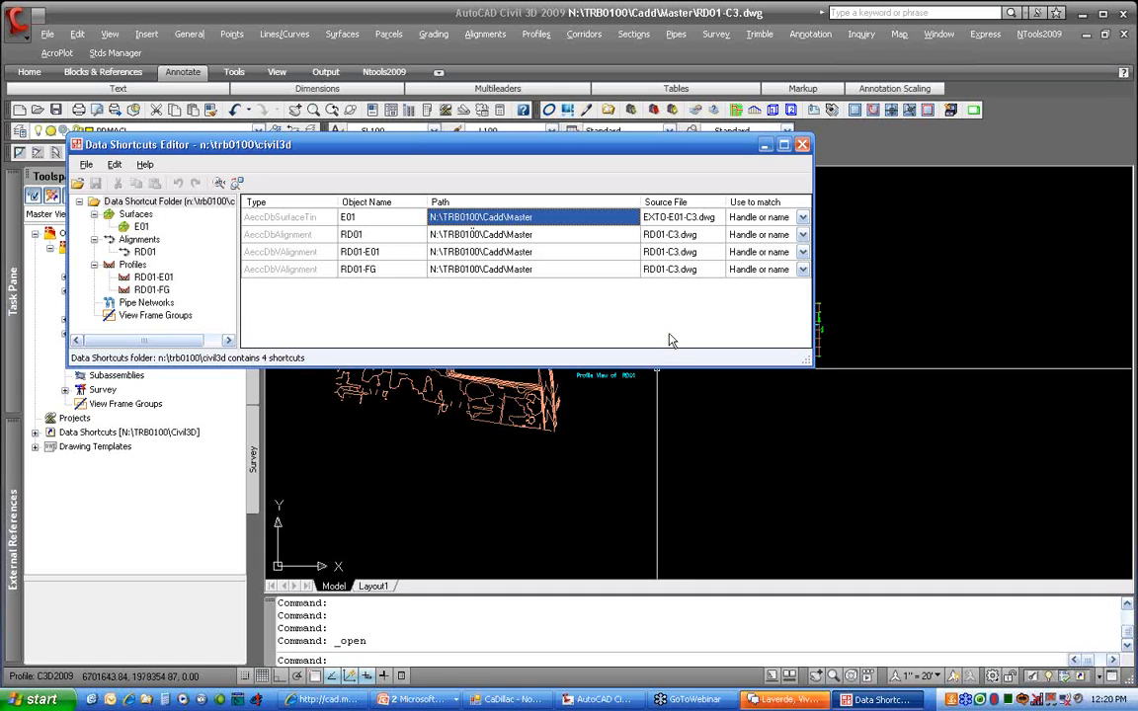
Keep surface E01 matched by Handle or name, close the editor, and switch to the slides
left_click(672, 219)
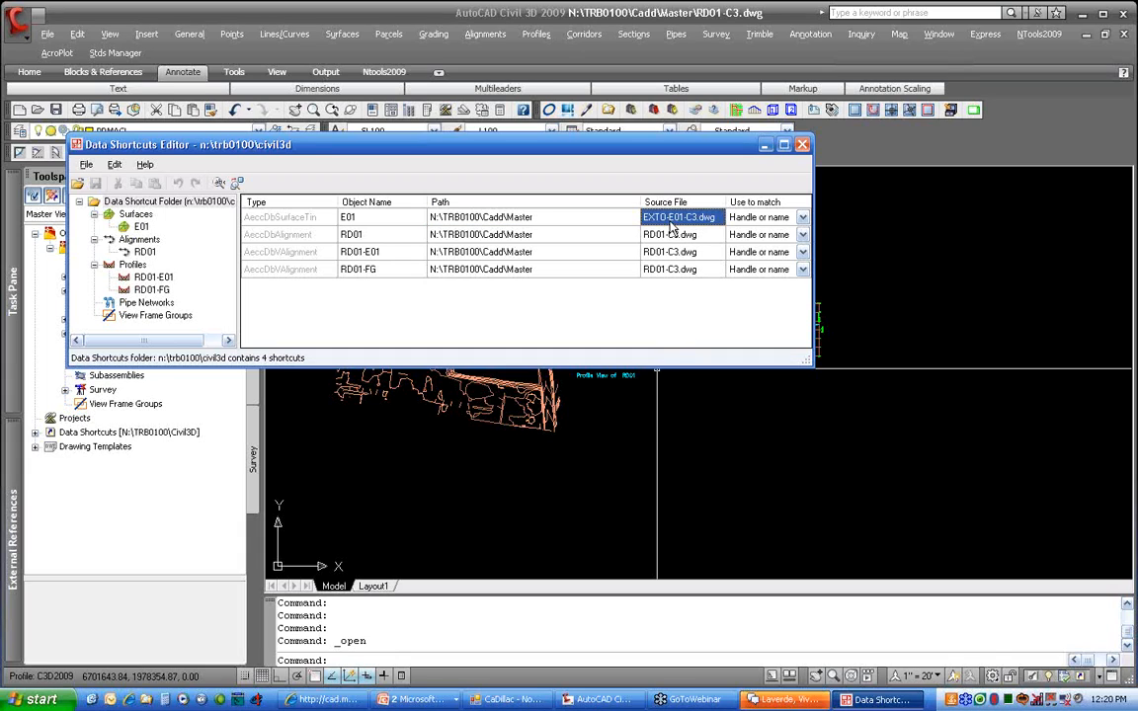
left_click(773, 219)
left_click(773, 218)
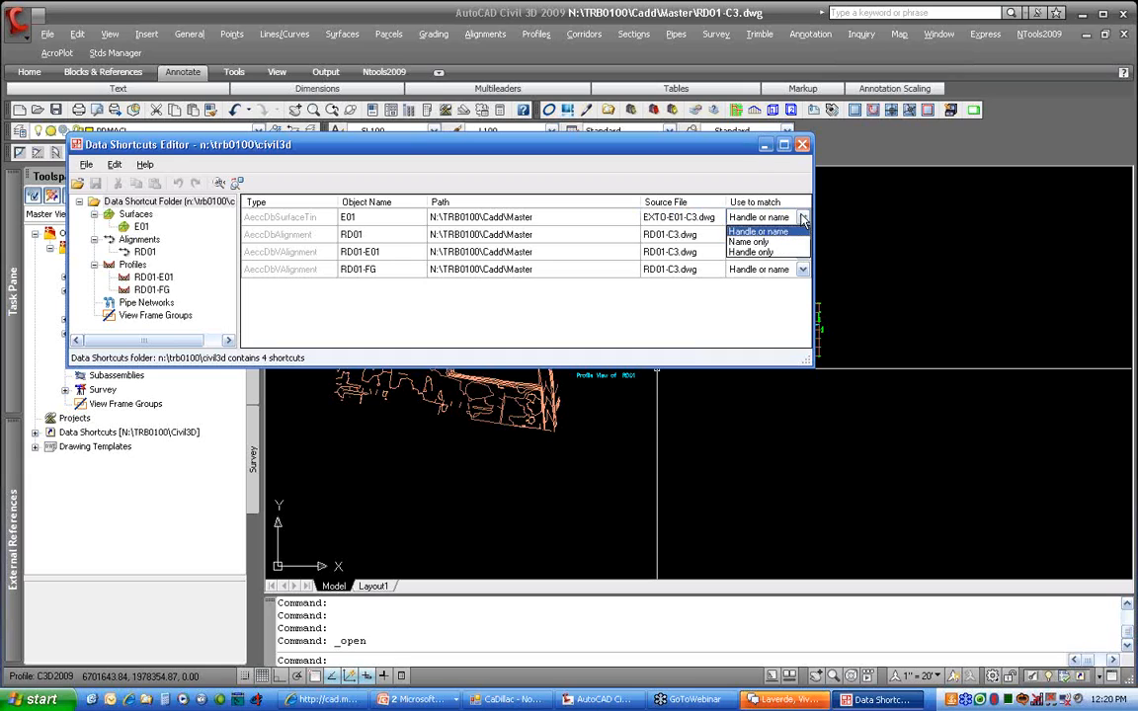
left_click(758, 232)
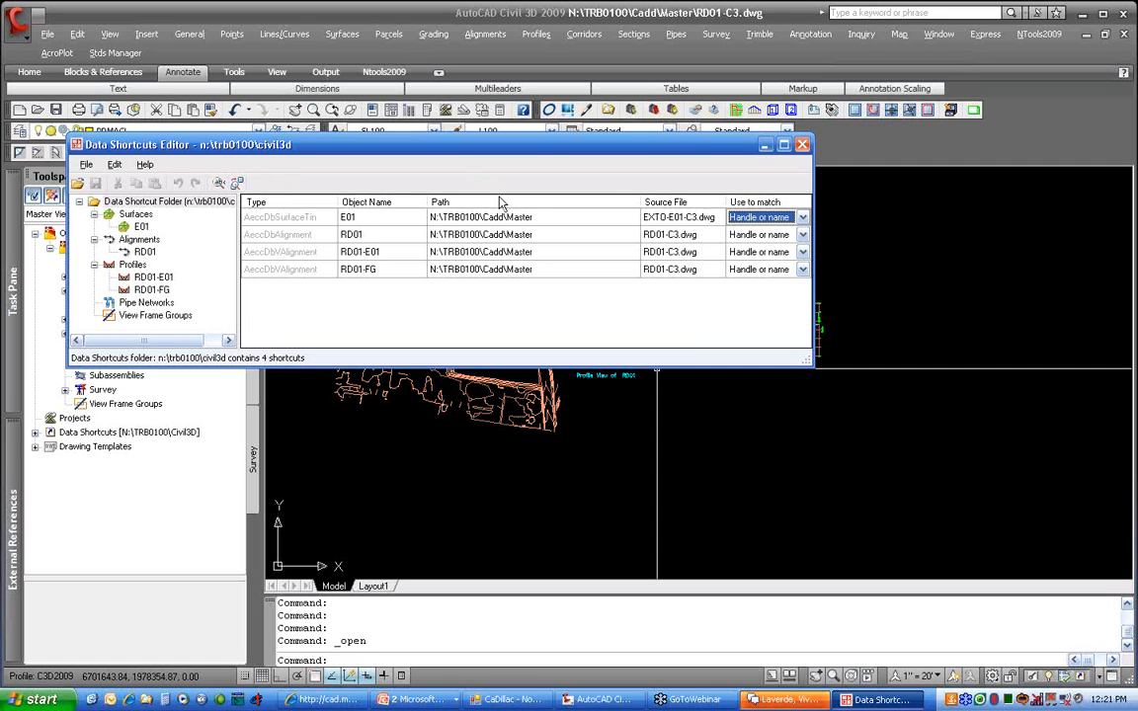
left_click(802, 145)
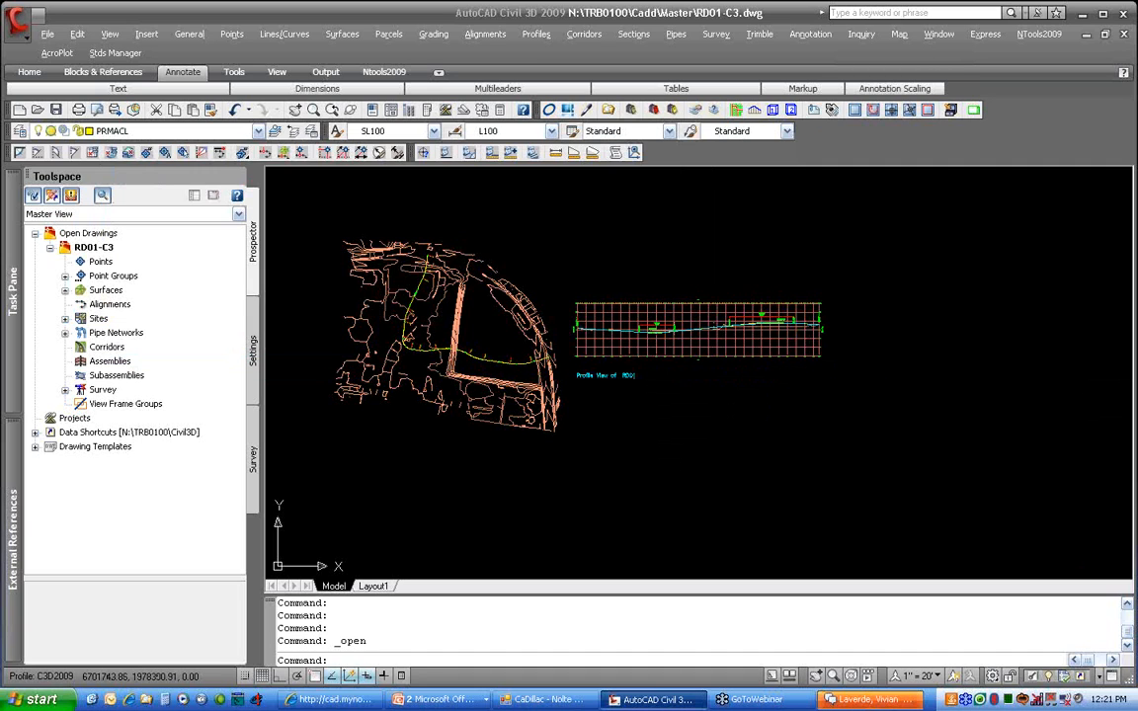
key("alt+Tab")
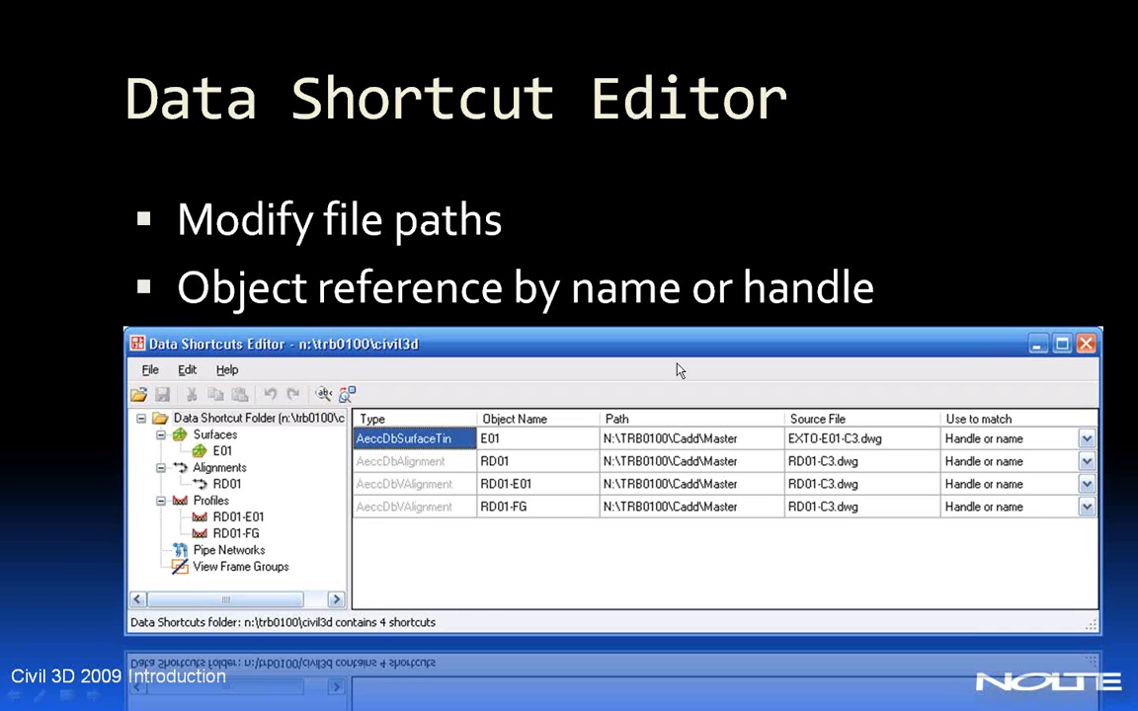
Show the XREF slide's 'Don't XREF Data Reference DWG' point, then return to Civil 3D
key("Right")
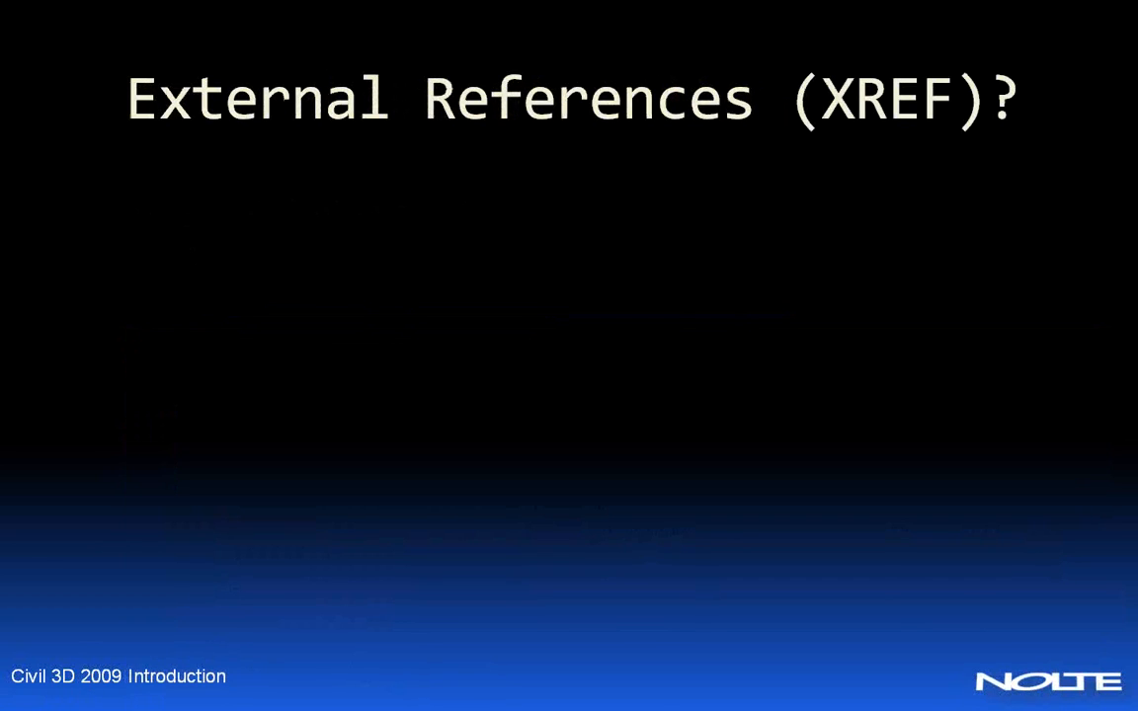
key("Right")
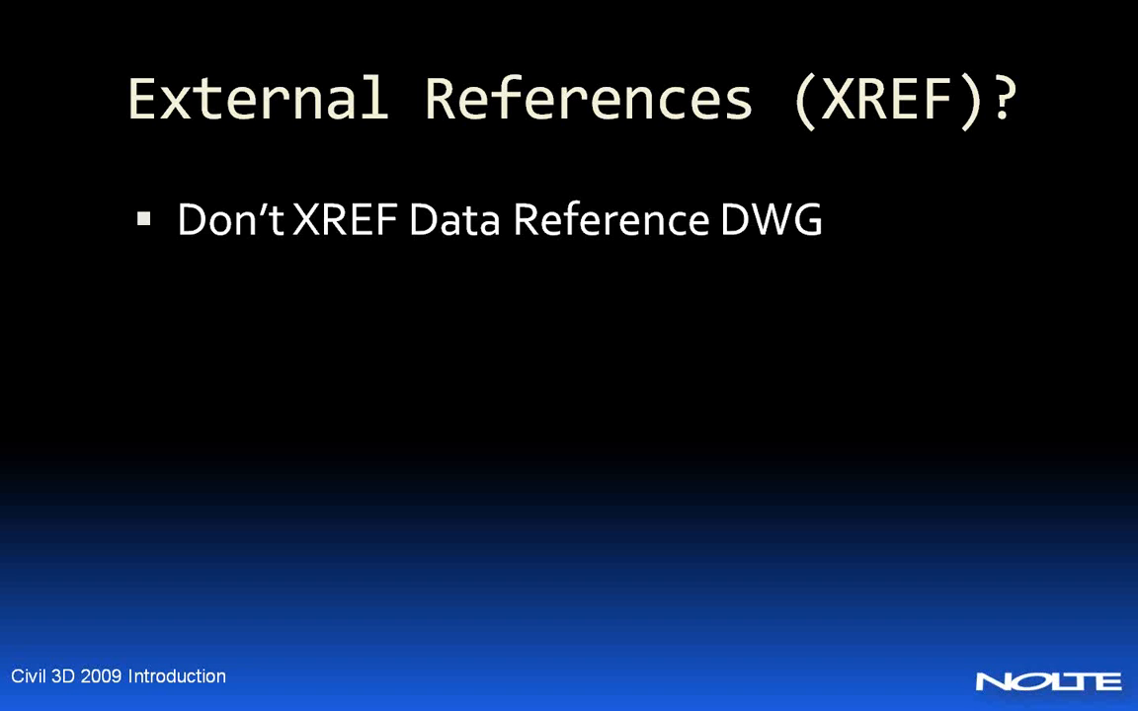
key("alt+Tab")
key("alt+Tab")
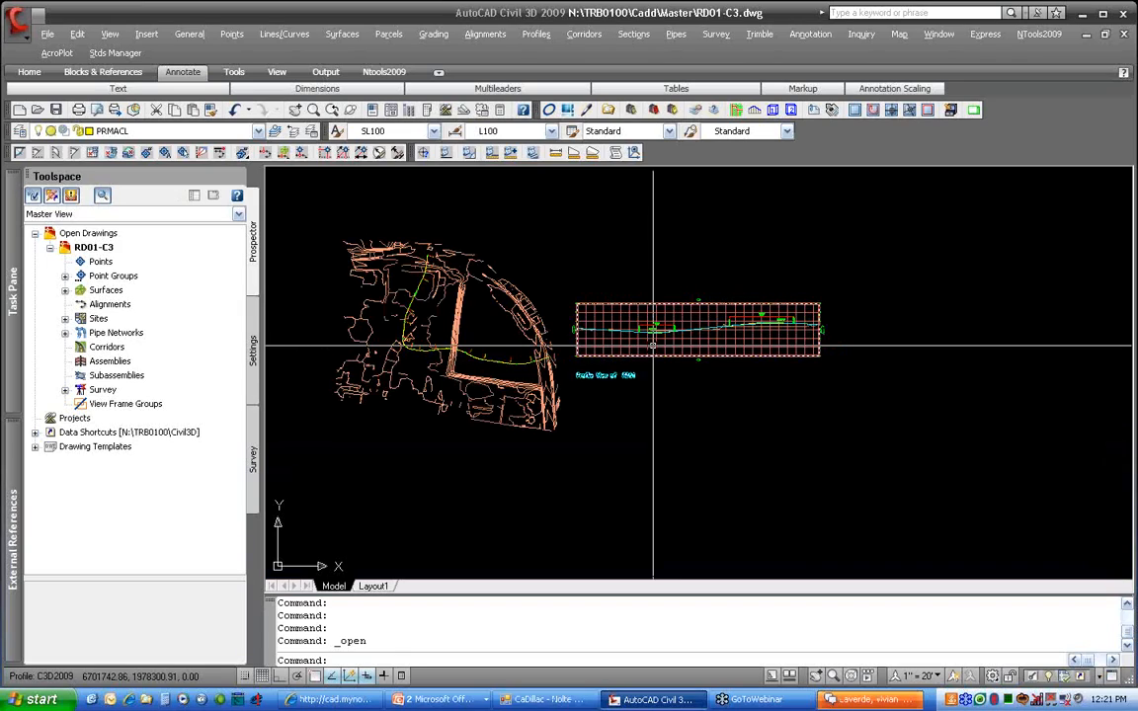
middle_click_drag(489, 353, 503, 361)
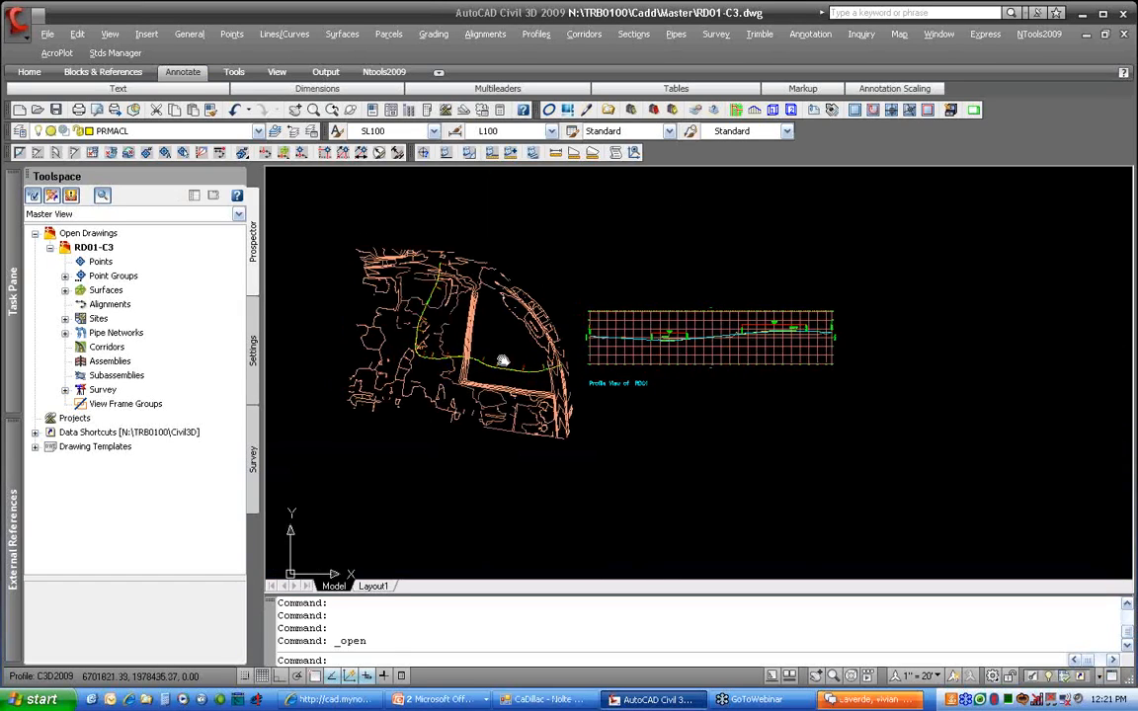
Set surface E01's style to Border Only in Surface Properties
scroll(560, 297, "up", 5)
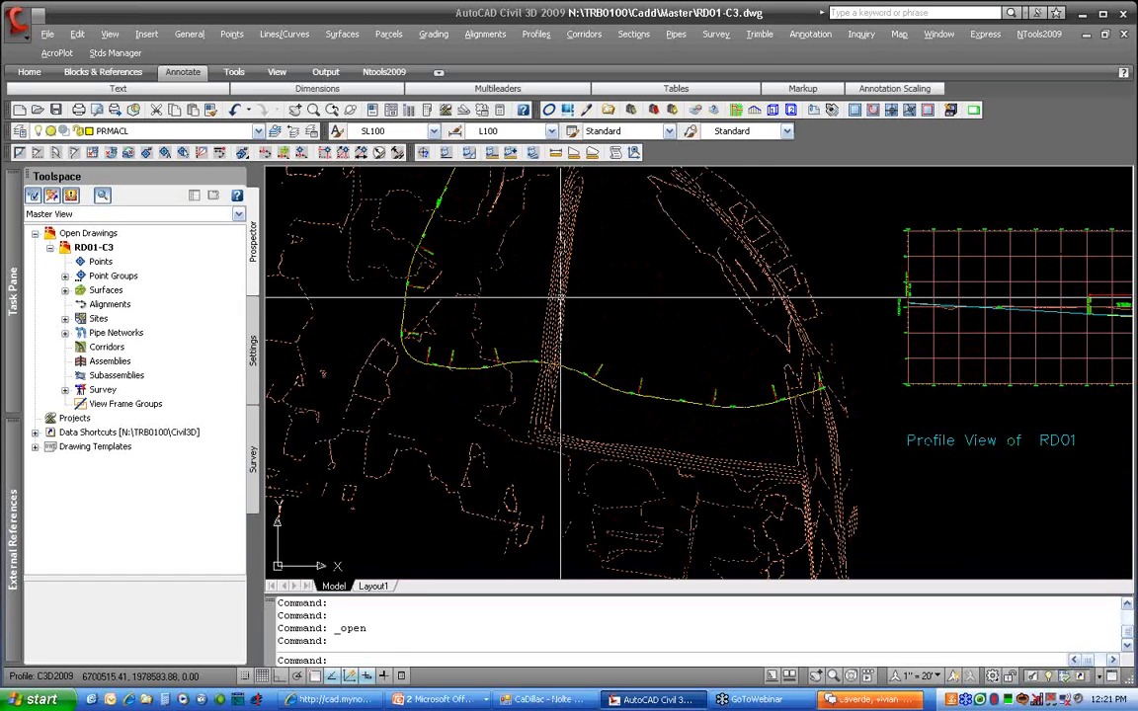
left_click(559, 296)
right_click(562, 299)
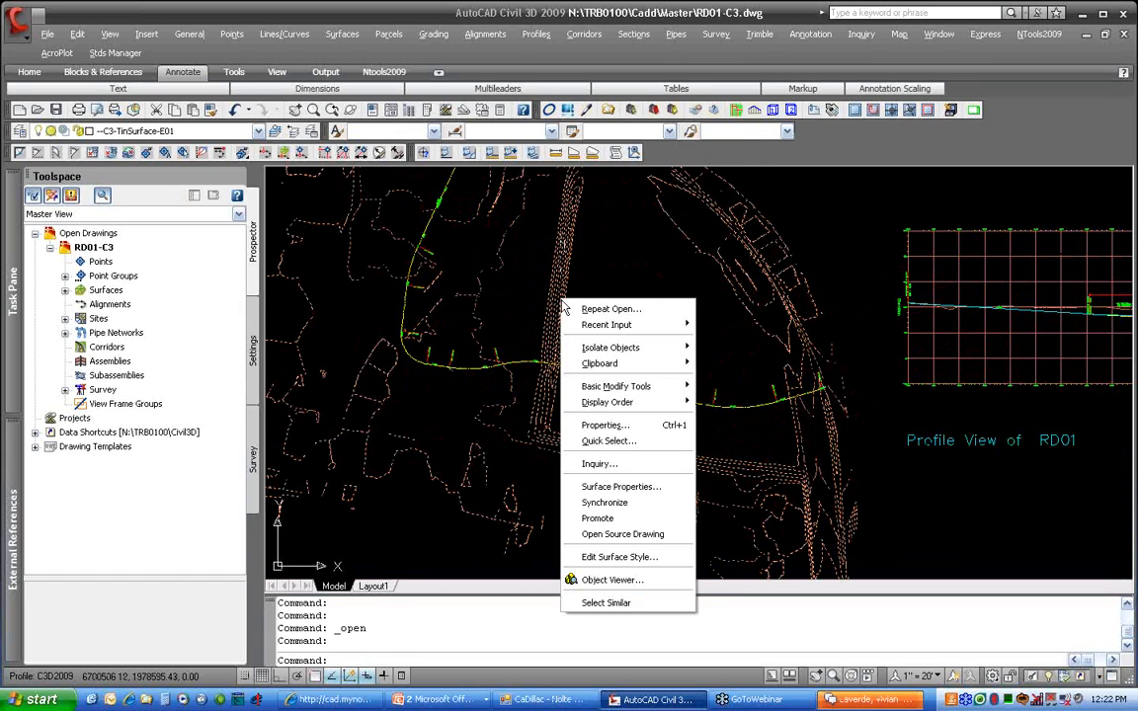
left_click(635, 494)
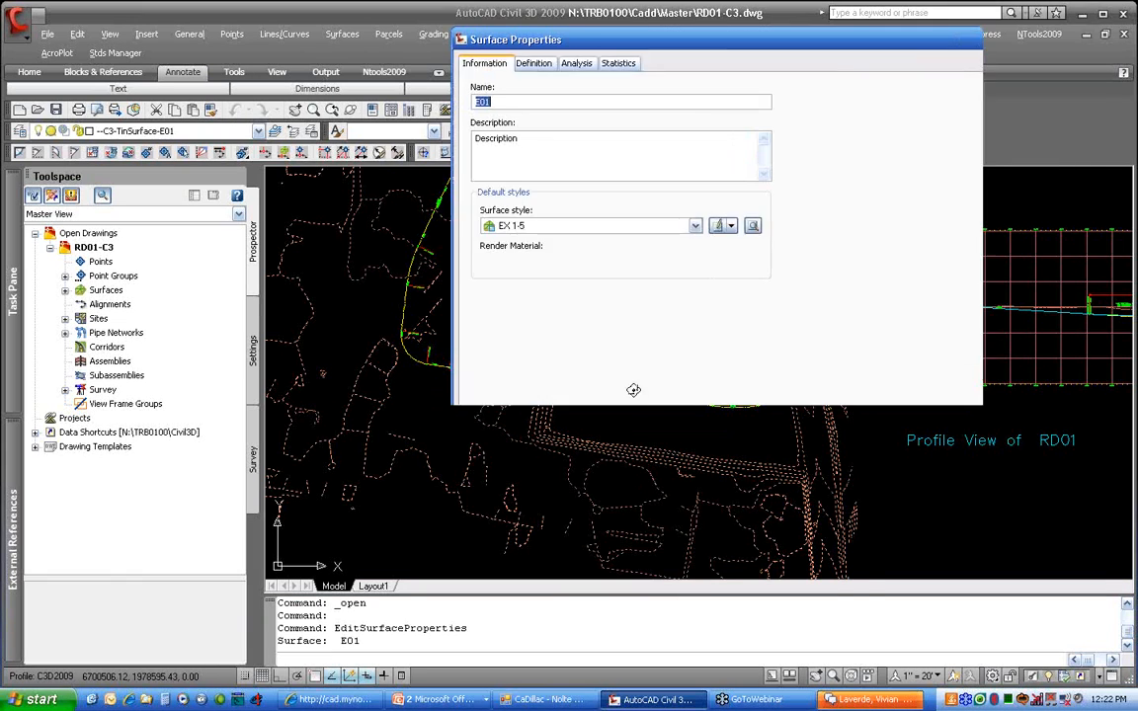
left_click(558, 225)
left_click(539, 254)
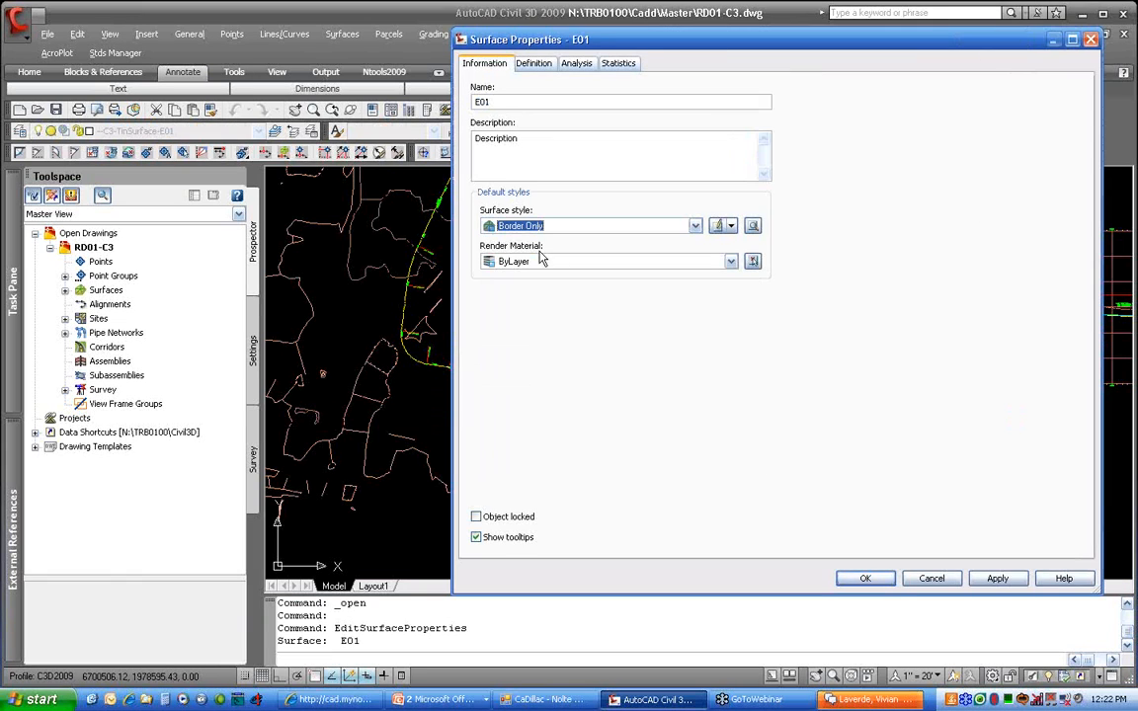
left_click(864, 578)
scroll(637, 447, "down", 2)
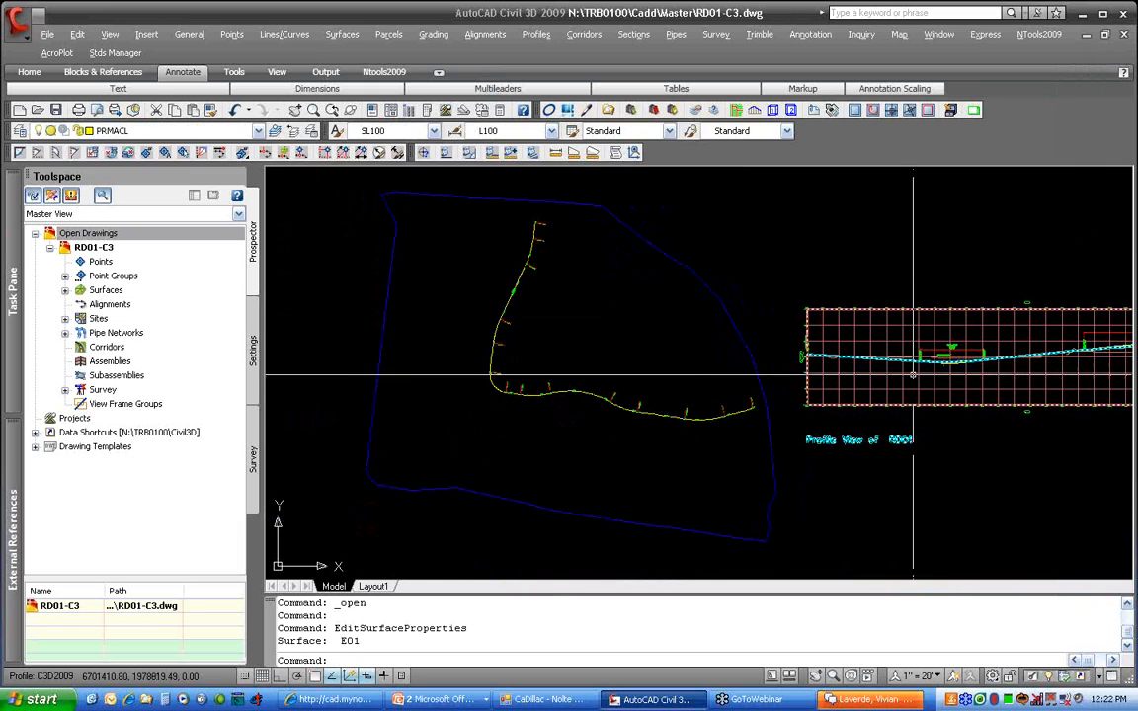
scroll(920, 378, "up", 3)
scroll(400, 379, "down", 2)
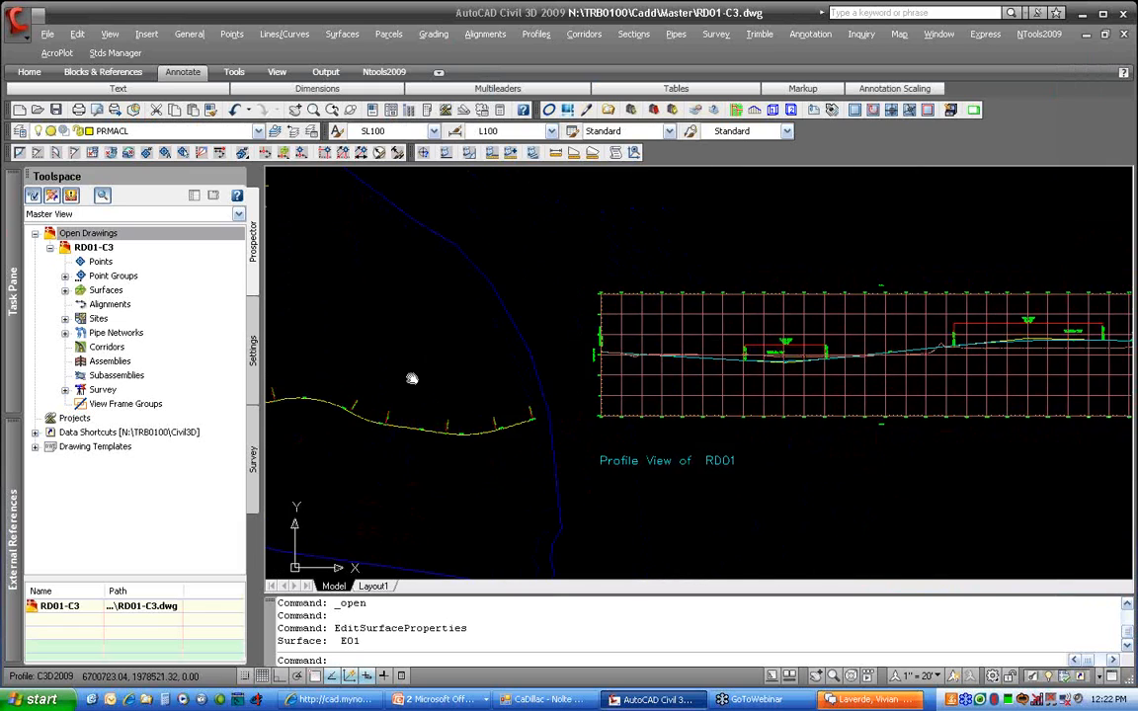
middle_click_drag(406, 381, 655, 381)
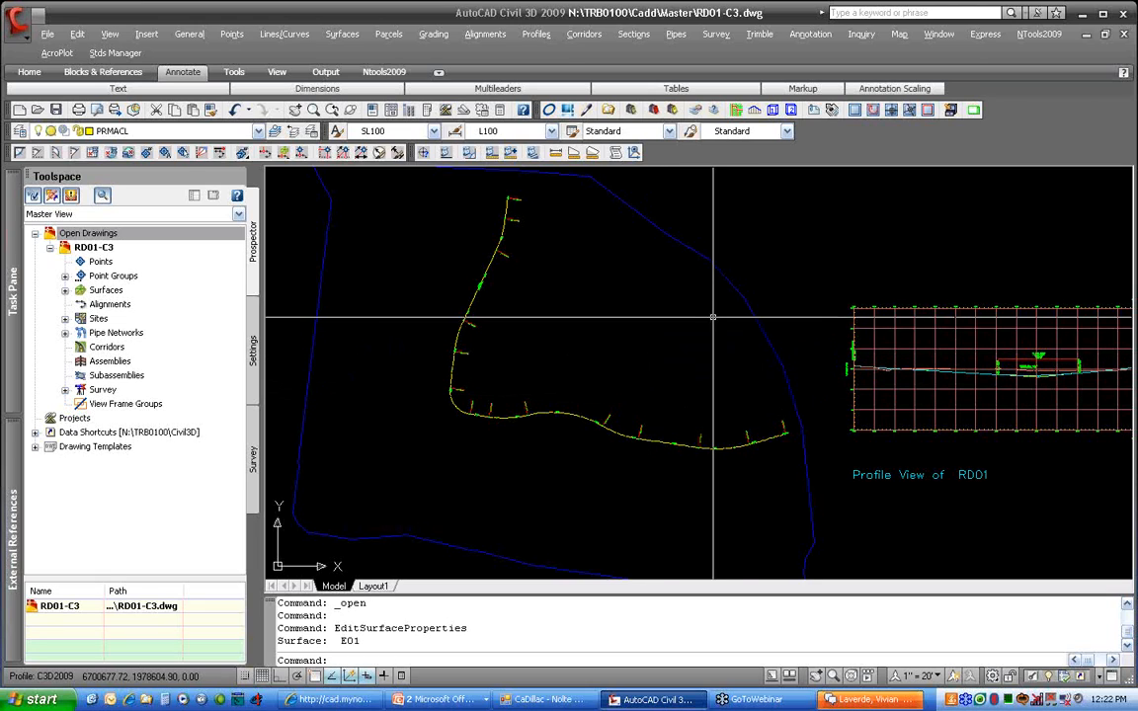
Change surface E01's style to EX 2-10, then switch to the slide show
left_click(782, 407)
right_click(781, 413)
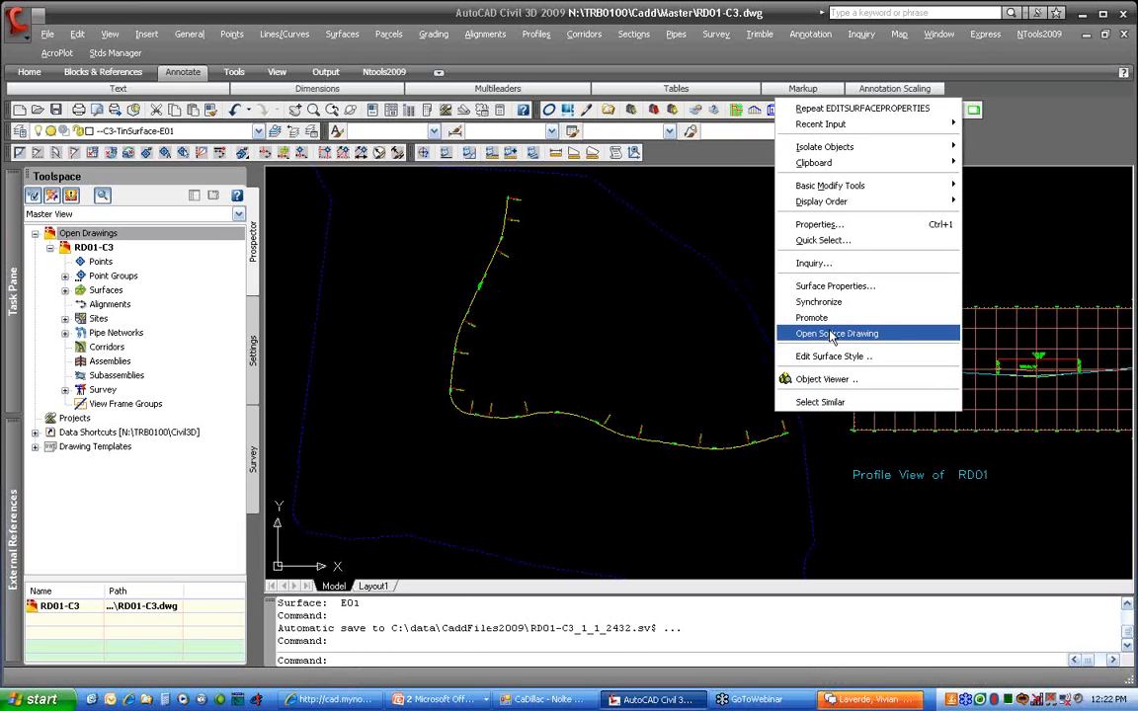
left_click(679, 284)
key("Escape")
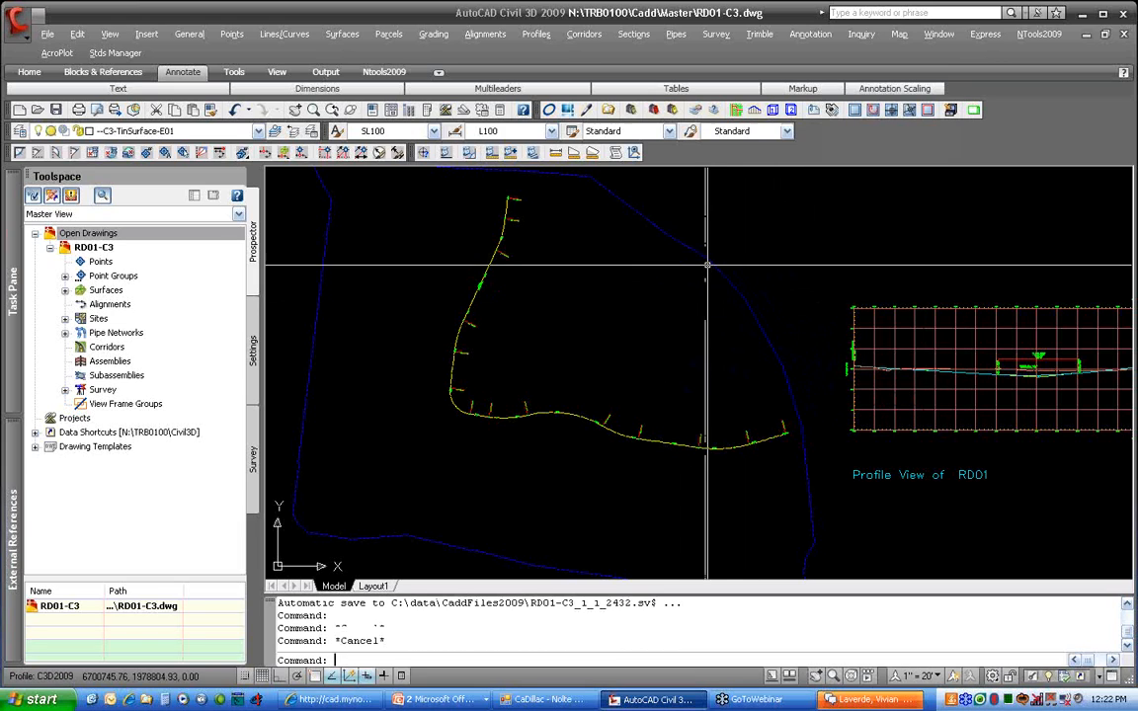
key("Escape")
left_click(713, 260)
right_click(712, 261)
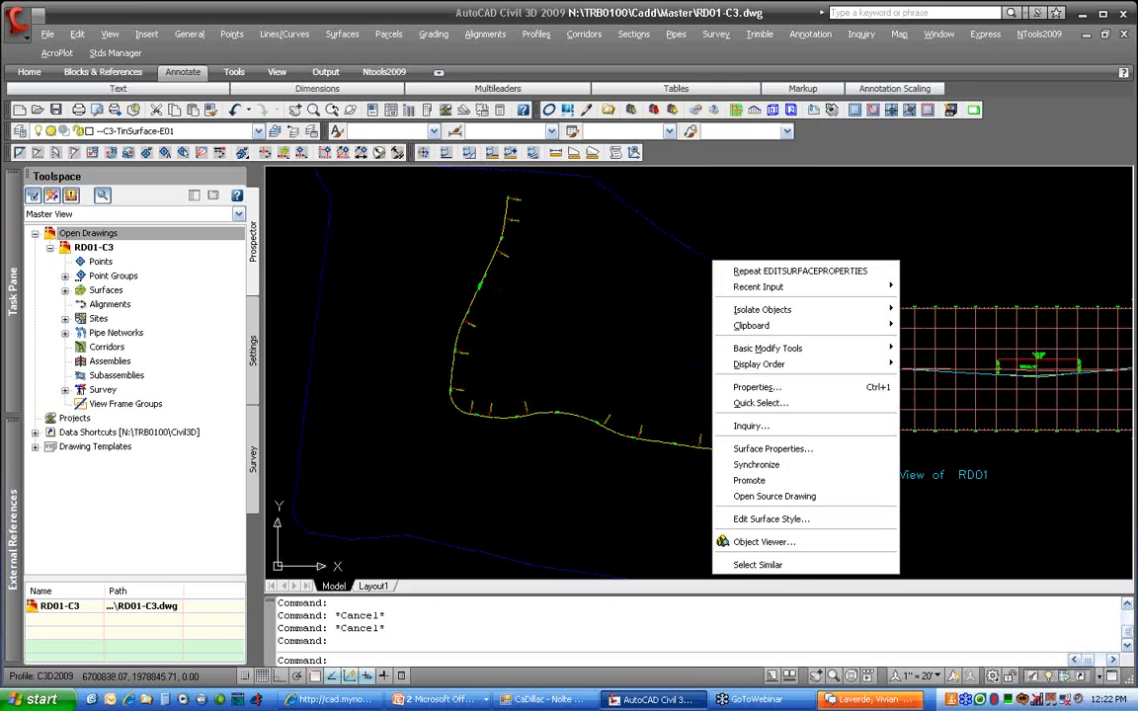
left_click(790, 449)
left_click(607, 234)
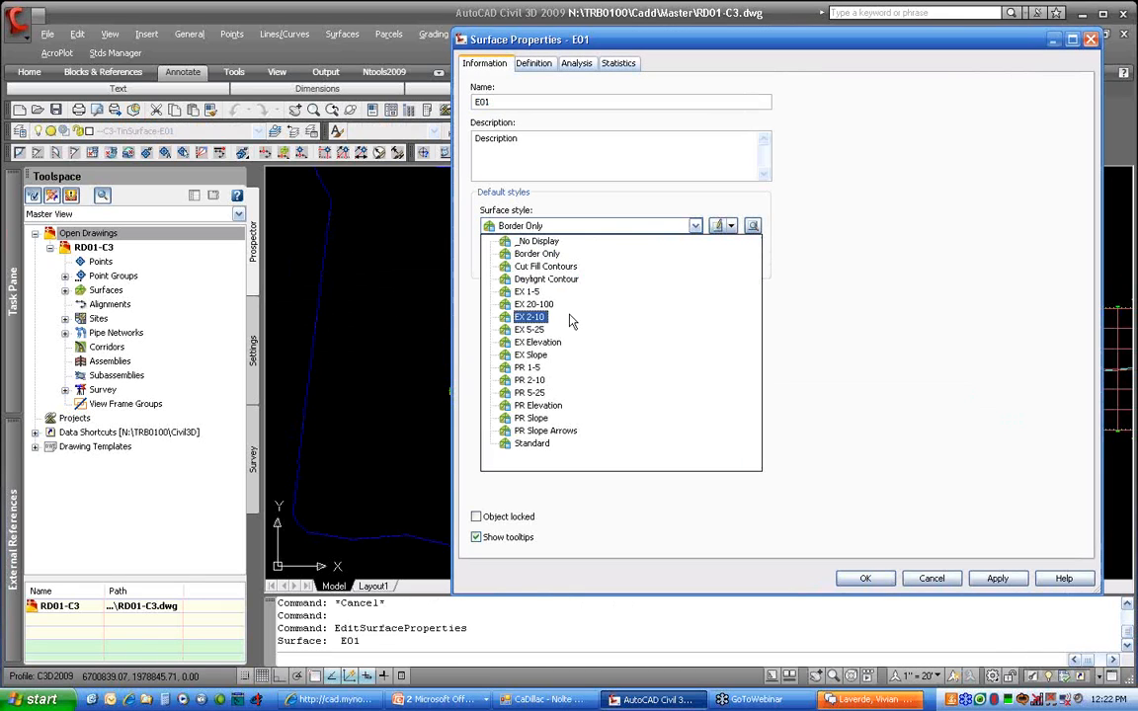
left_click(538, 332)
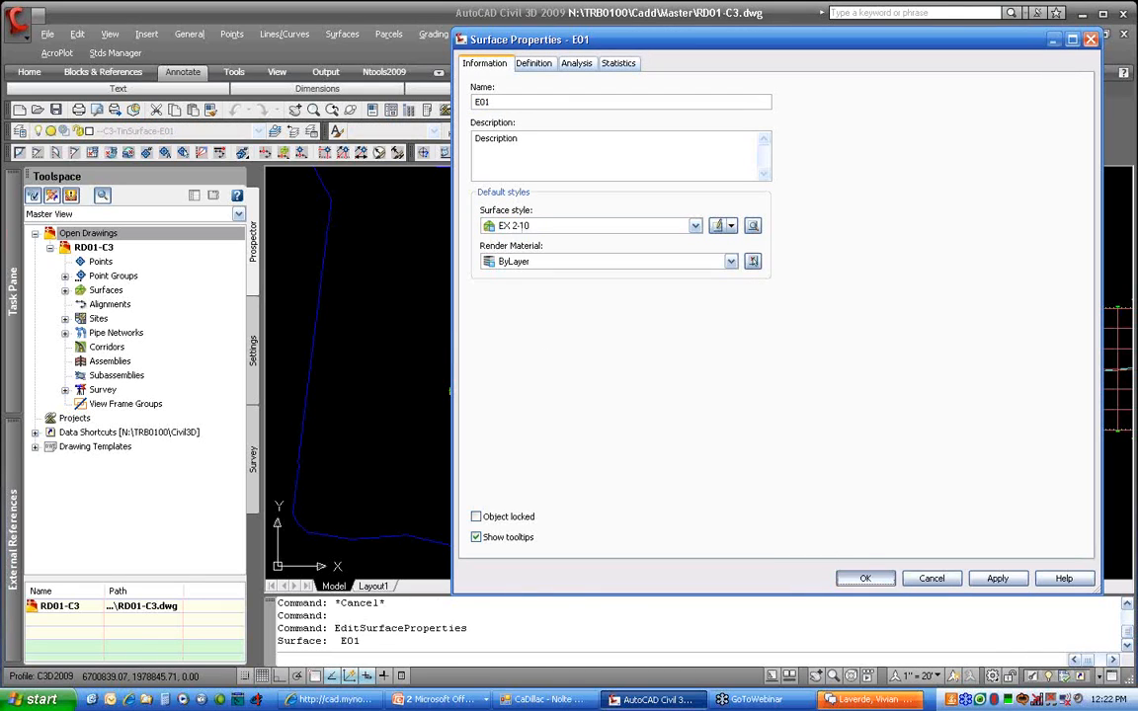
left_click(864, 578)
middle_click_drag(667, 426, 705, 391)
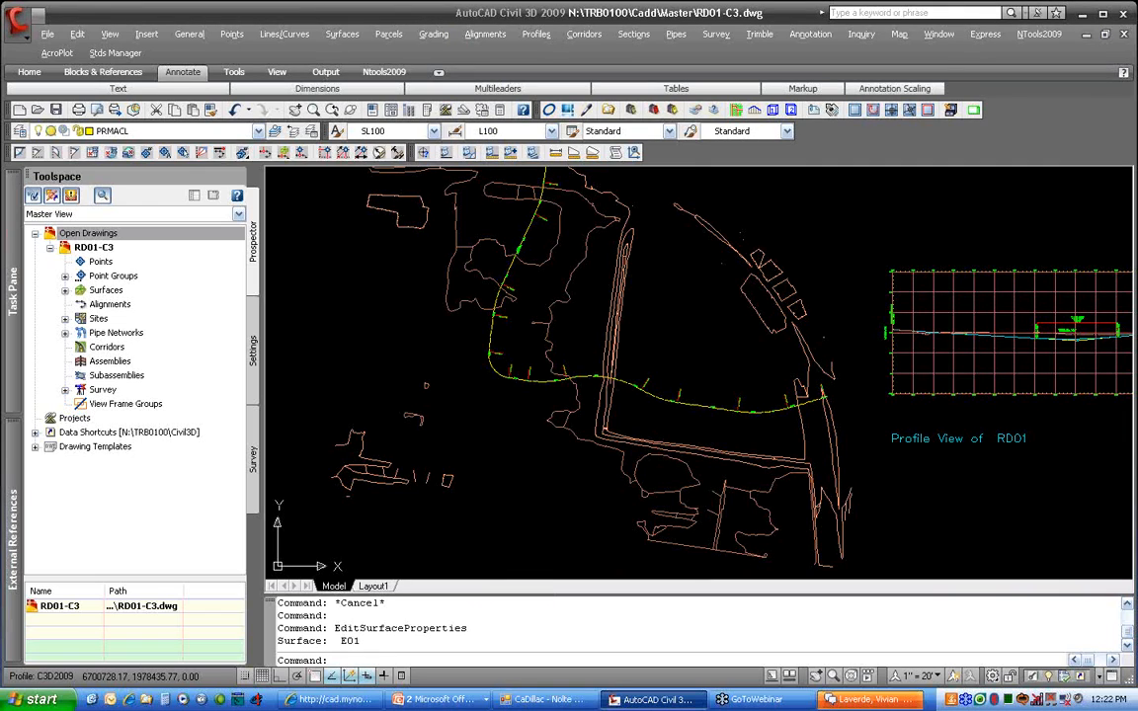
key("alt+Tab")
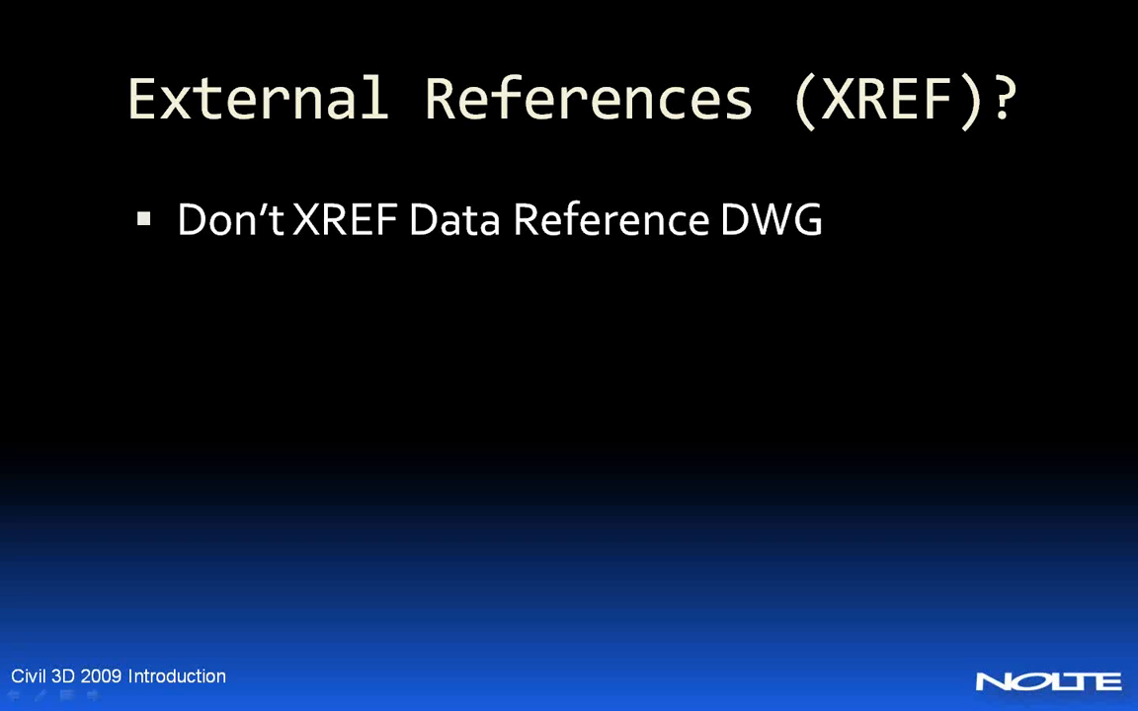
Reveal the Parcels bullet with its Label Line and Curve sub-point, then return to Civil 3D
key("Right")
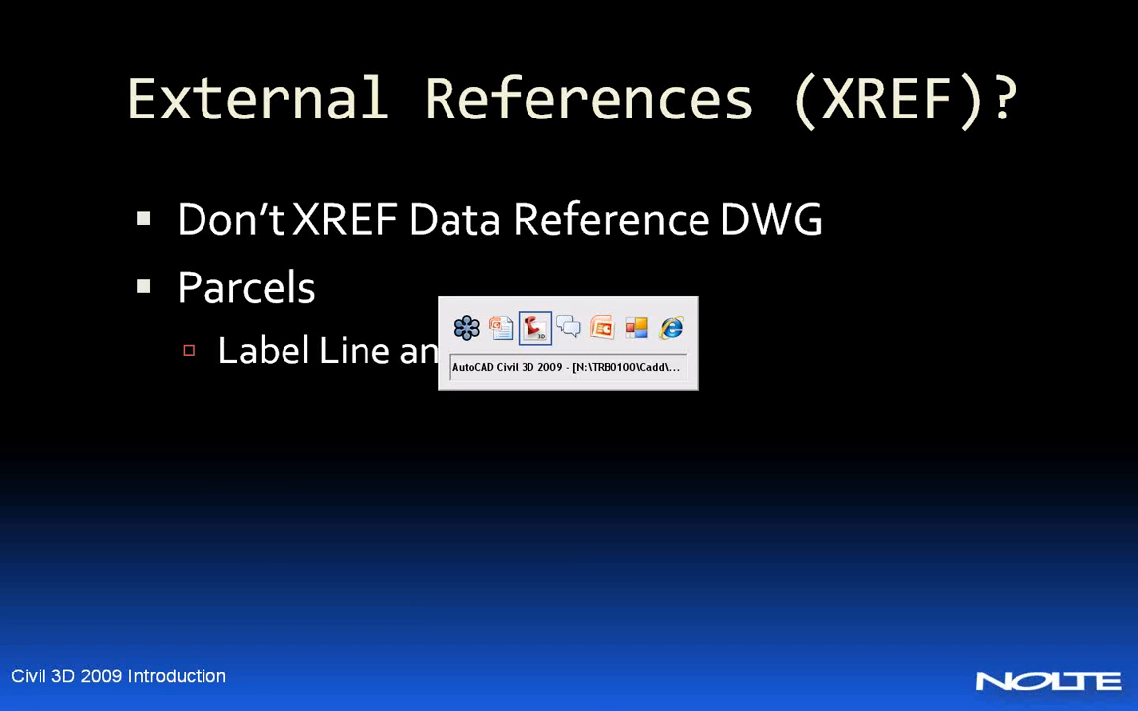
key("alt+Tab")
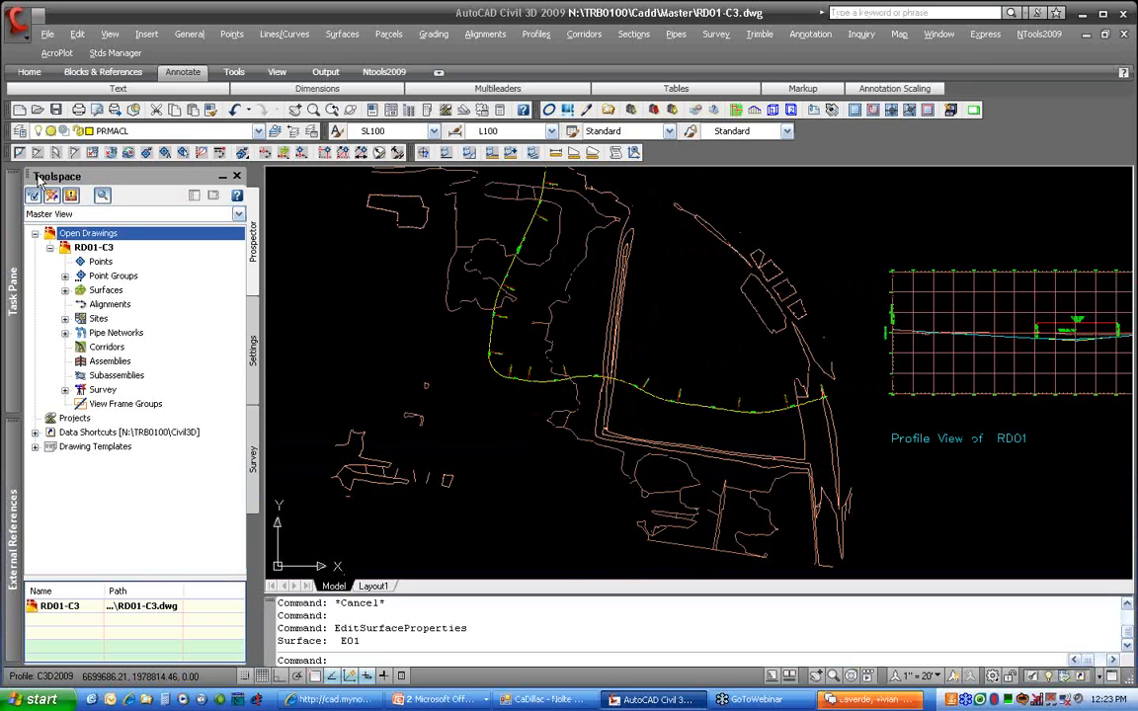
Open PRMA.dwg from the Master folder
left_click(36, 109)
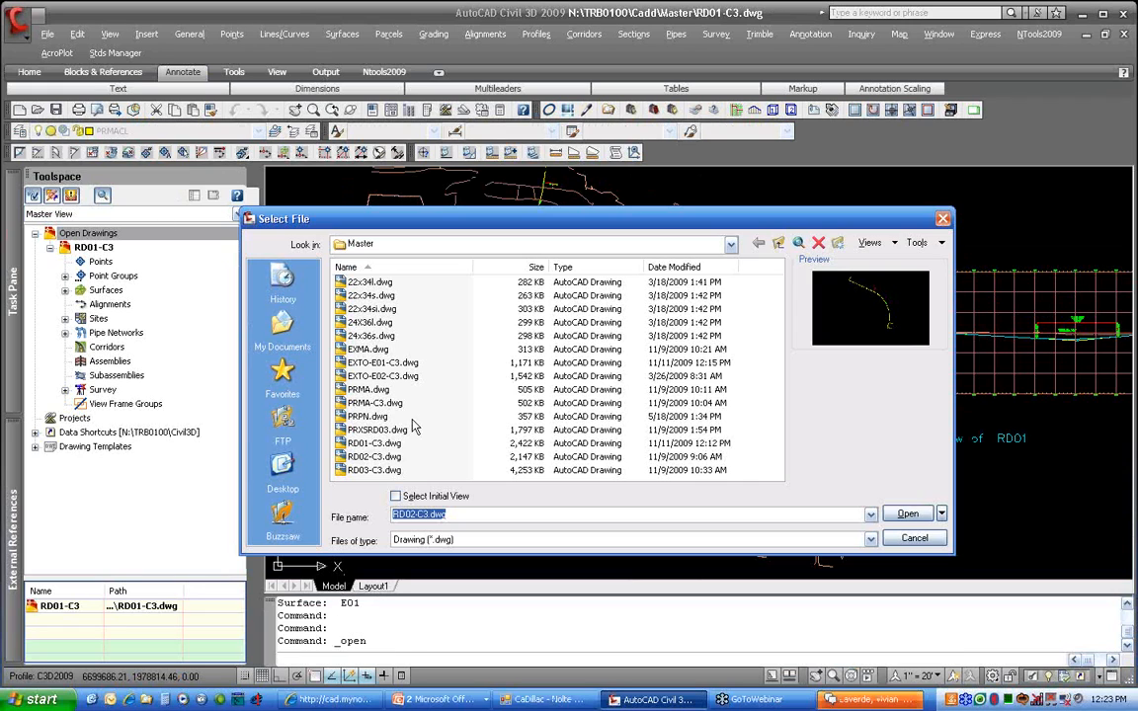
left_click(405, 404)
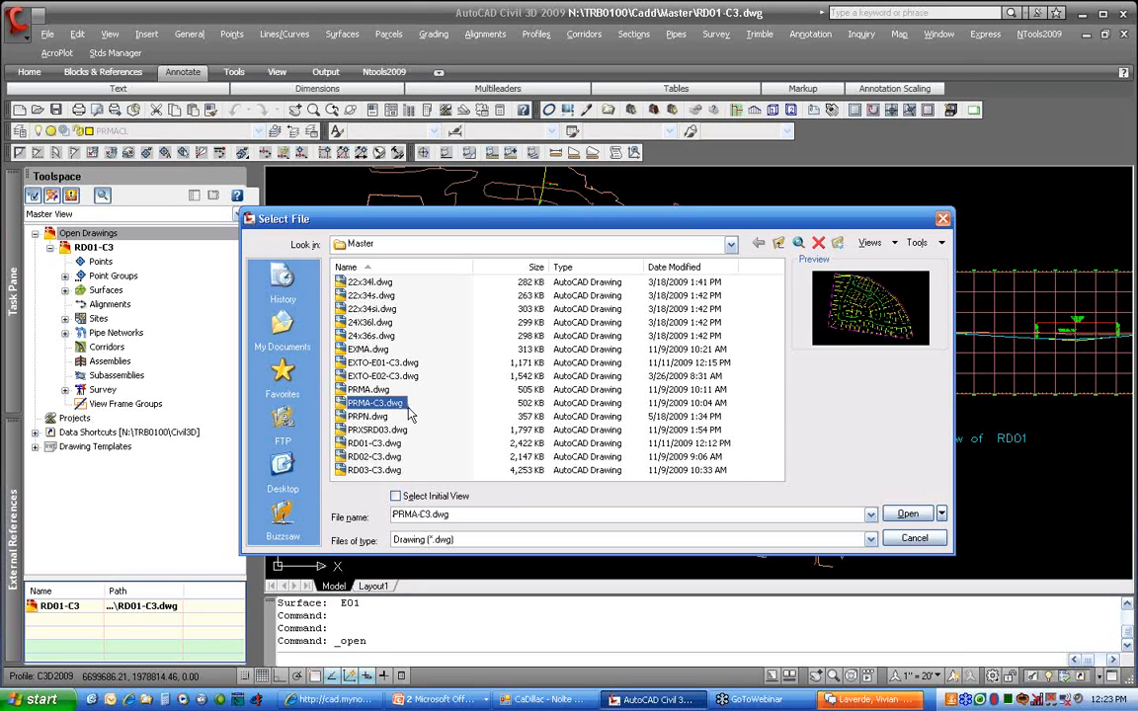
left_click(372, 390)
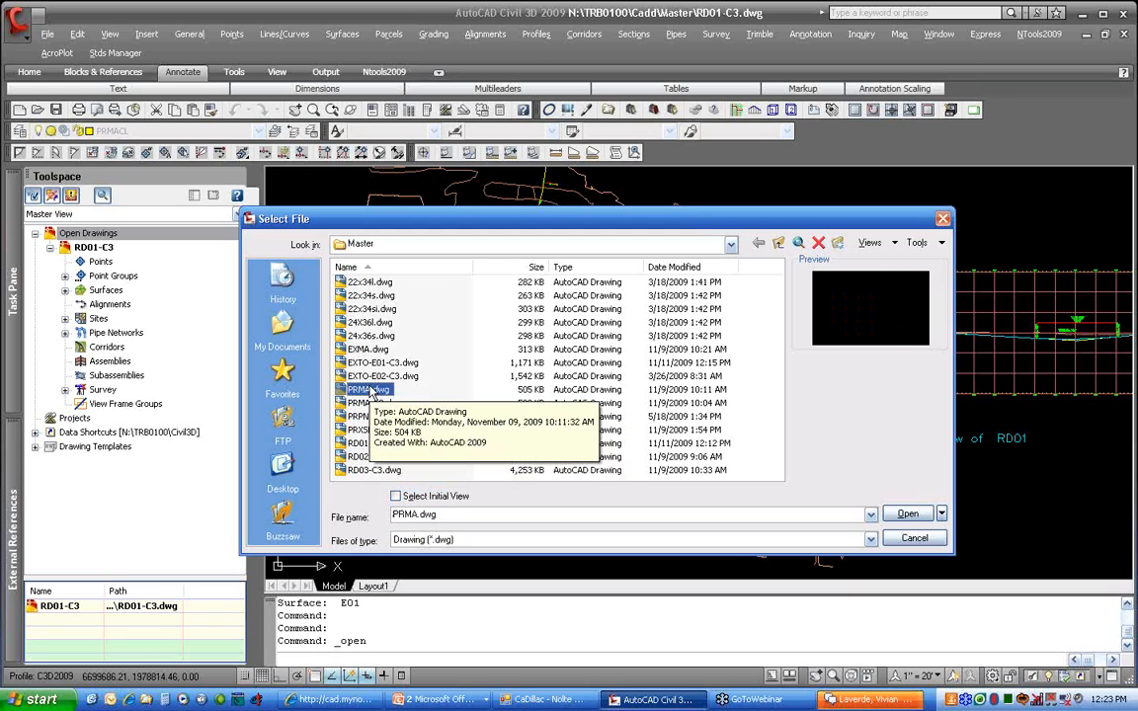
left_click(400, 403)
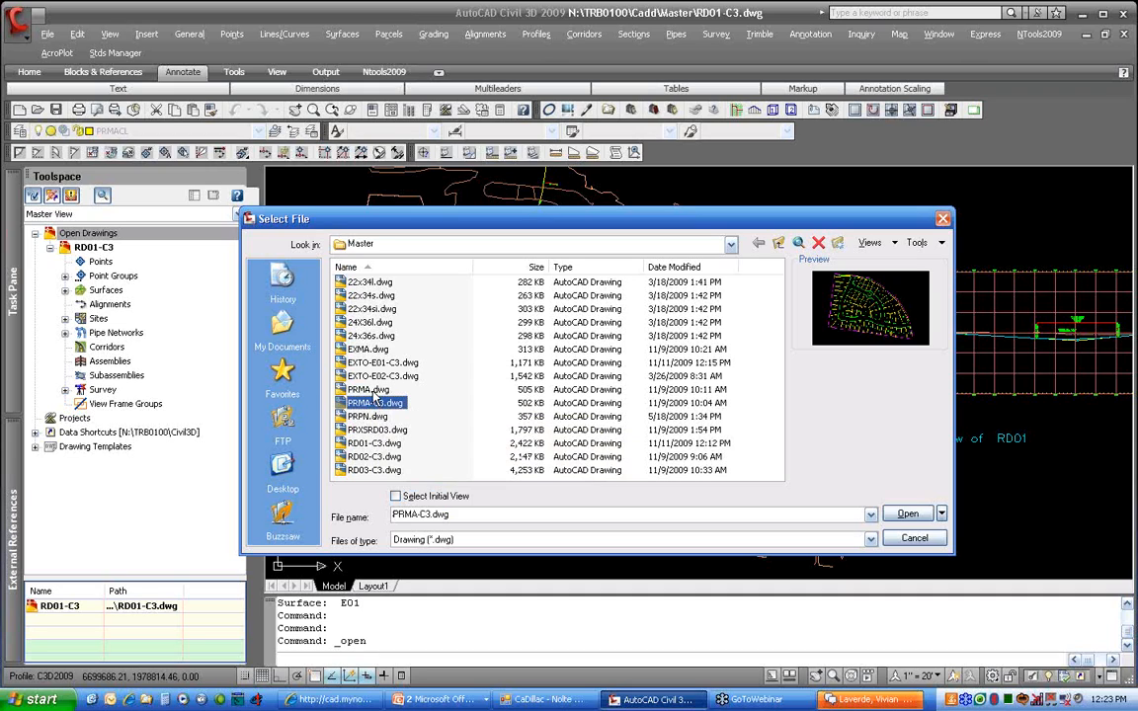
left_click(373, 391)
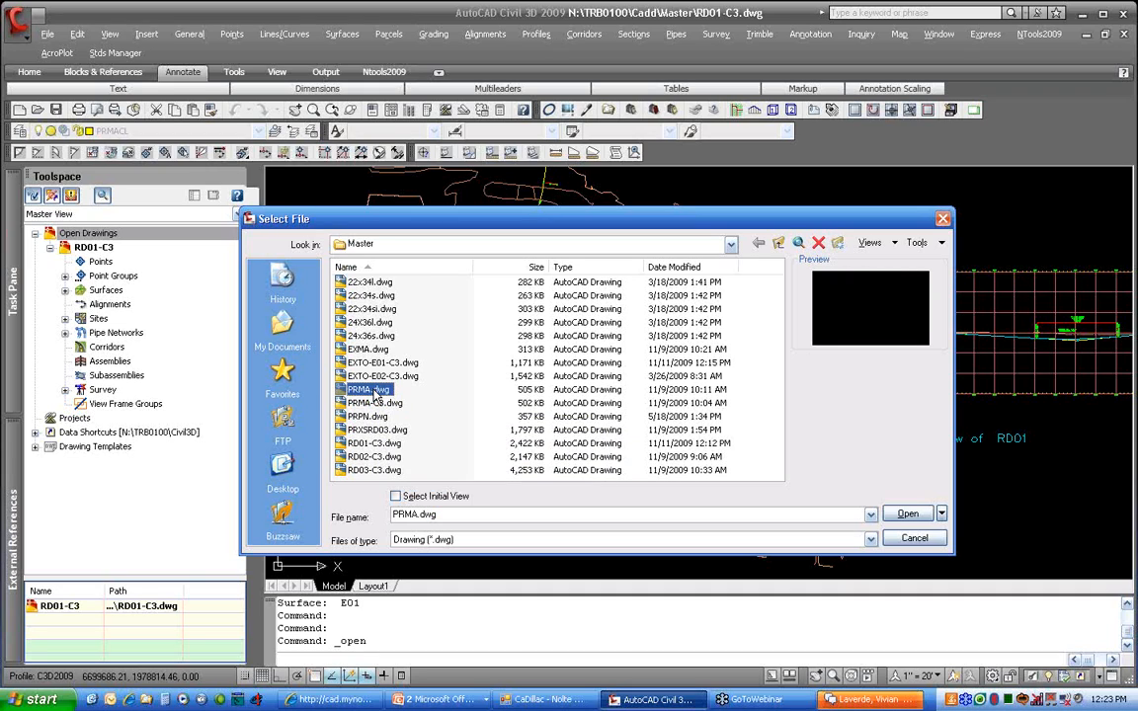
left_click(906, 513)
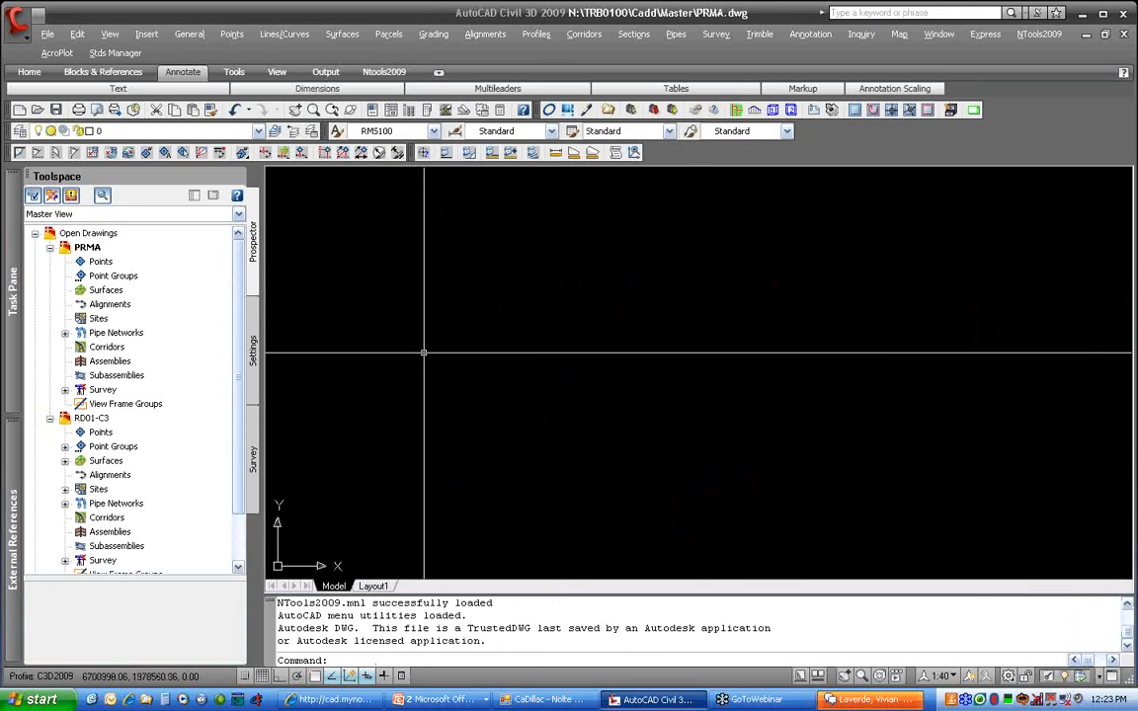
Open PRMA-C3.dwg as well
left_click(40, 112)
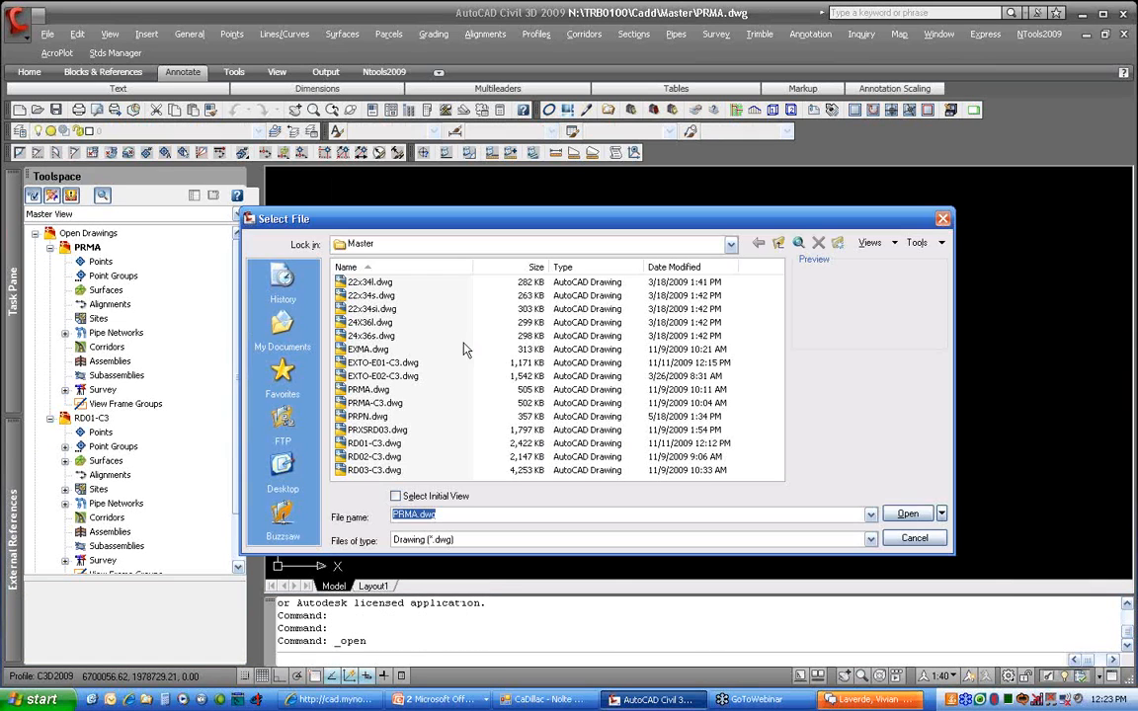
left_click(375, 403)
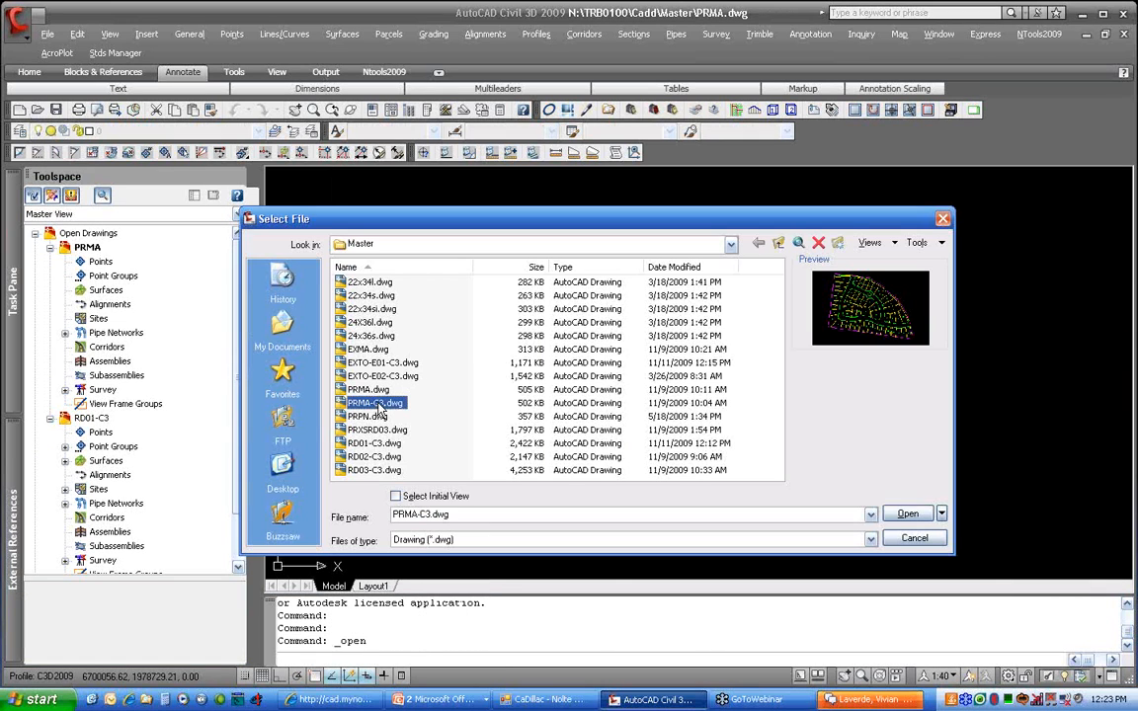
left_click(908, 515)
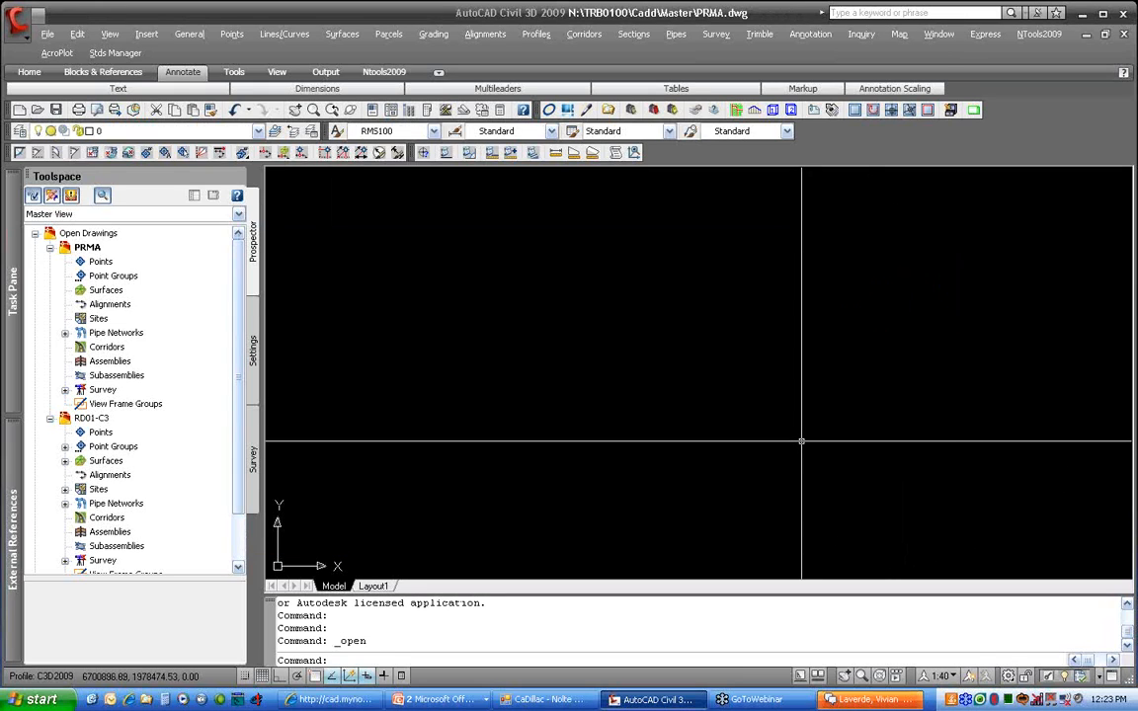
Attach PRMA-C3.dwg as an overlay xref using XREF
type("xref")
key("Return")
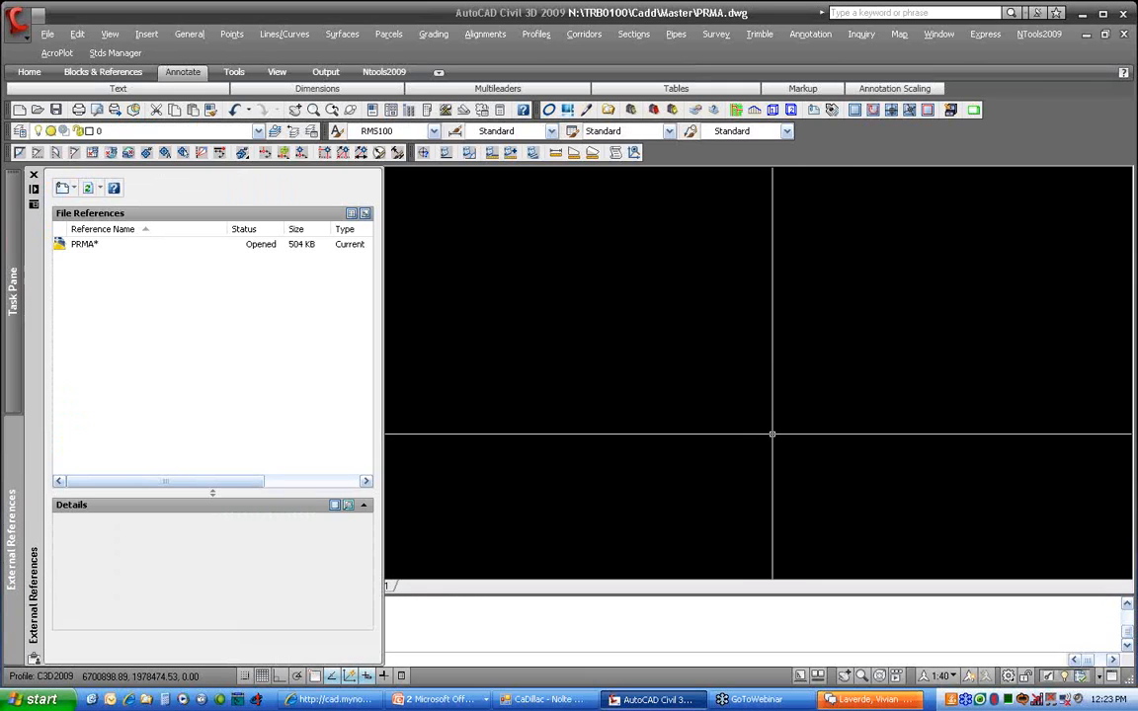
left_click(61, 189)
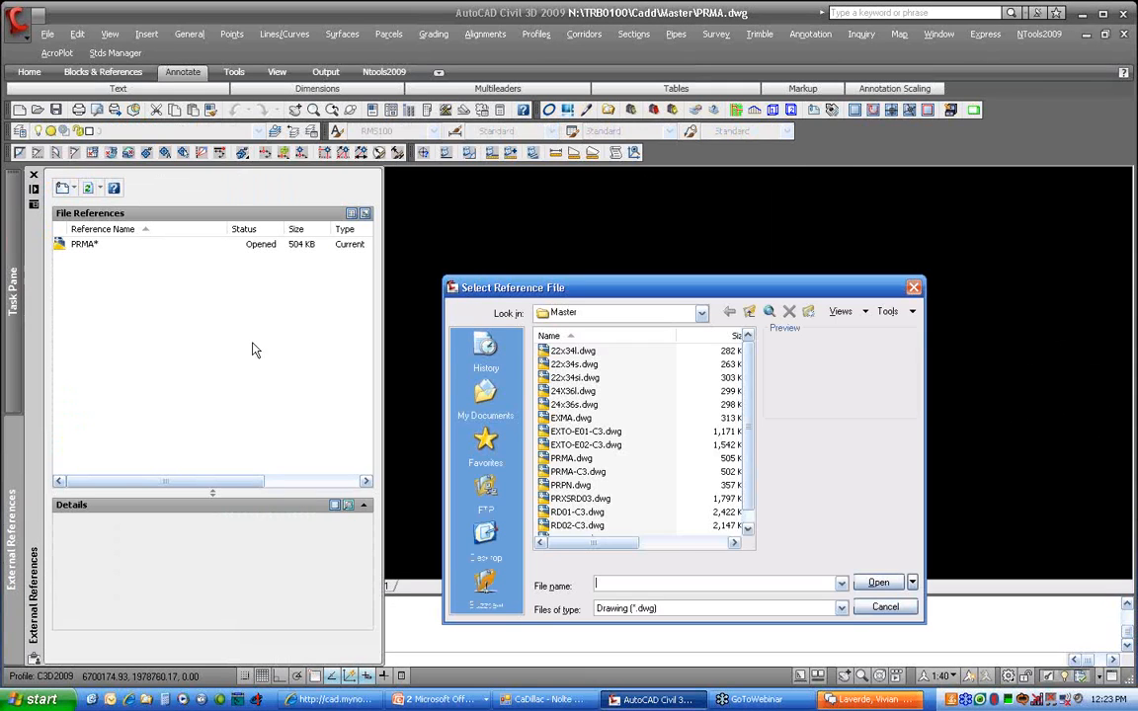
left_click(577, 471)
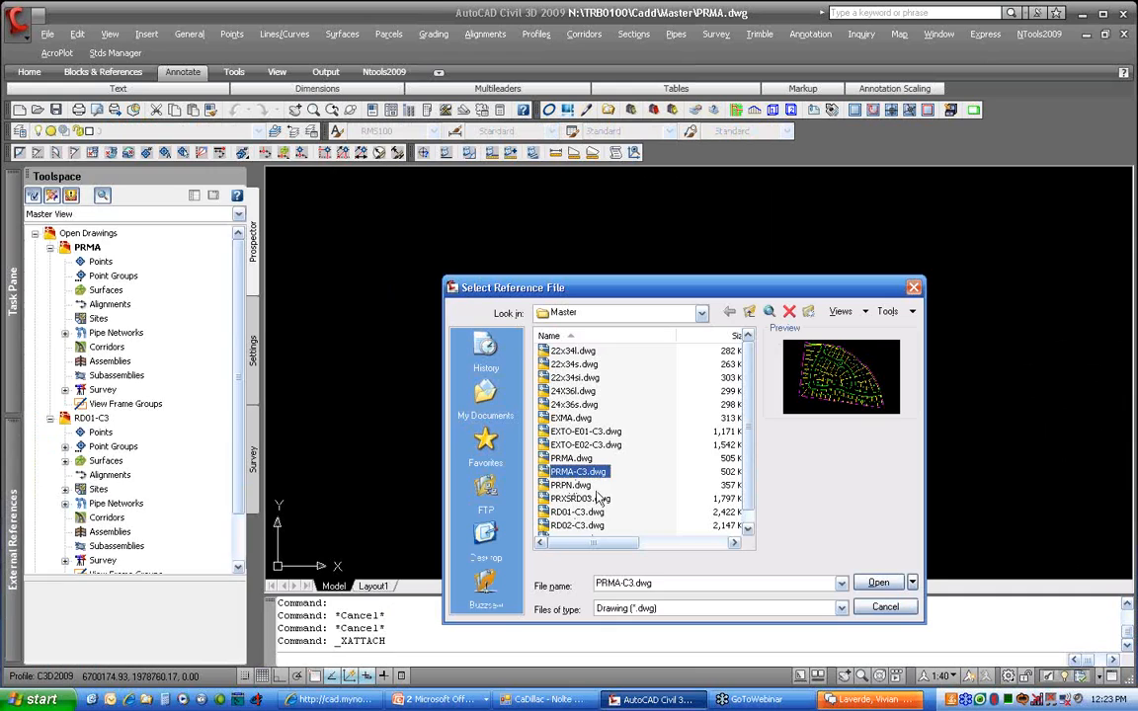
left_click(877, 584)
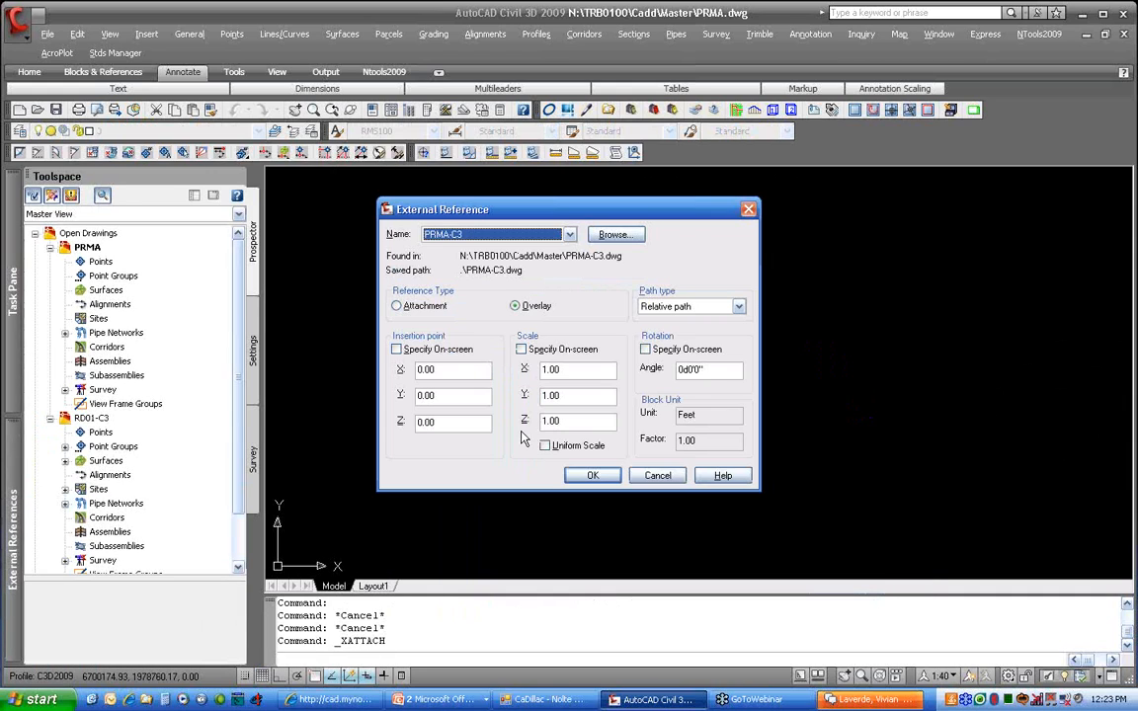
left_click(591, 476)
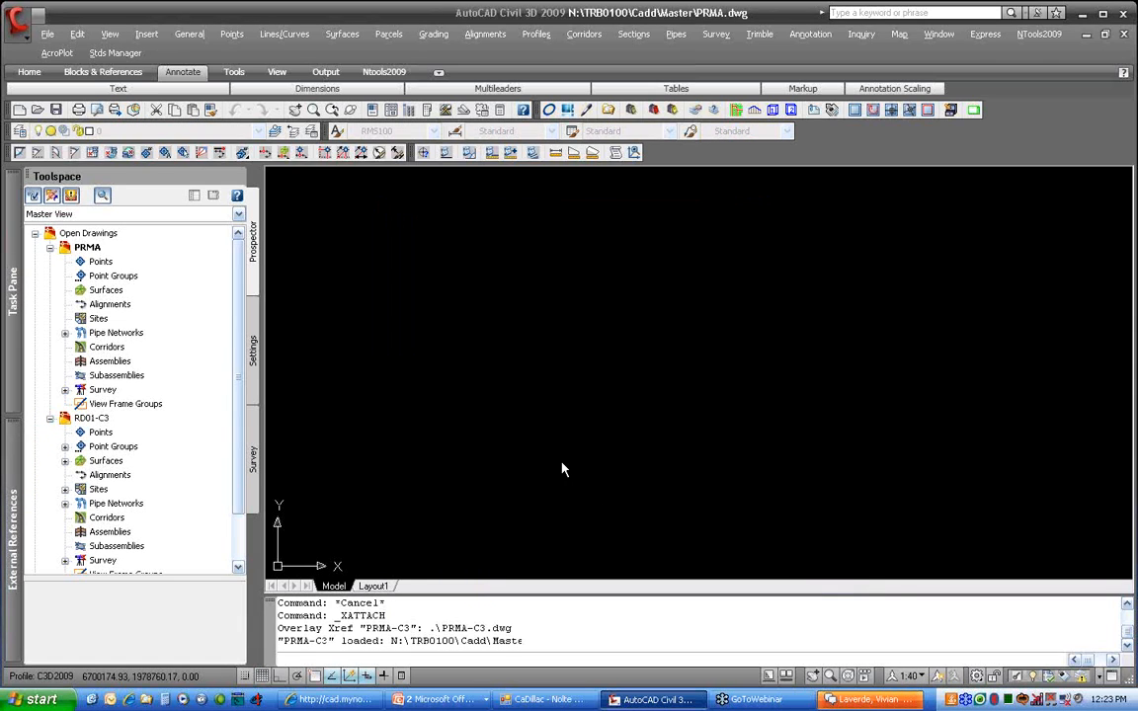
Dismiss the new-layers notice and pan to center the subdivision lots
scroll(549, 439, "down", 2)
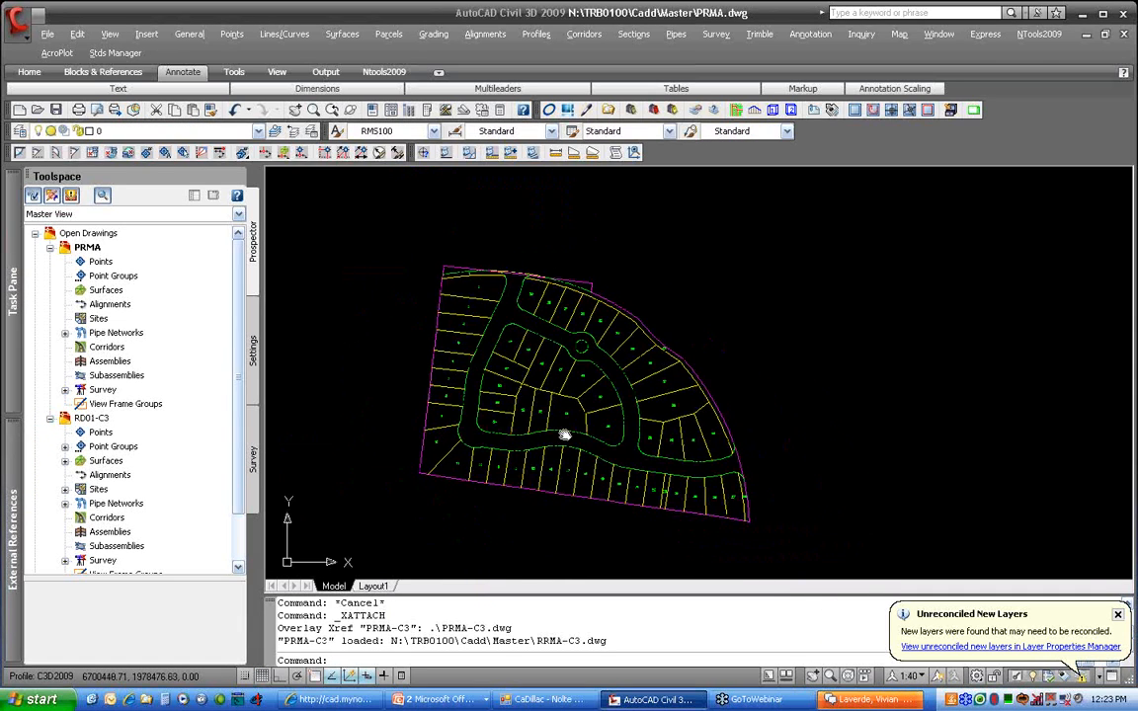
left_click(1118, 616)
scroll(770, 427, "up", 2)
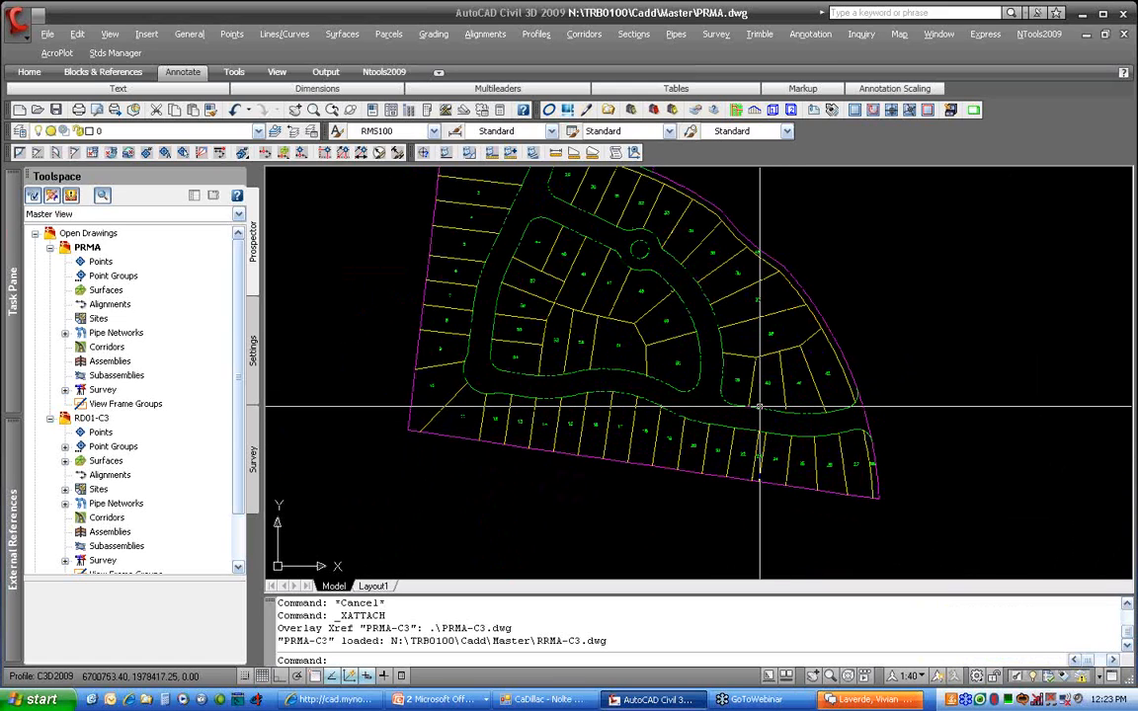
left_click(759, 406)
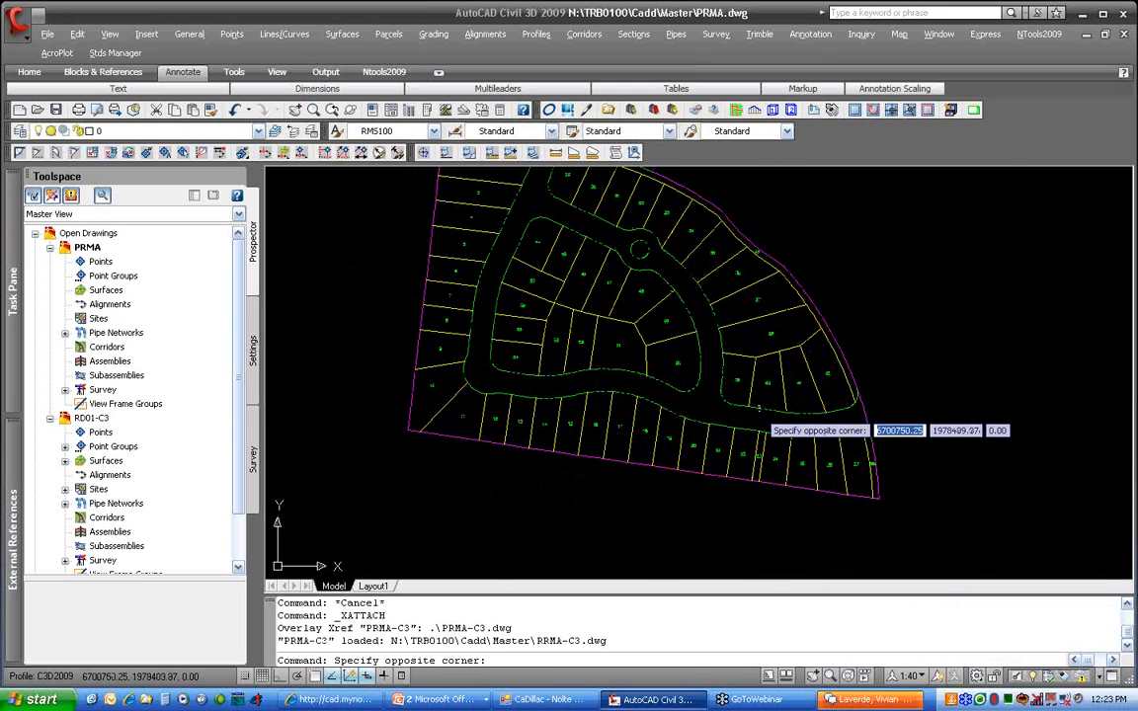
key("Escape")
middle_click_drag(653, 363, 742, 395)
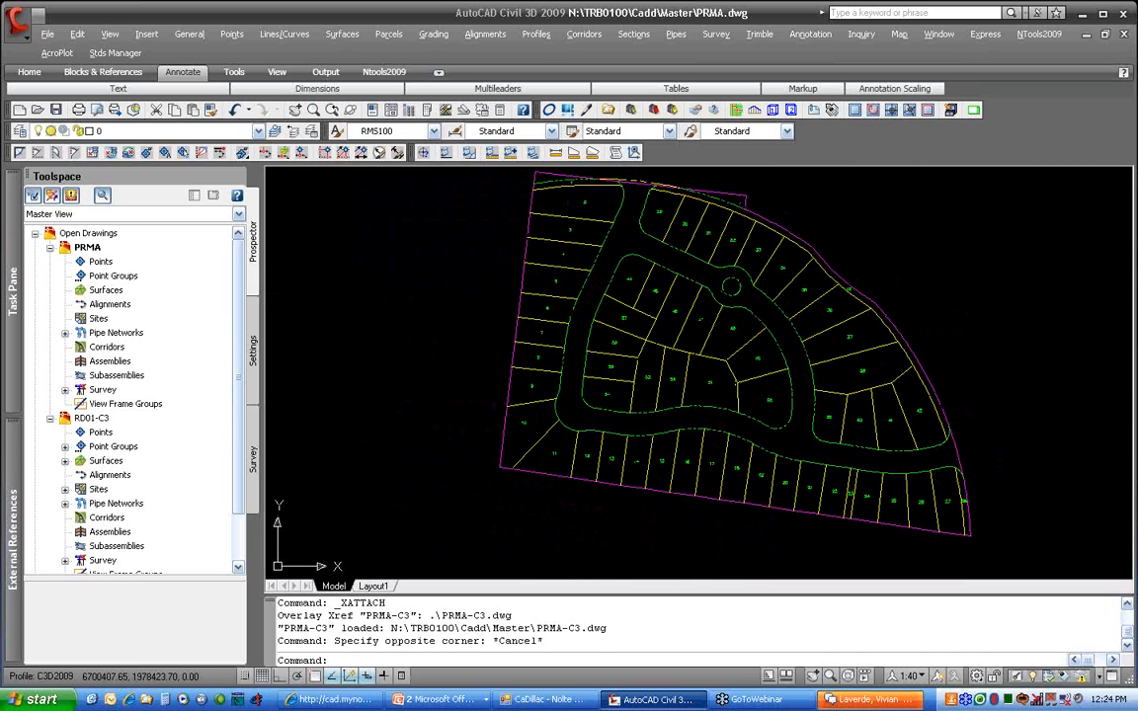
left_click(388, 34)
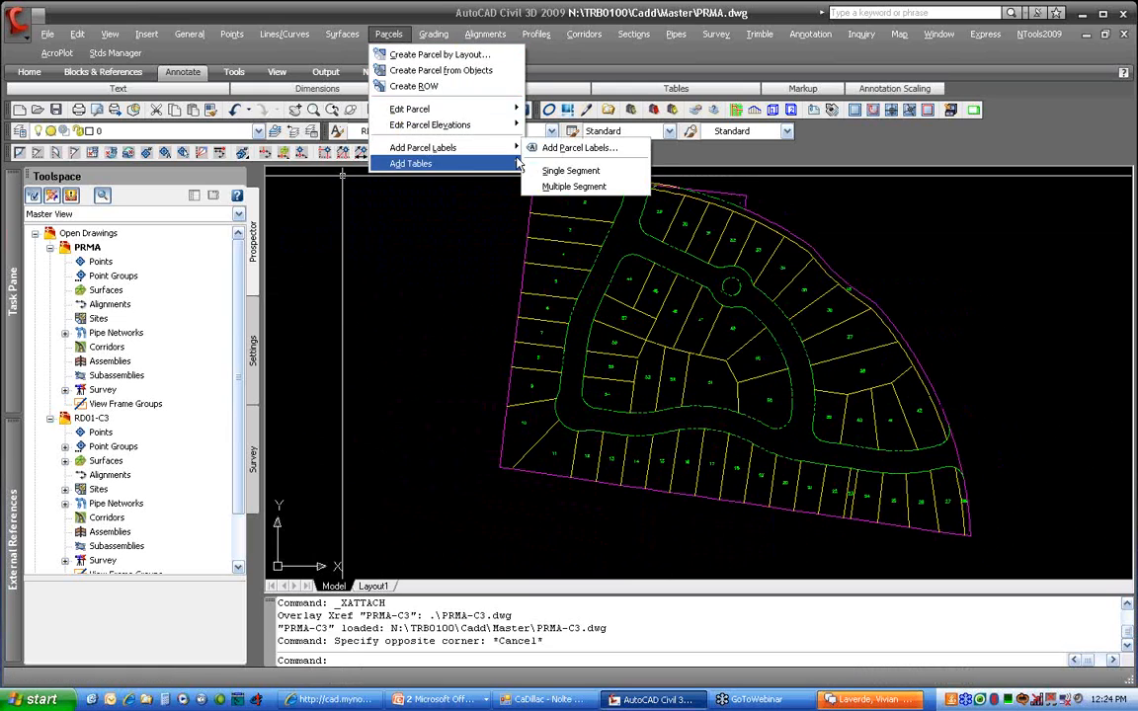
Choose the PRMALO Bearing Above Distance Below line label style in Add Parcel Labels
left_click(553, 147)
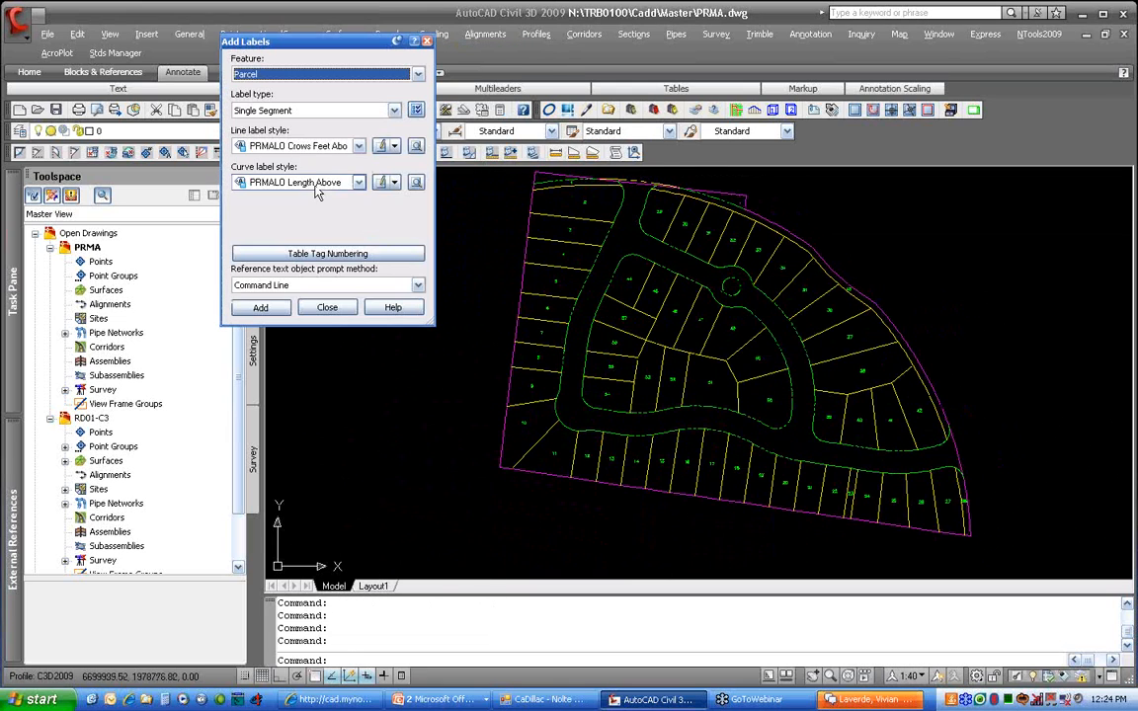
left_click(286, 146)
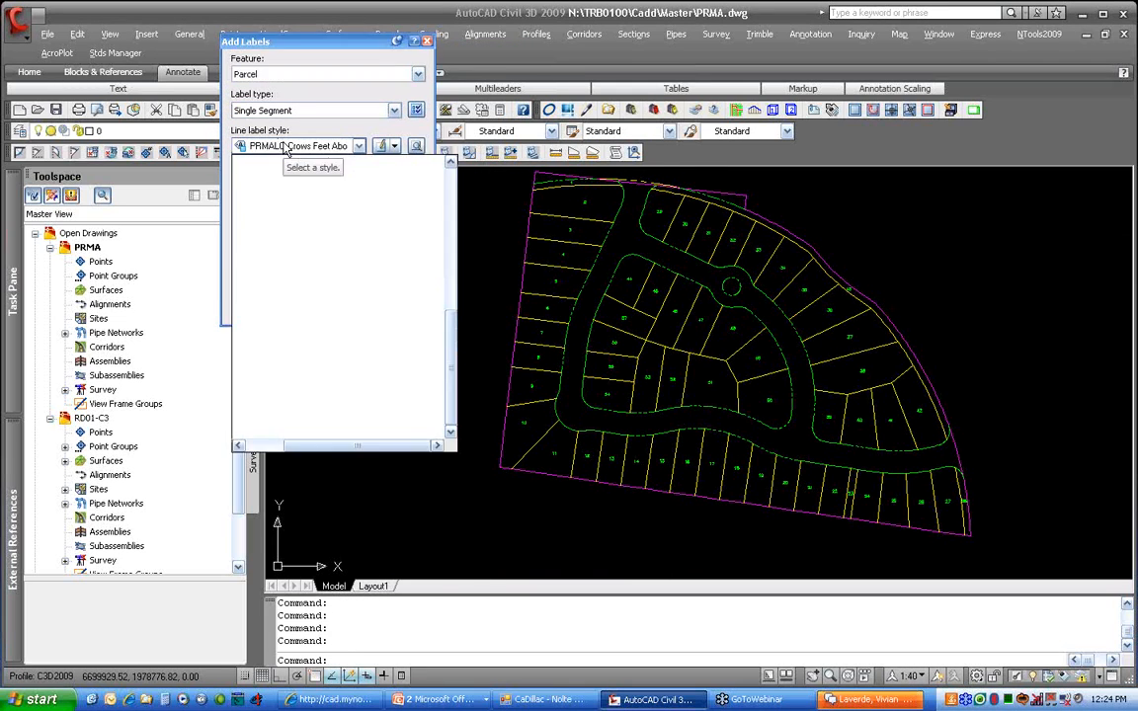
scroll(343, 274, "up", 4)
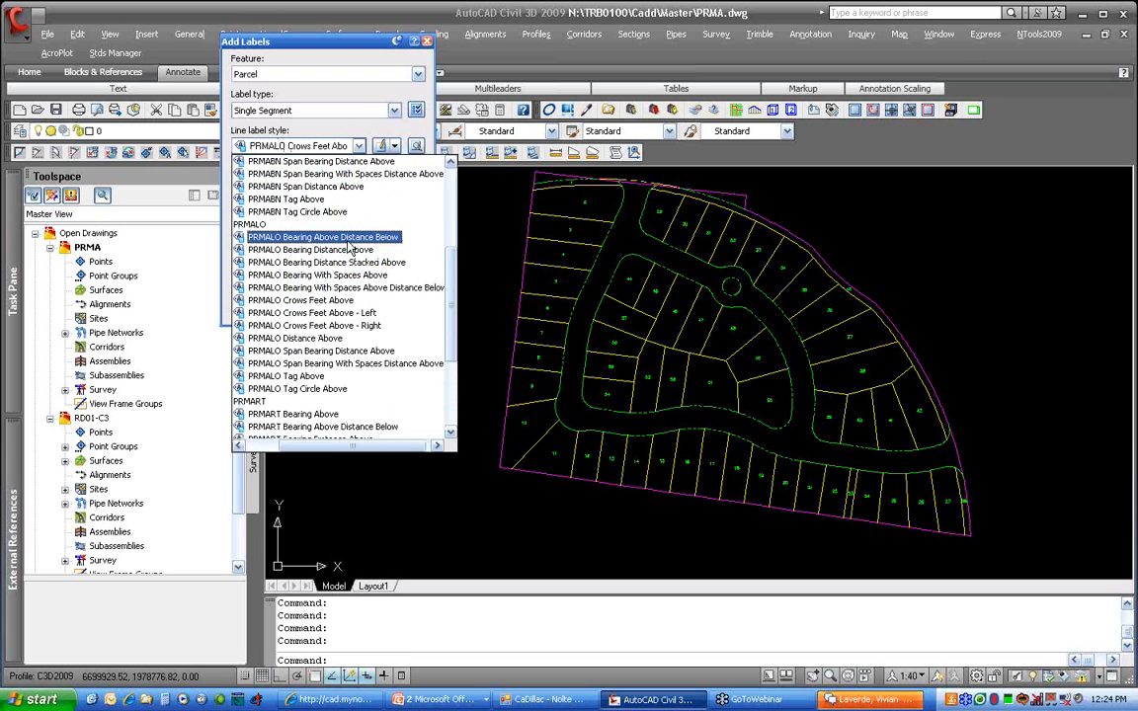
left_click(314, 237)
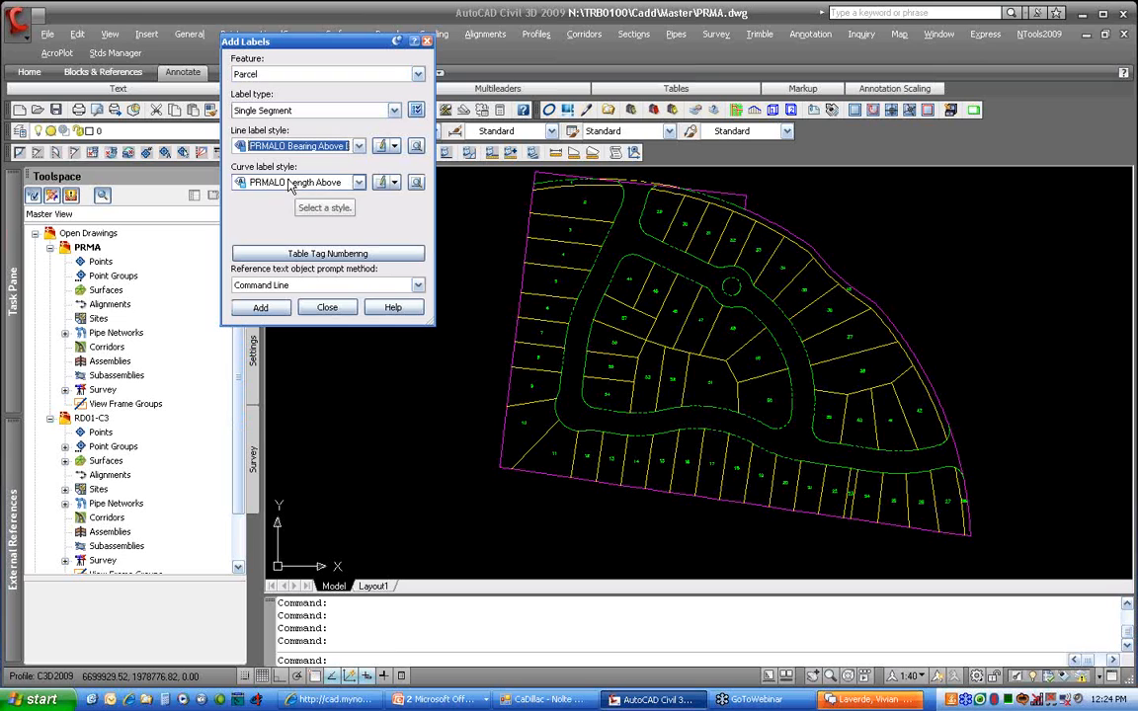
left_click(260, 307)
Label the lines between lots 6–9 and the road-side lines and curves of lots 5–8
scroll(605, 399, "up", 8)
left_click(538, 357)
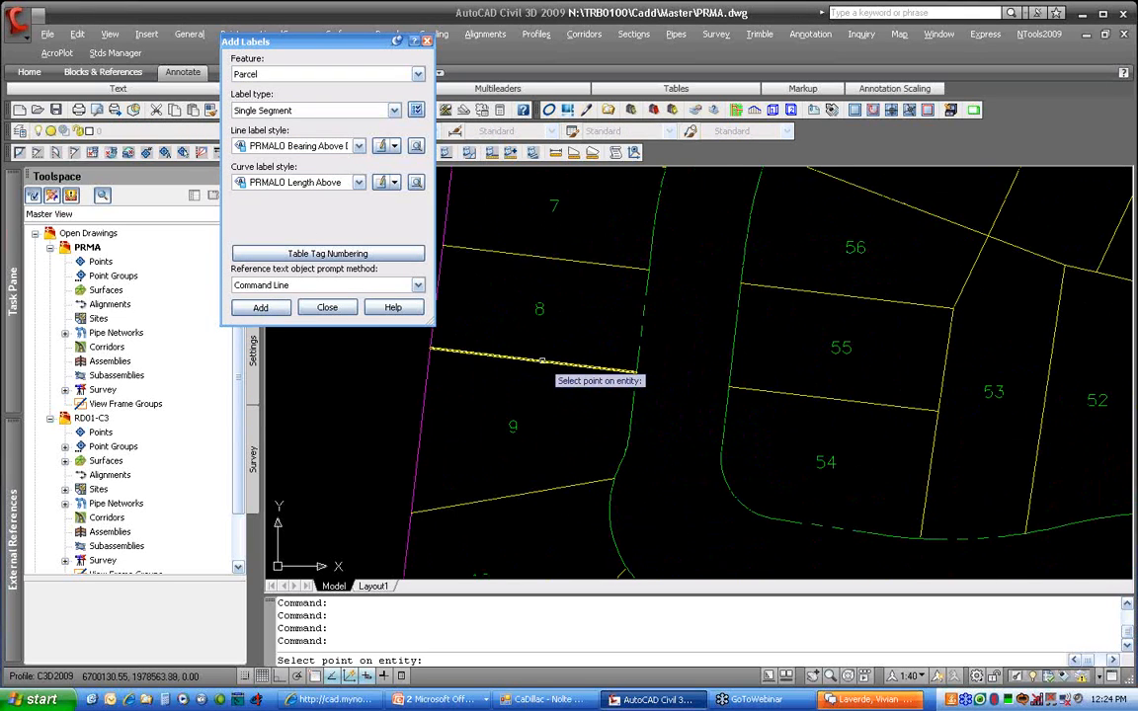
left_click(542, 256)
middle_click_drag(557, 329, 622, 472)
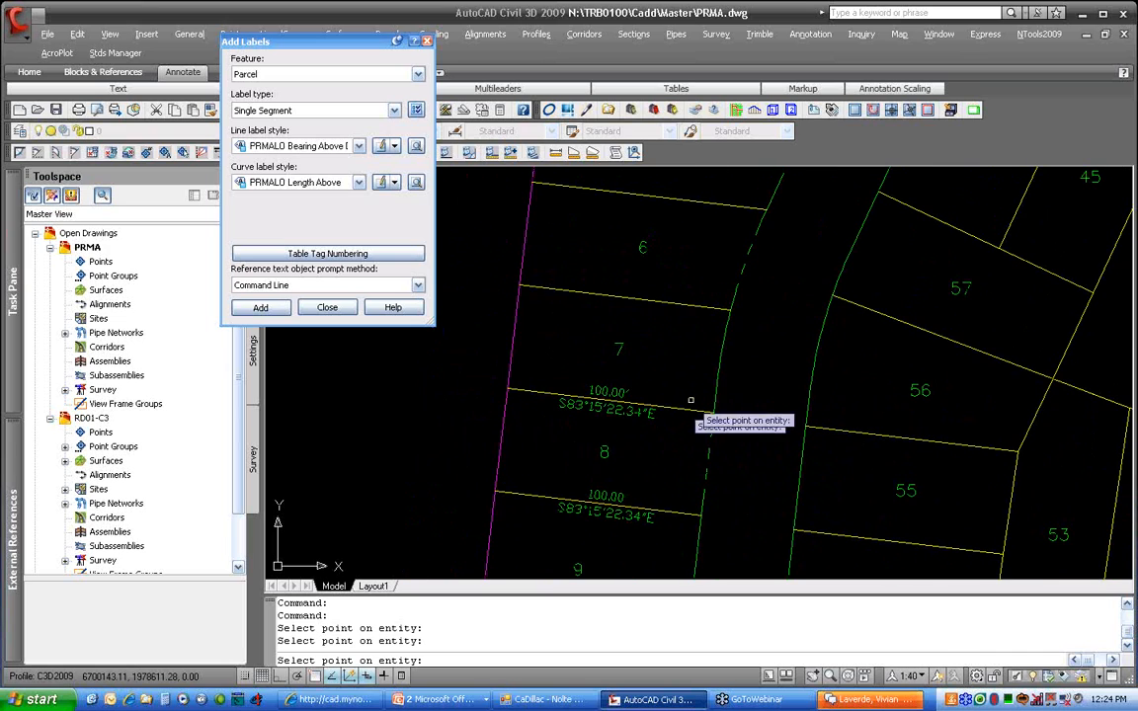
left_click(617, 296)
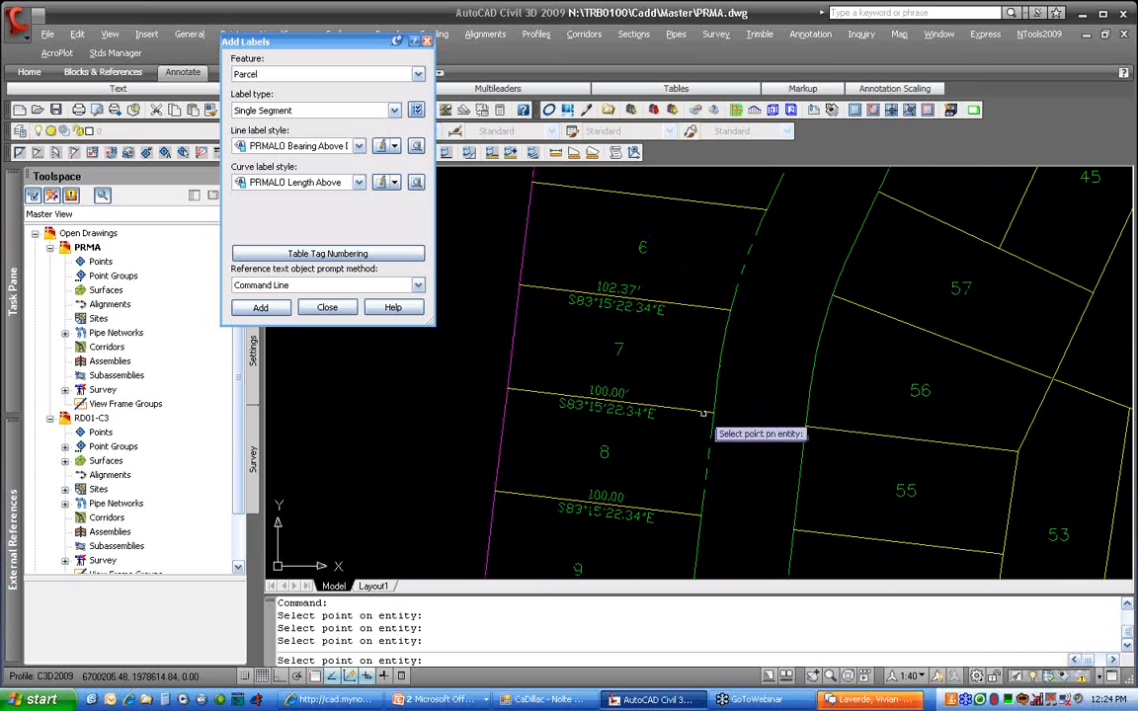
left_click(706, 469)
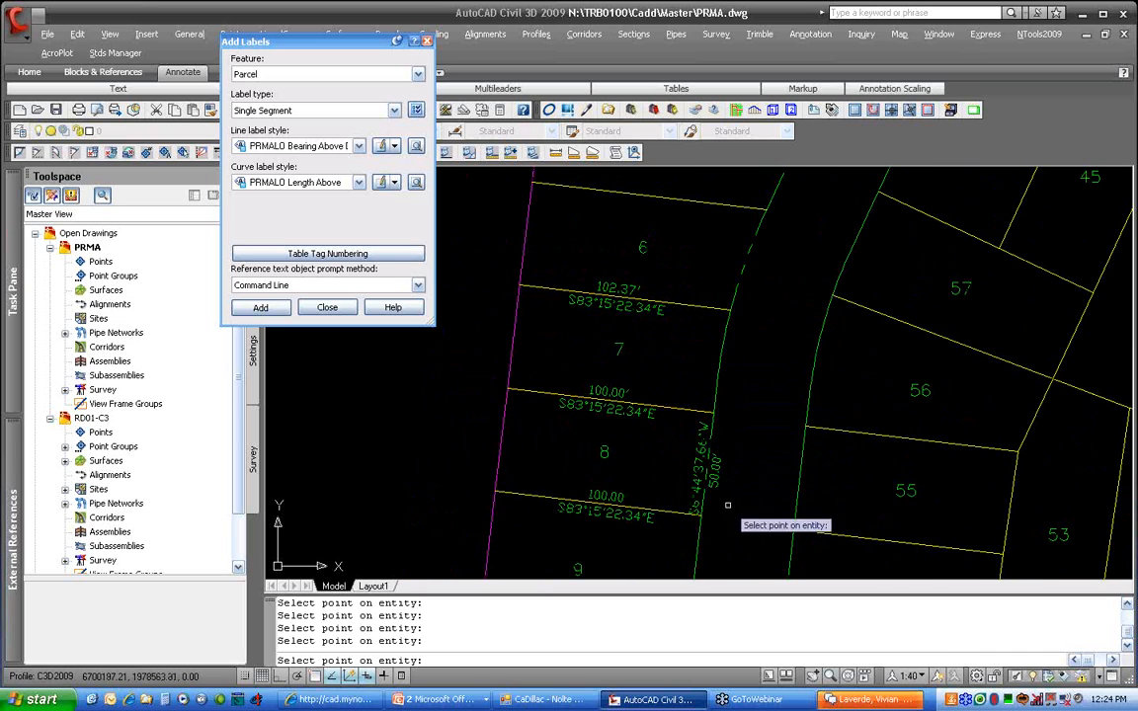
left_click(719, 393)
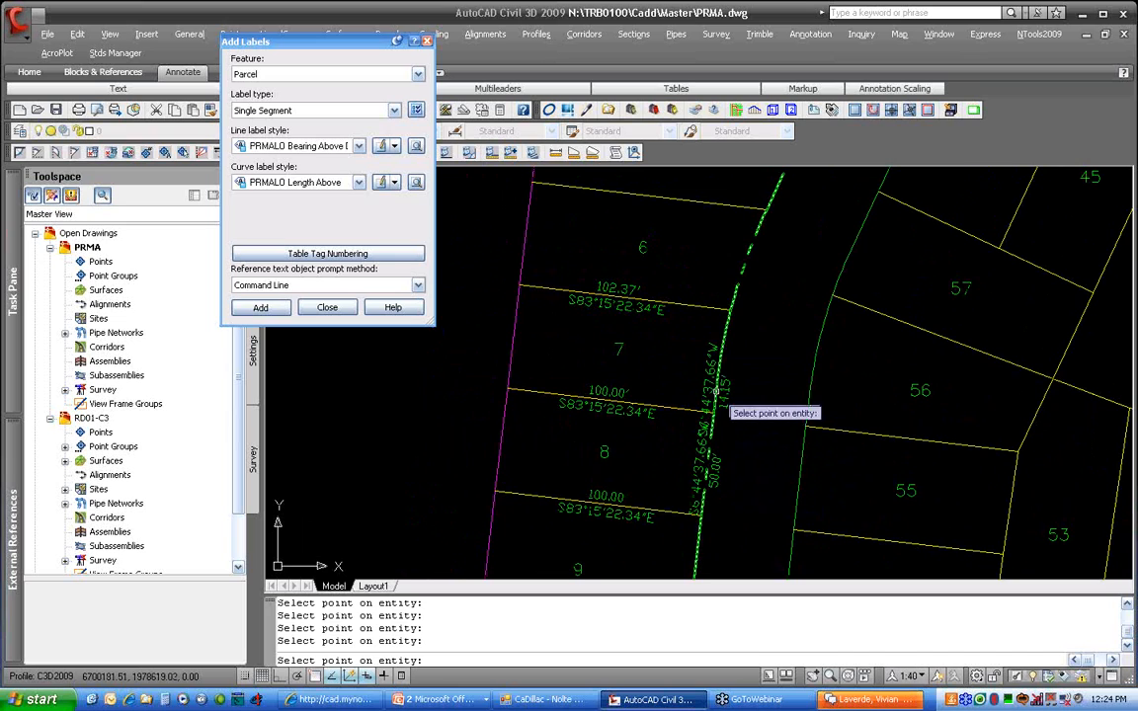
left_click(726, 331)
left_click(748, 255)
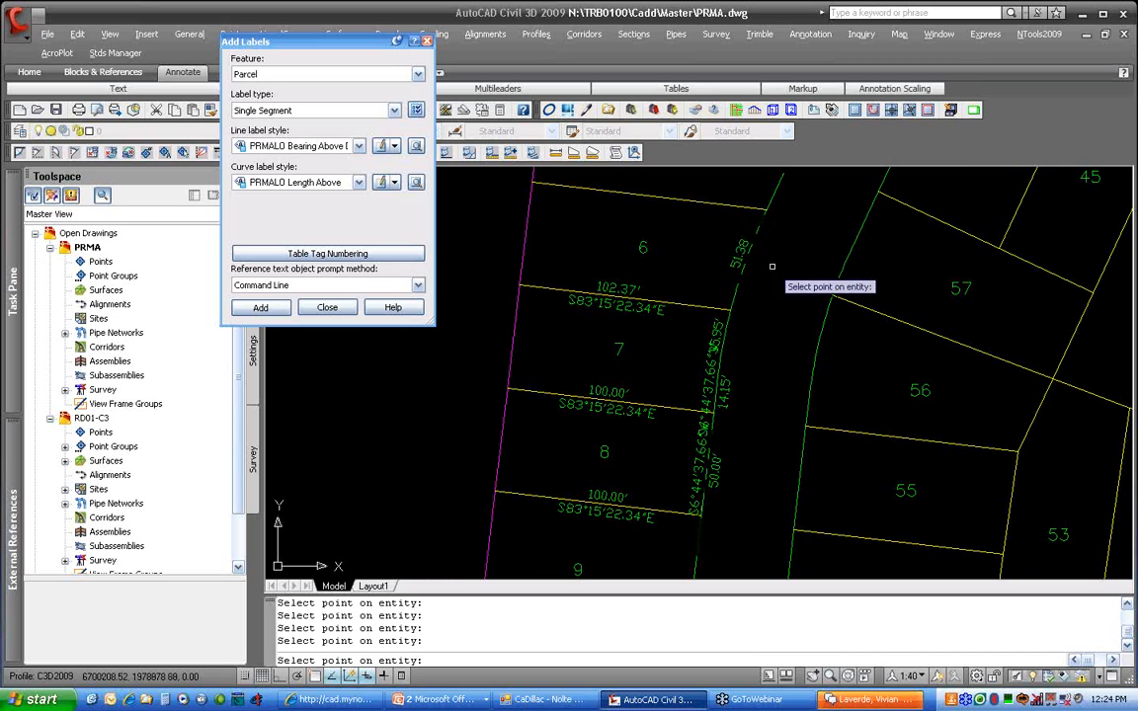
mouse_move(748, 256)
middle_mouse_down()
mouse_move(743, 299)
mouse_move(716, 350)
middle_mouse_up()
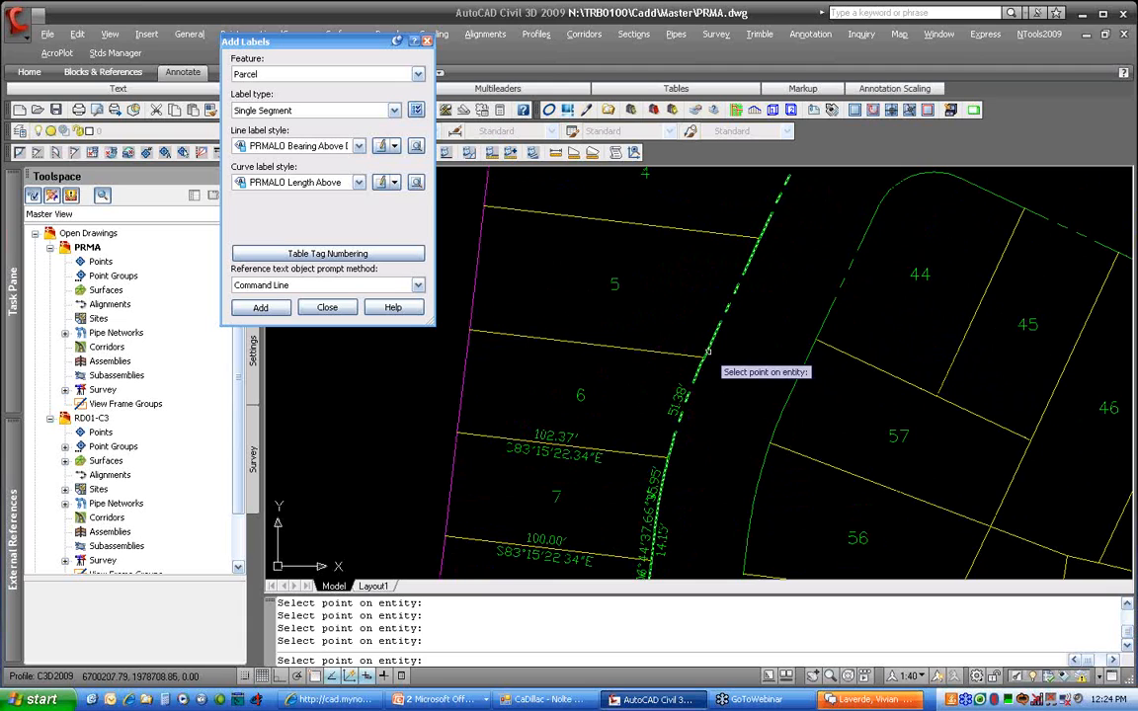
left_click(739, 320)
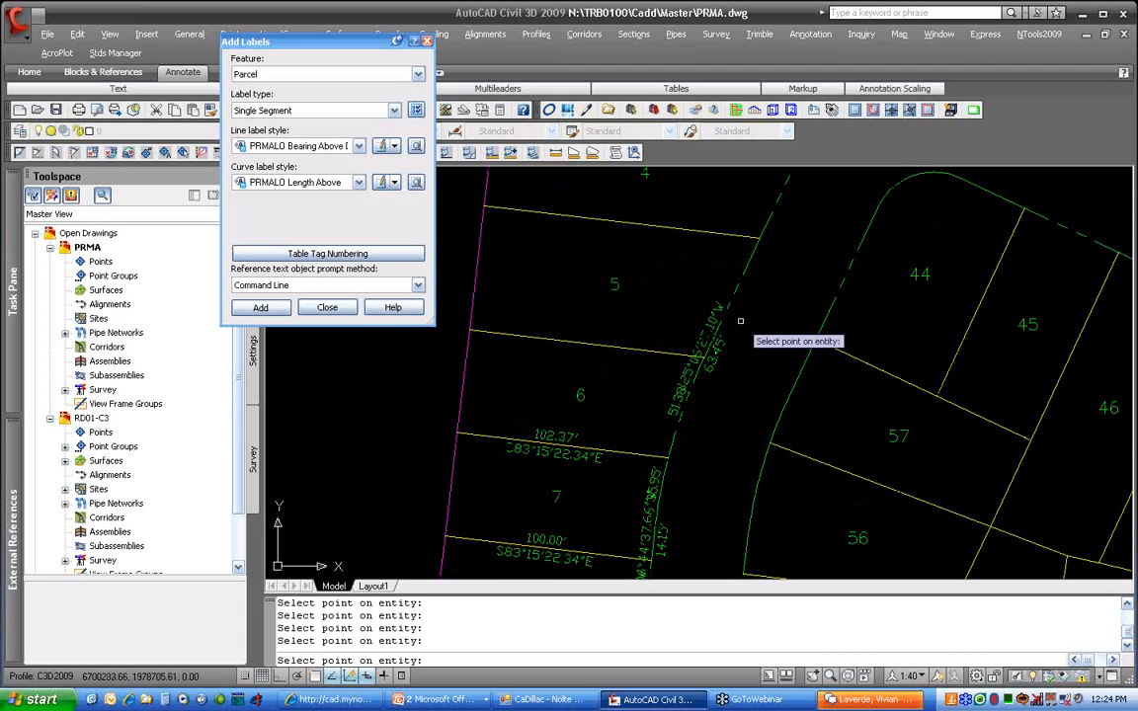
left_click(767, 436)
key("Return")
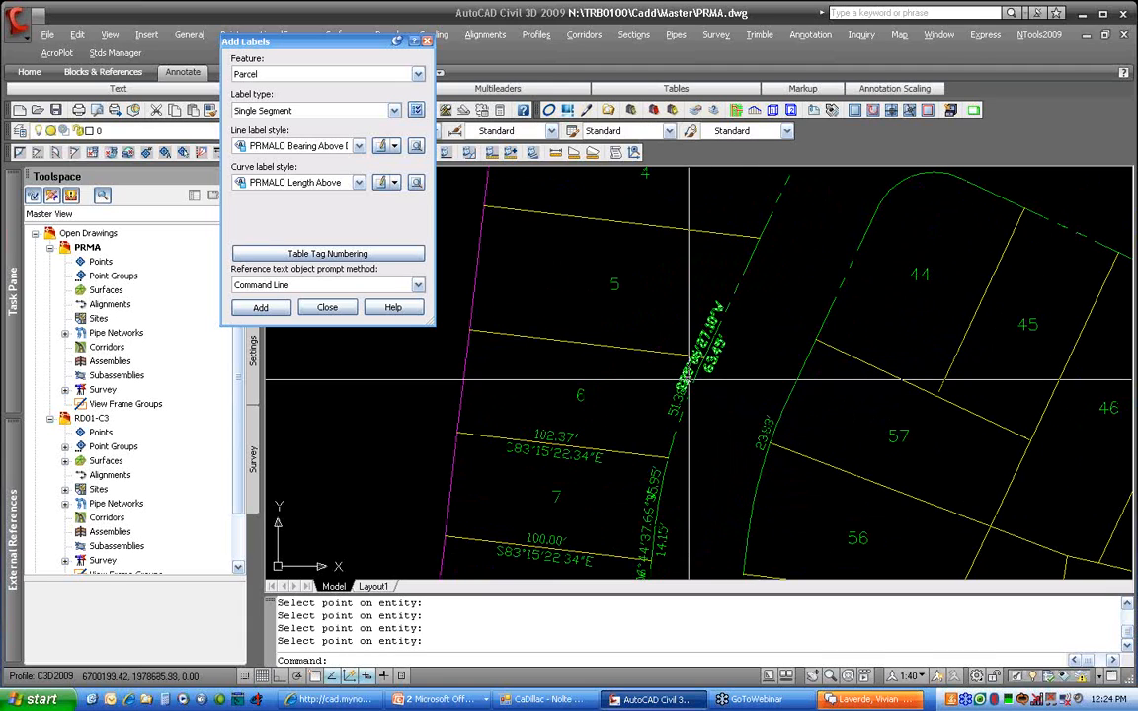
Drag the crowded label beside lot 7 off its line with a leader
left_click(709, 347)
left_click(712, 353)
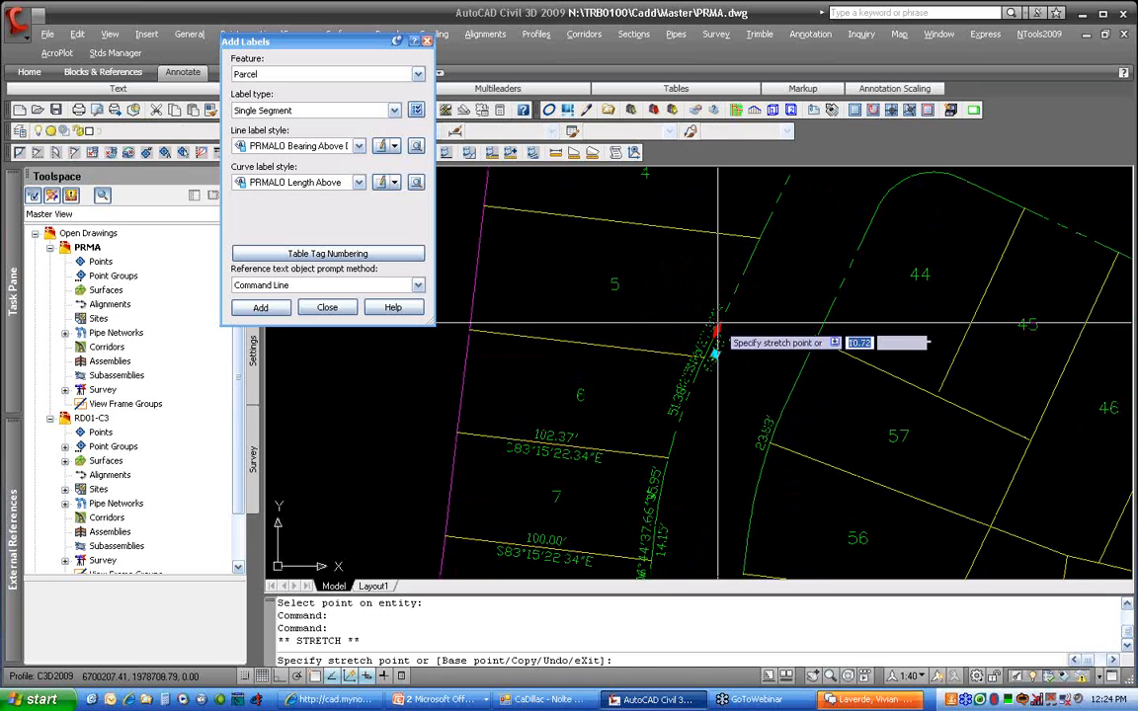
key("Escape")
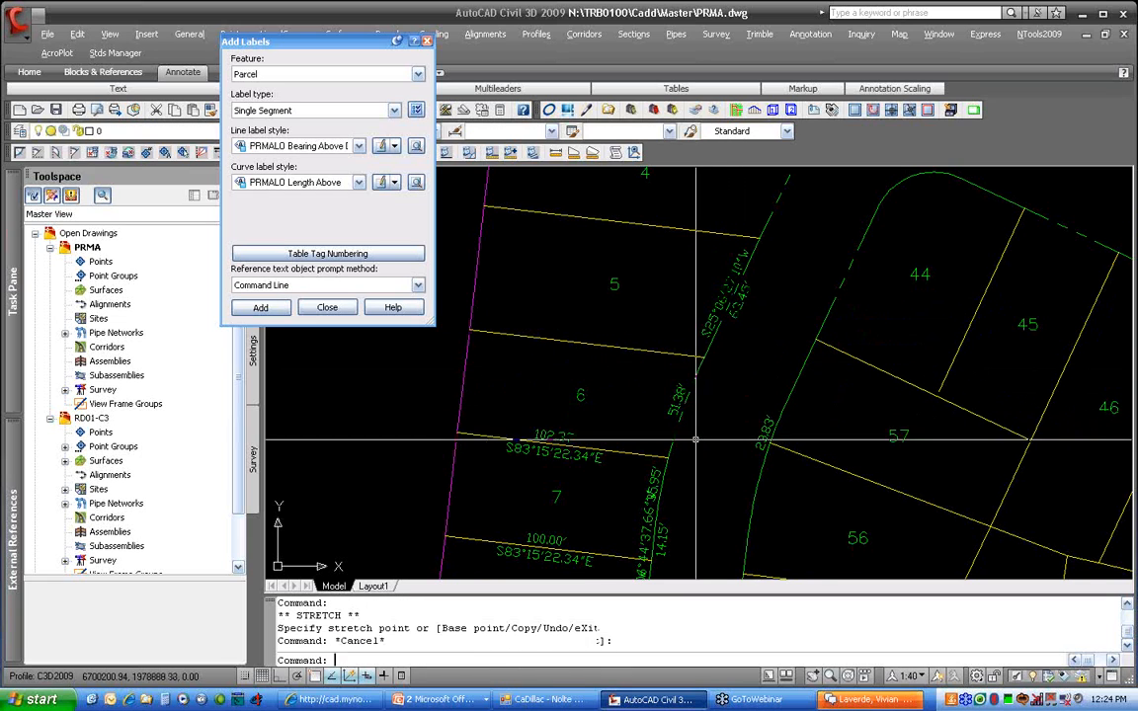
middle_click_drag(647, 513, 691, 375)
left_click(691, 377)
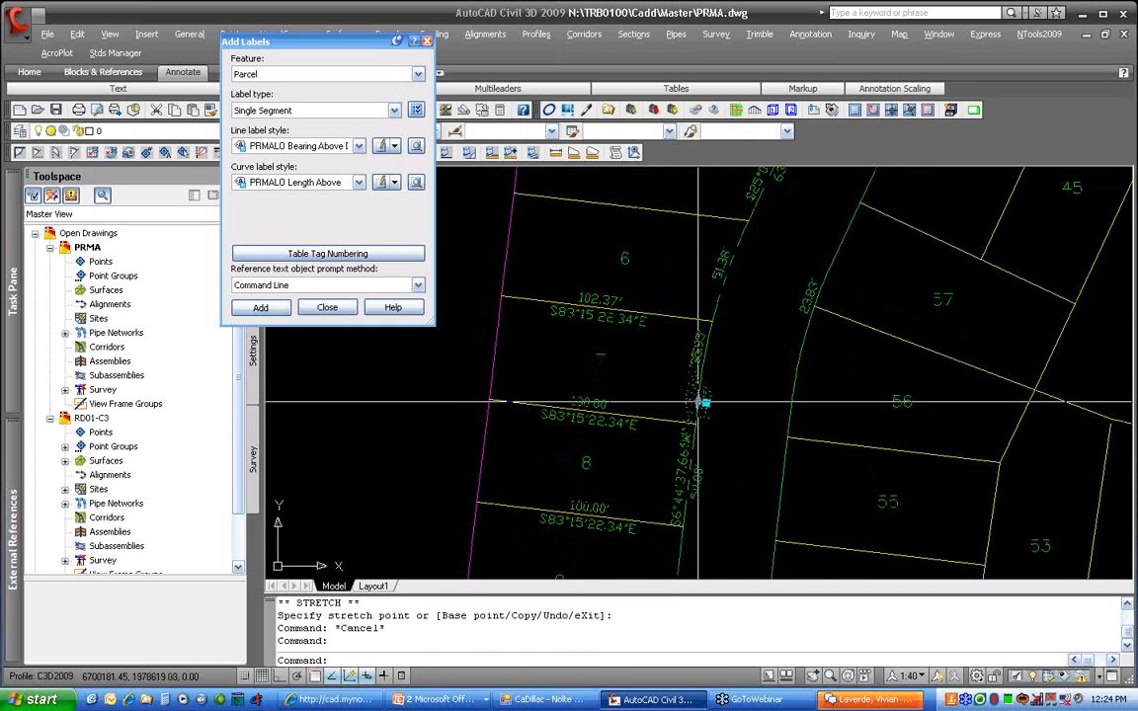
left_click(705, 402)
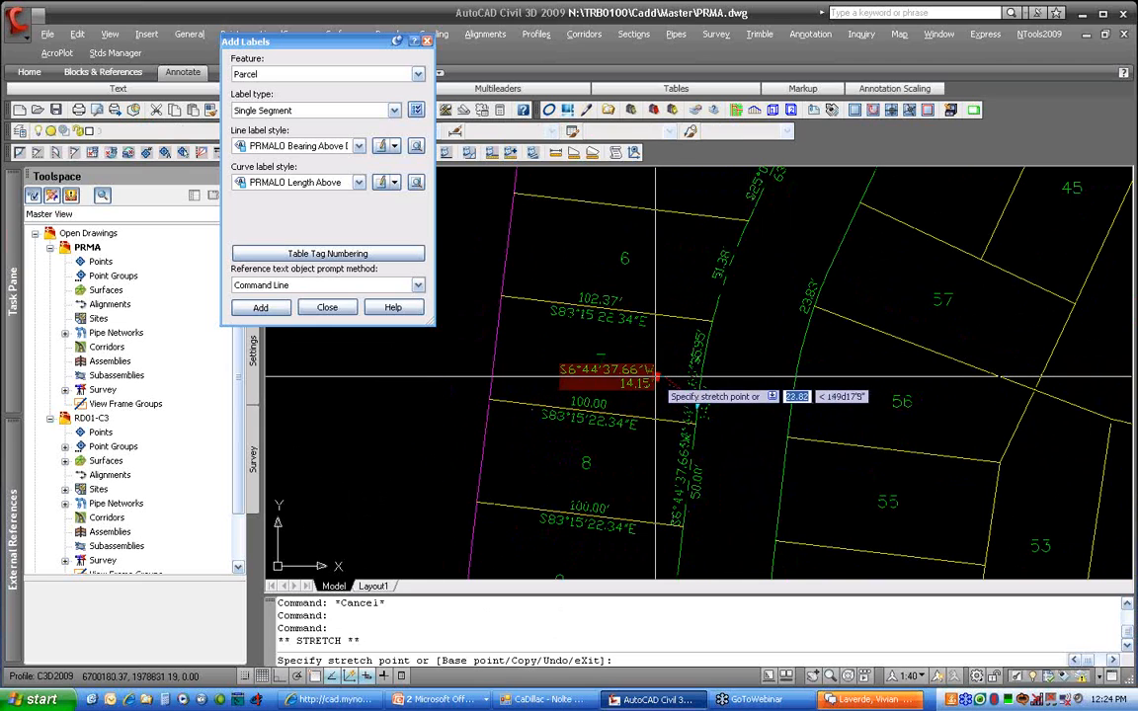
left_click(651, 376)
key("Escape")
scroll(805, 417, "down", 2)
middle_click_drag(805, 417, 792, 342)
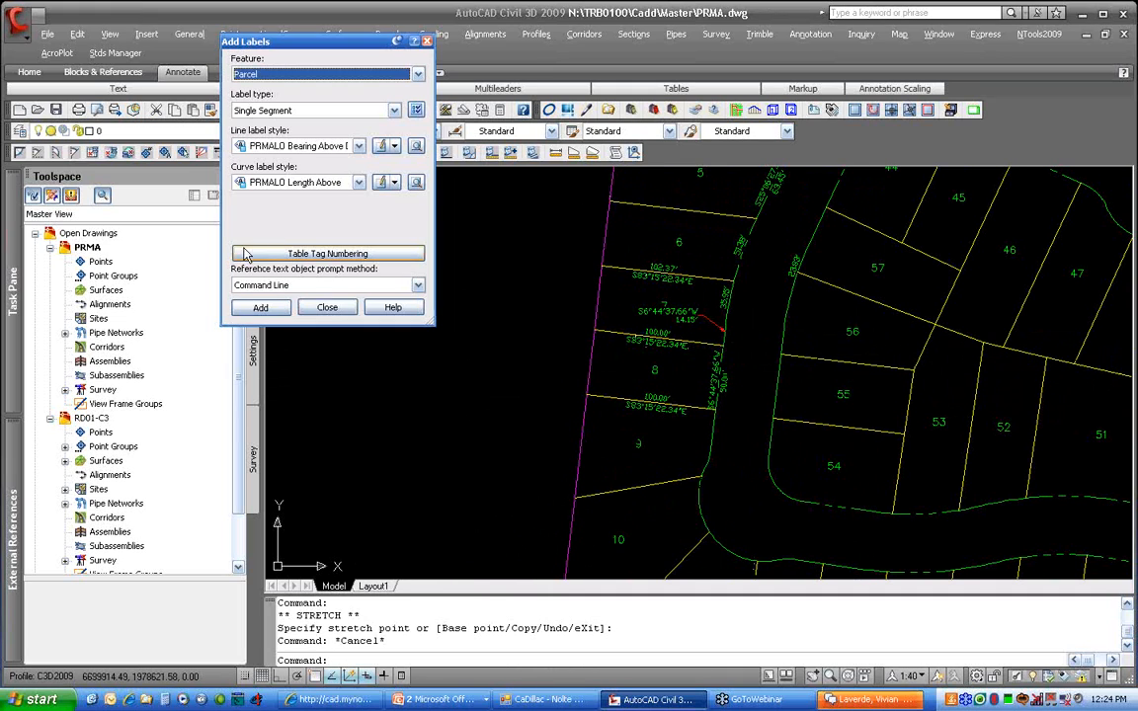
Close Add Labels, then unload and reload the PRMA-C3 overlay
left_click(329, 309)
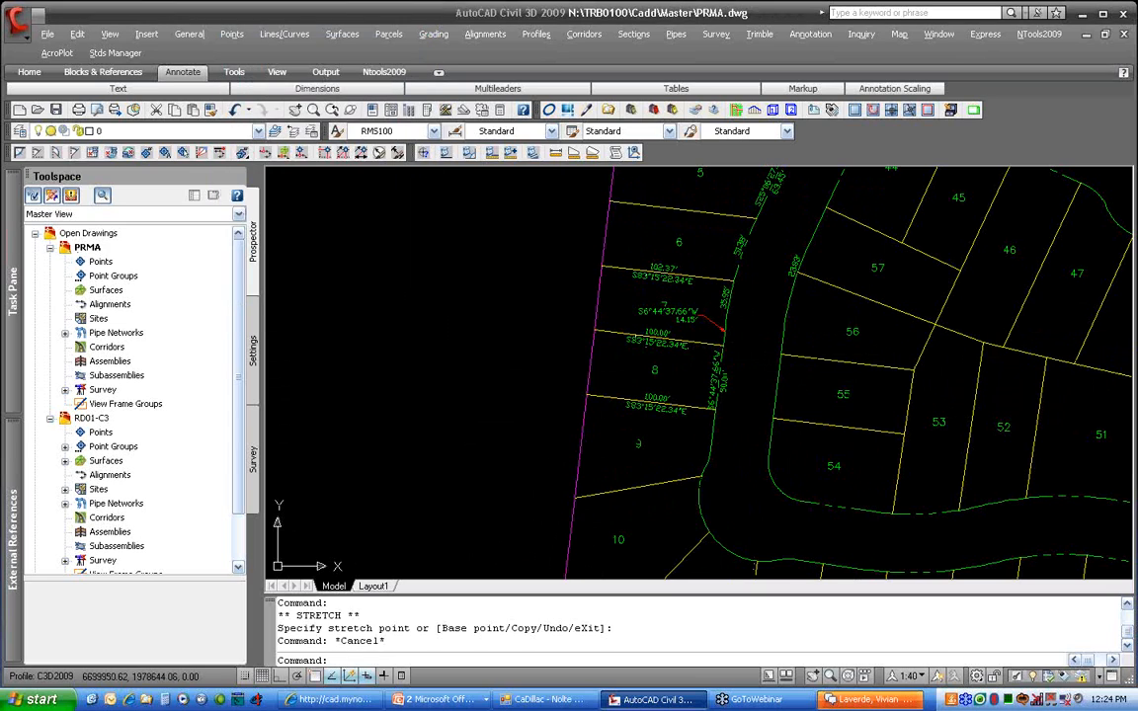
mouse_move(13, 472)
right_click(99, 258)
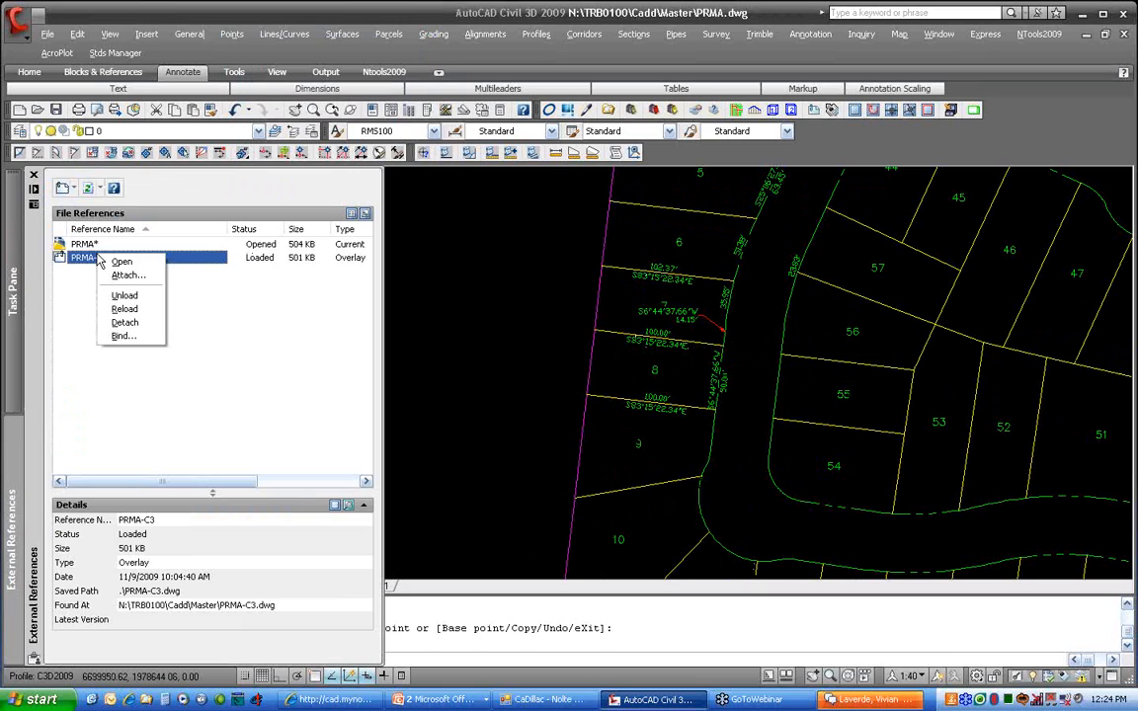
left_click(143, 295)
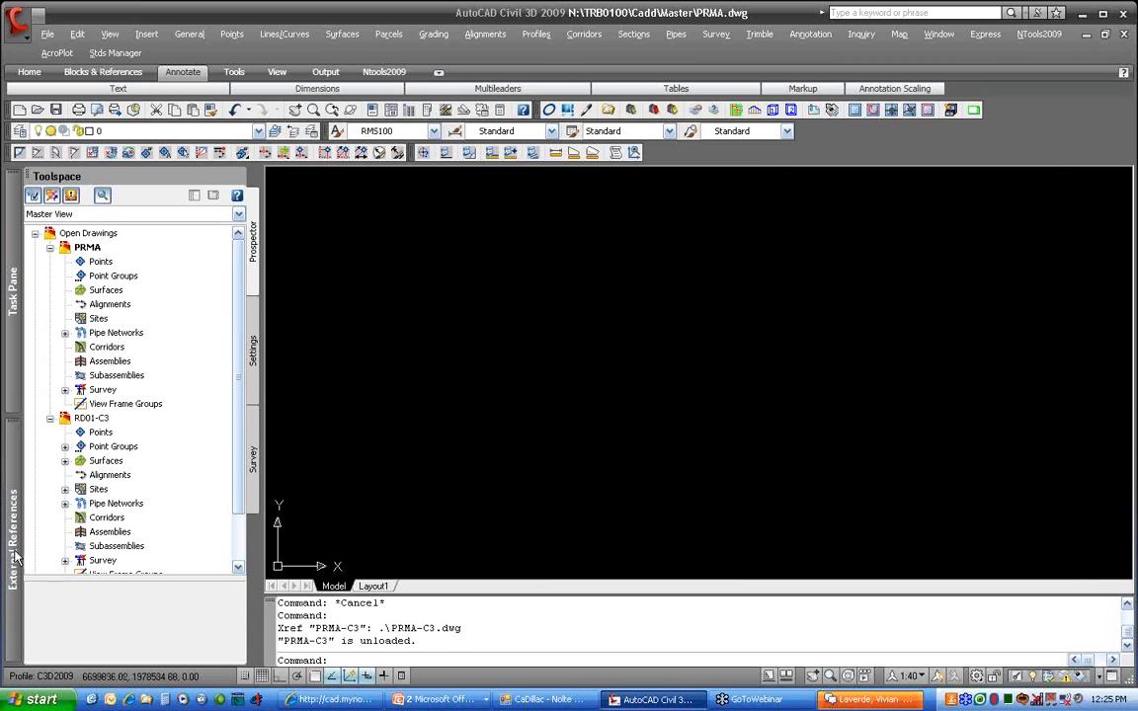
mouse_move(14, 558)
right_click(139, 257)
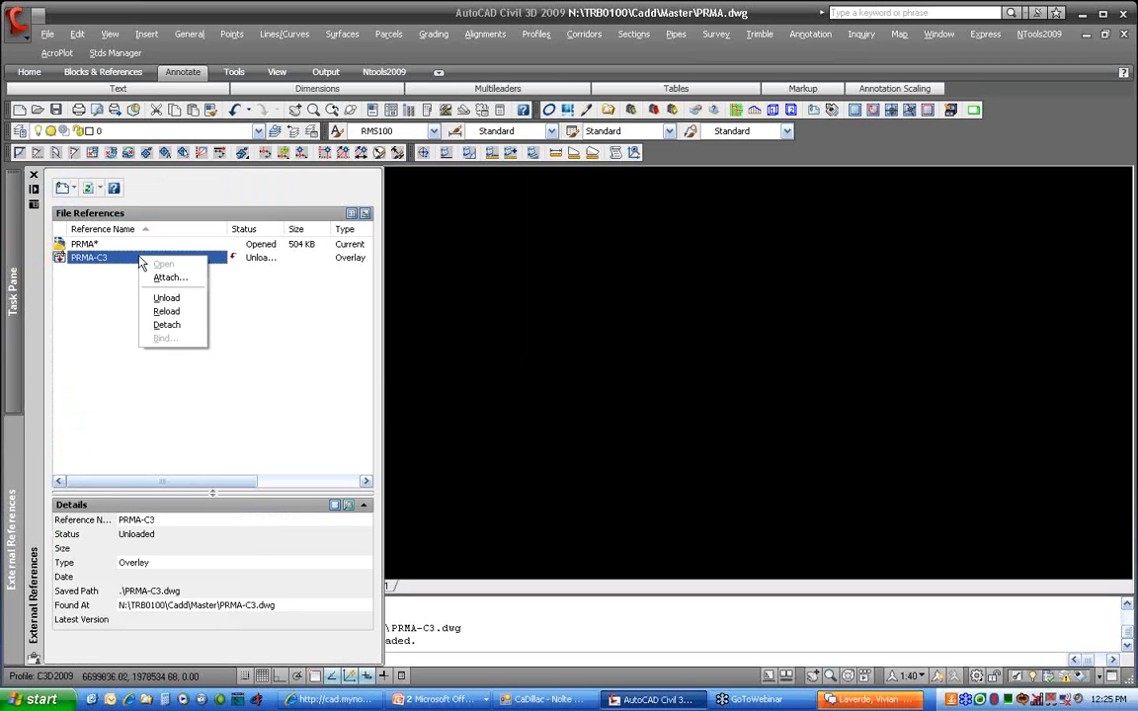
left_click(168, 311)
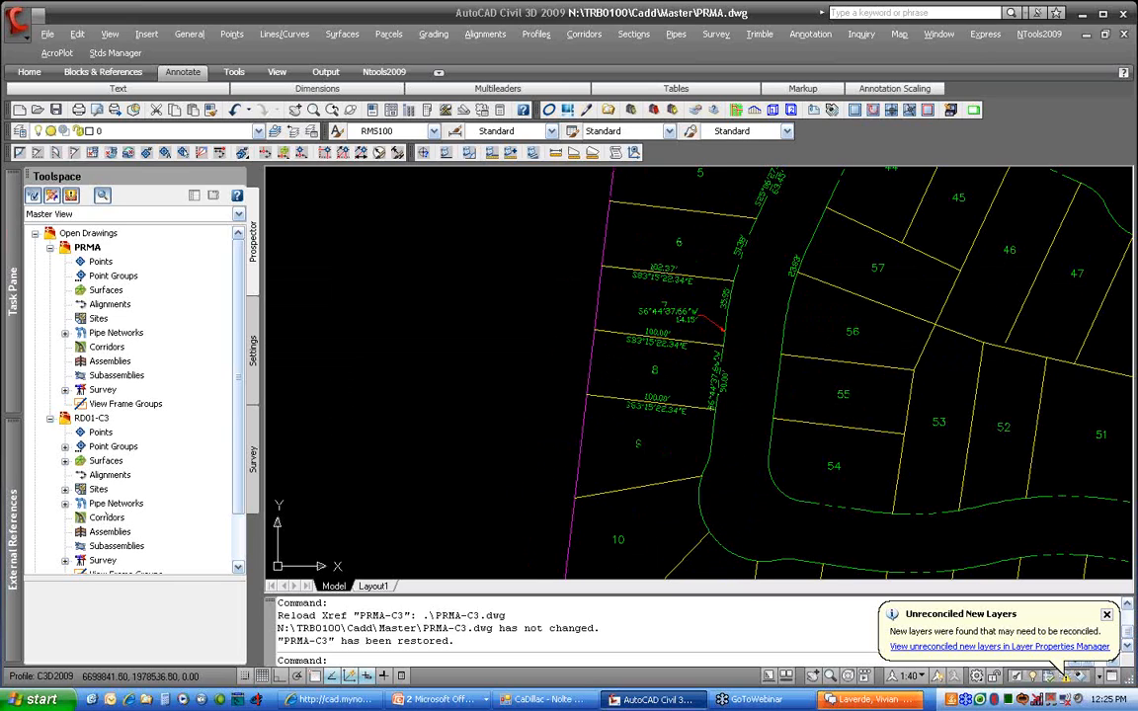
Detach the PRMA-C3 overlay and reveal the slide's Corridors bullets
mouse_move(10, 502)
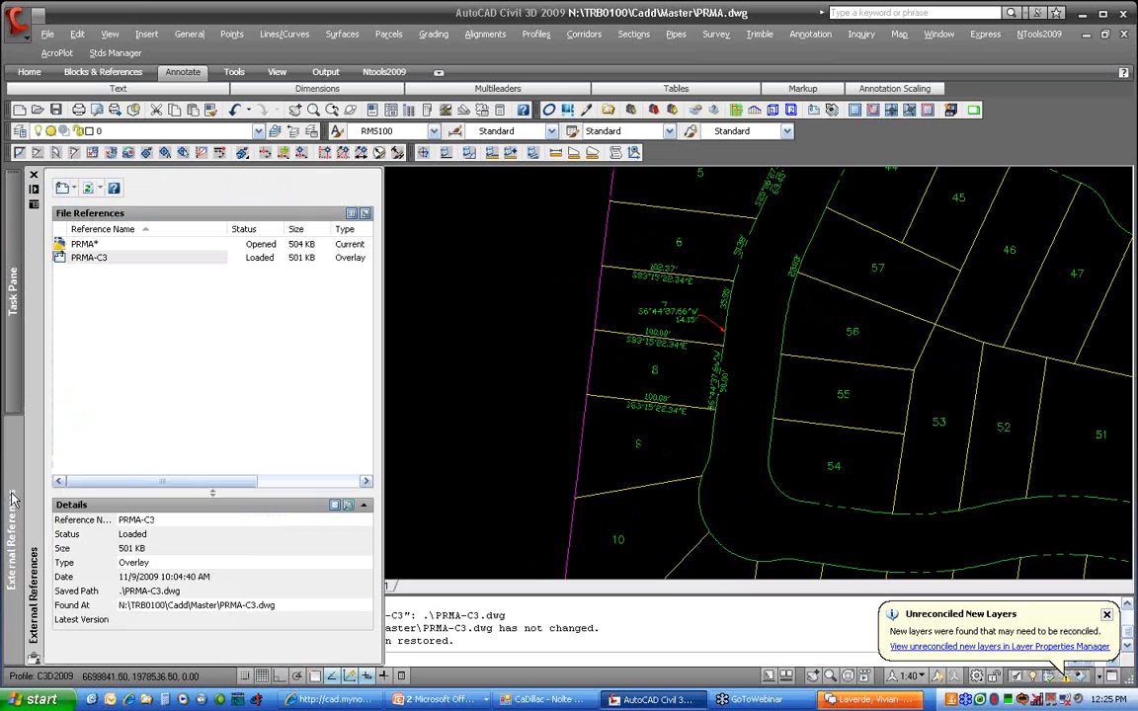
right_click(141, 257)
left_click(172, 325)
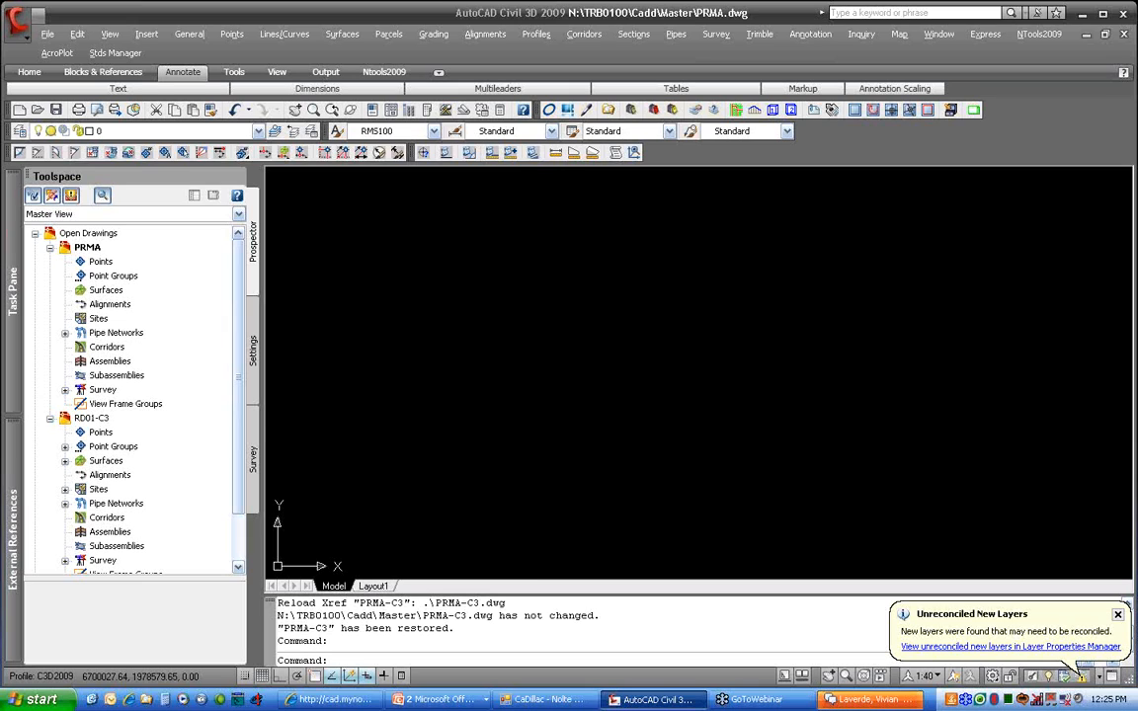
key("alt+Tab")
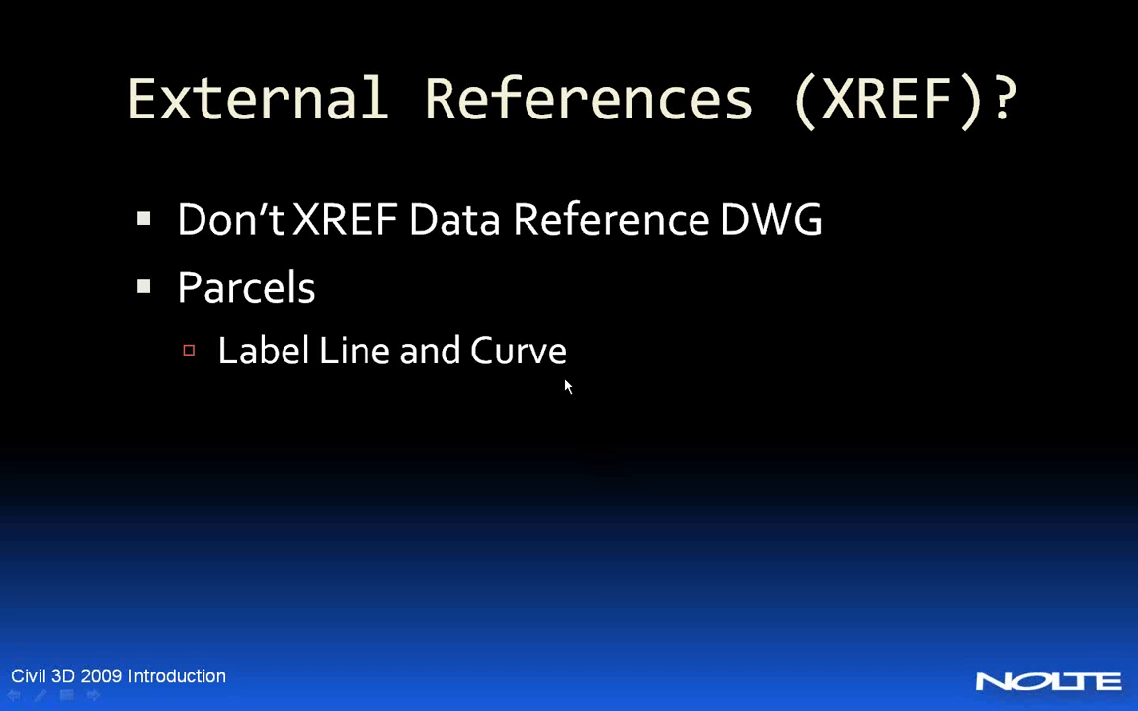
left_click(634, 384)
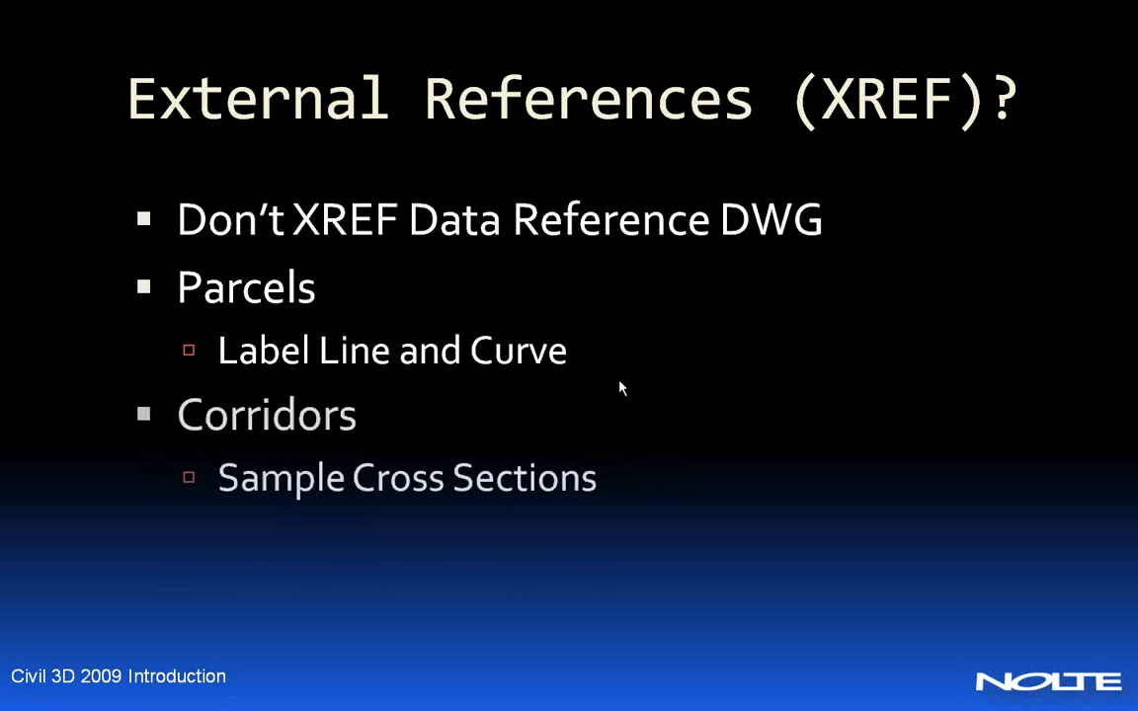